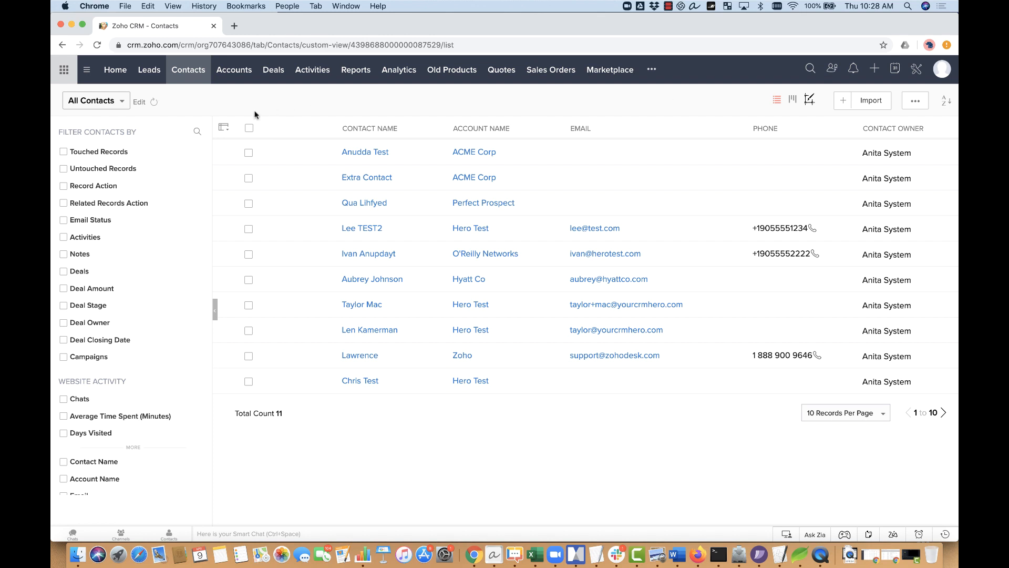
Step: Filter the Contacts list to records whose Email field is empty
click(197, 131)
text(email)
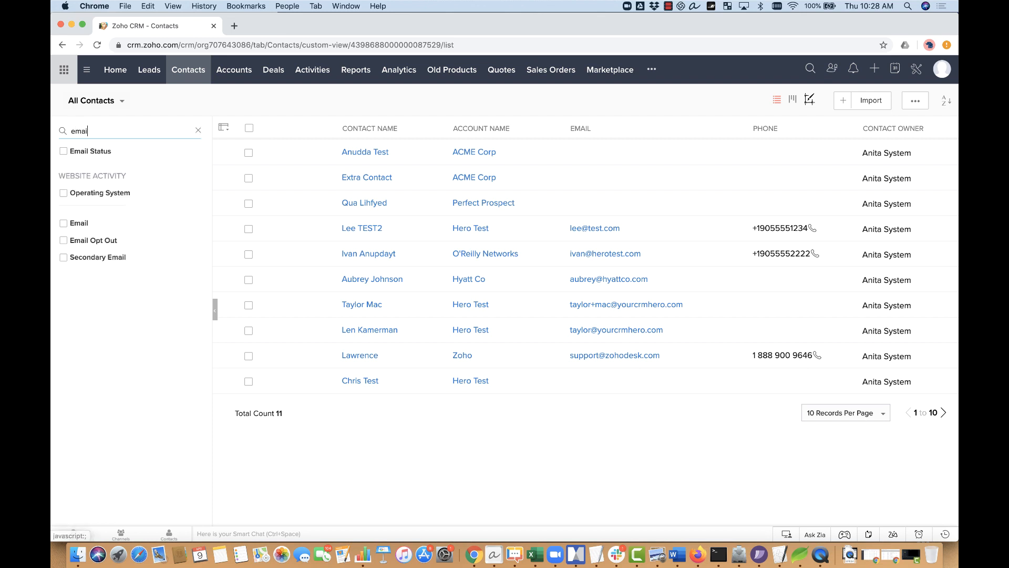
click(80, 169)
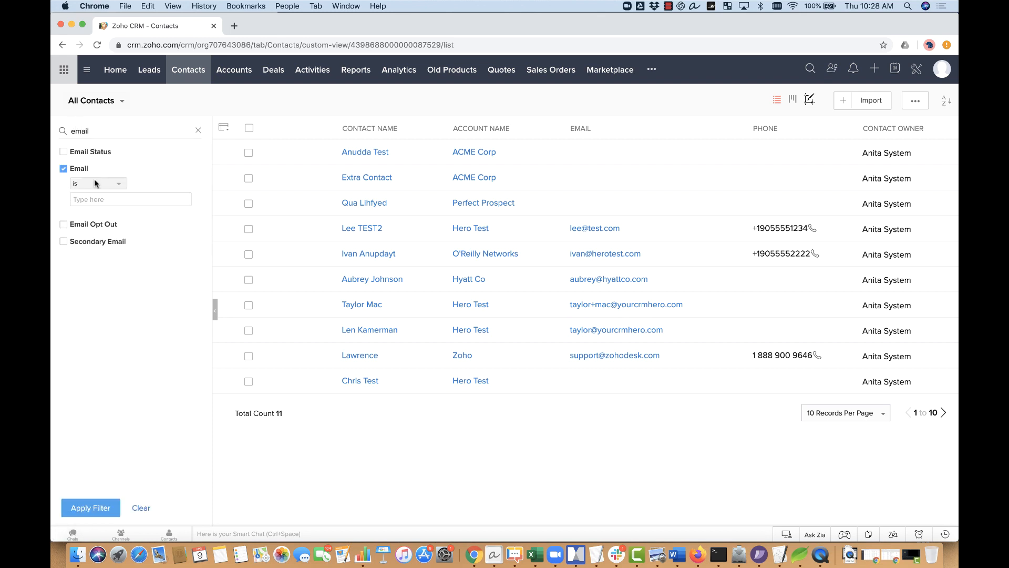
click(94, 181)
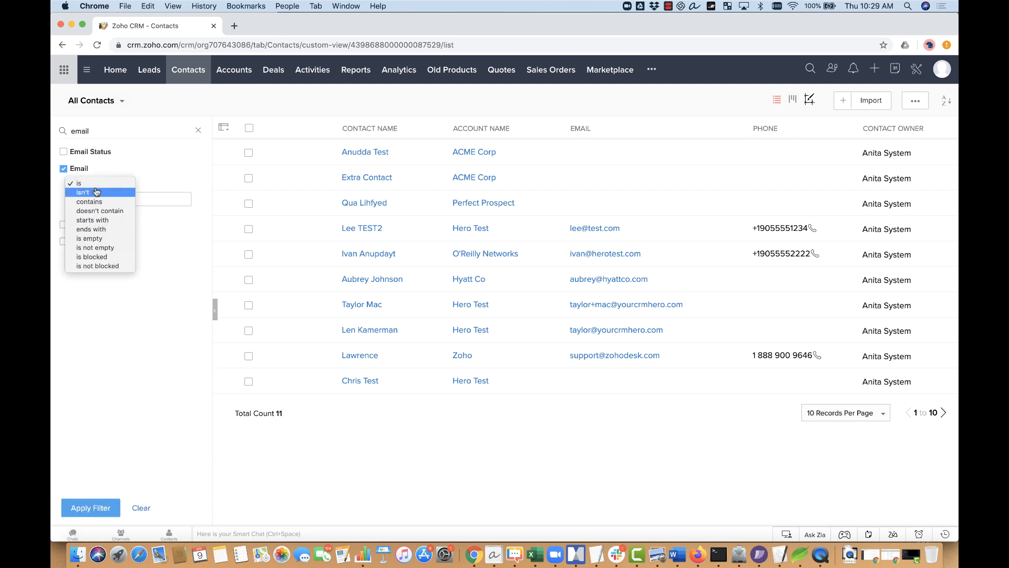
click(99, 239)
click(95, 507)
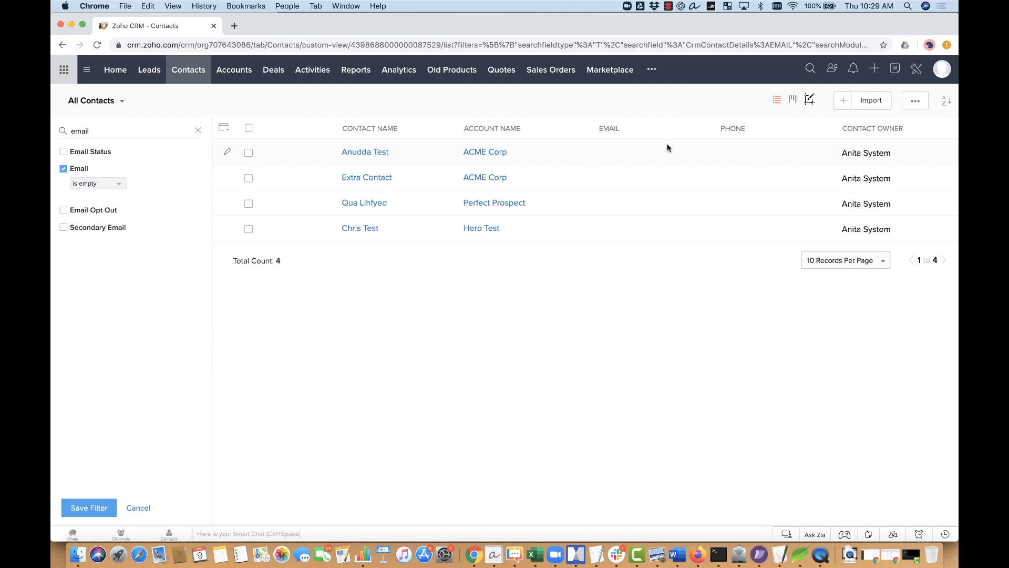
Step: Open the four filtered contacts in Zoho Sheet View
click(916, 102)
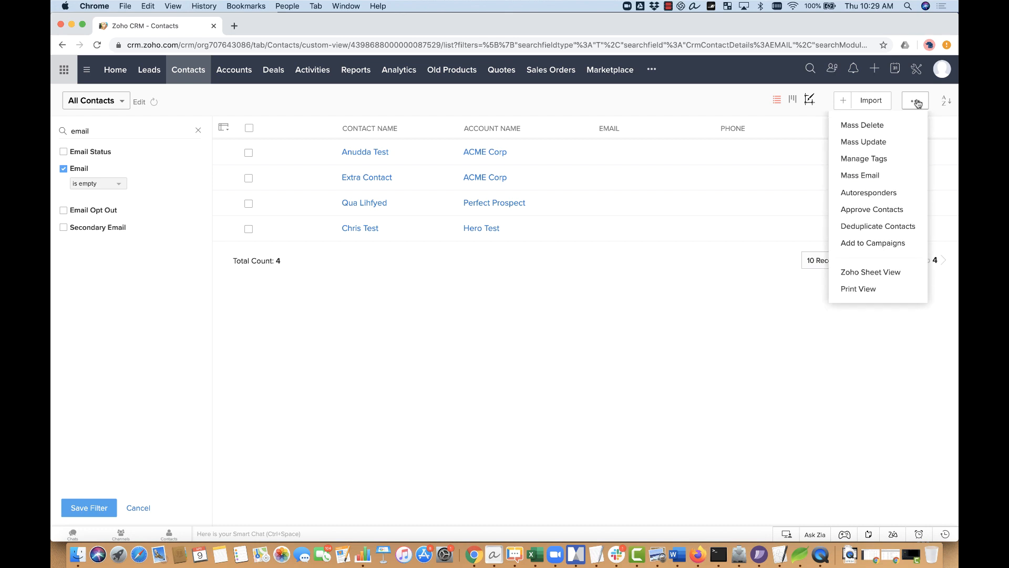
click(879, 273)
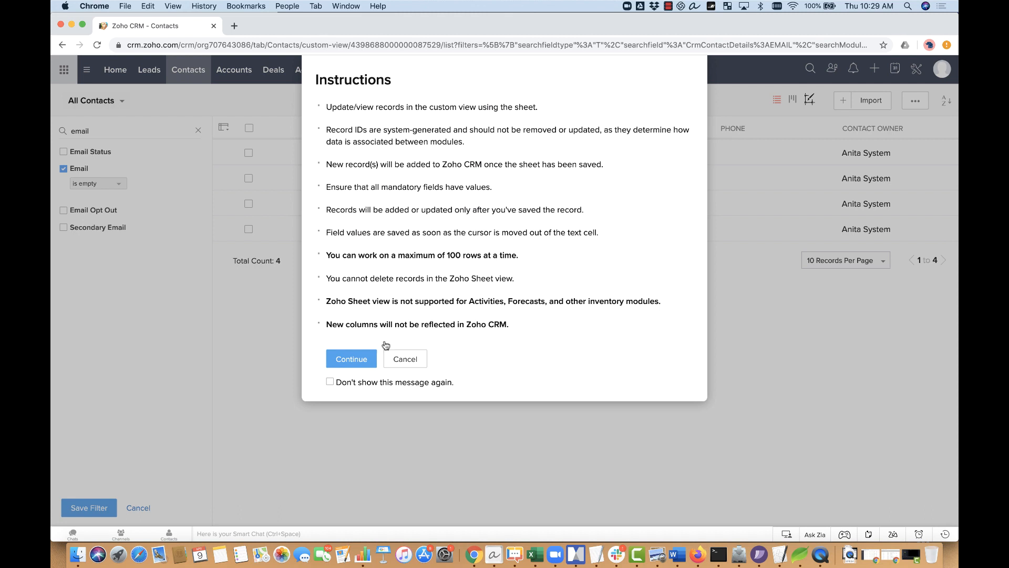
click(361, 355)
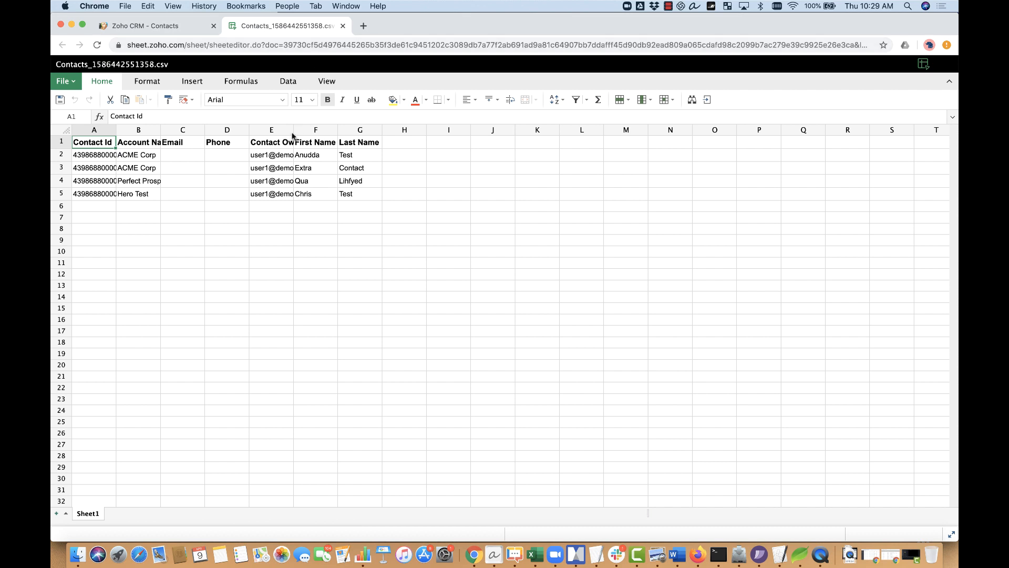
Step: Select cell C2 and widen the Contact Id, Account Name and Email columns
click(184, 156)
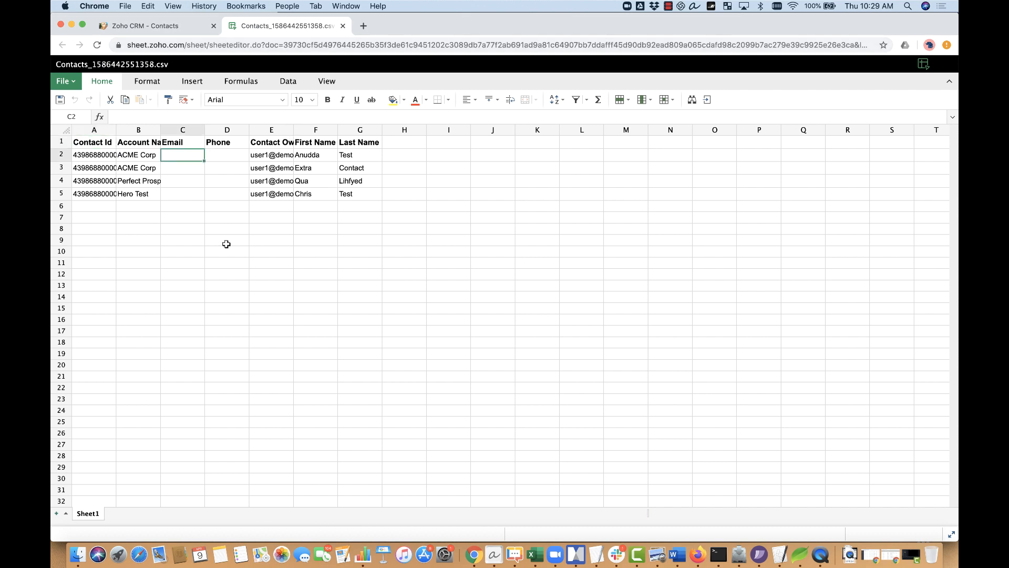
double_click(160, 130)
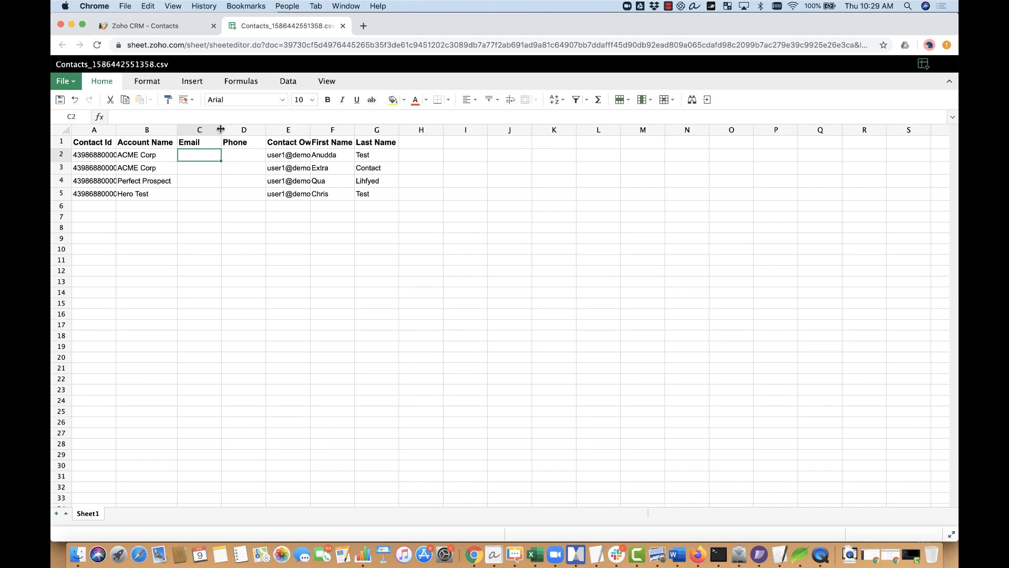
drag(221, 129, 243, 130)
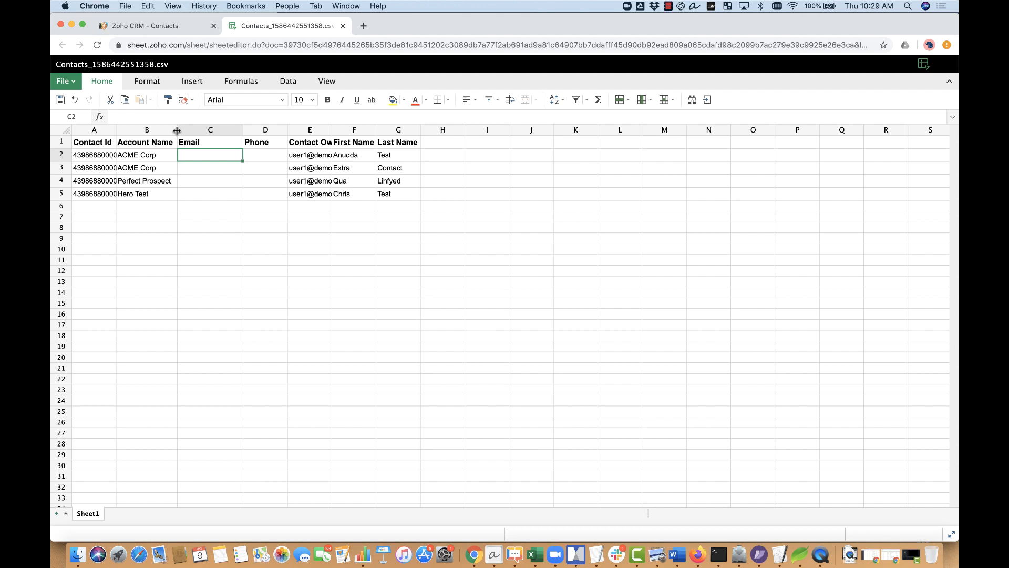
drag(177, 131, 218, 130)
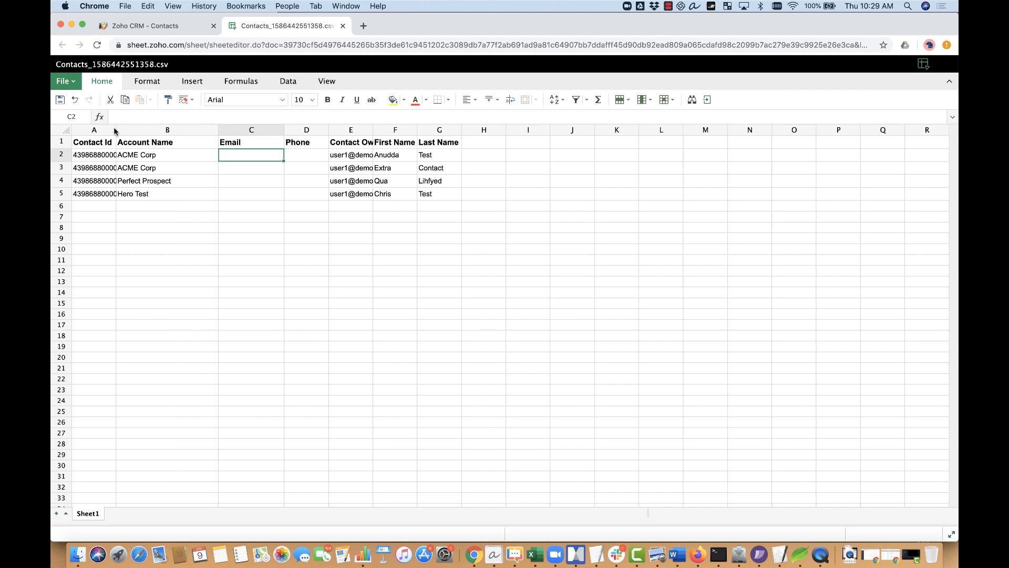
drag(116, 130, 164, 131)
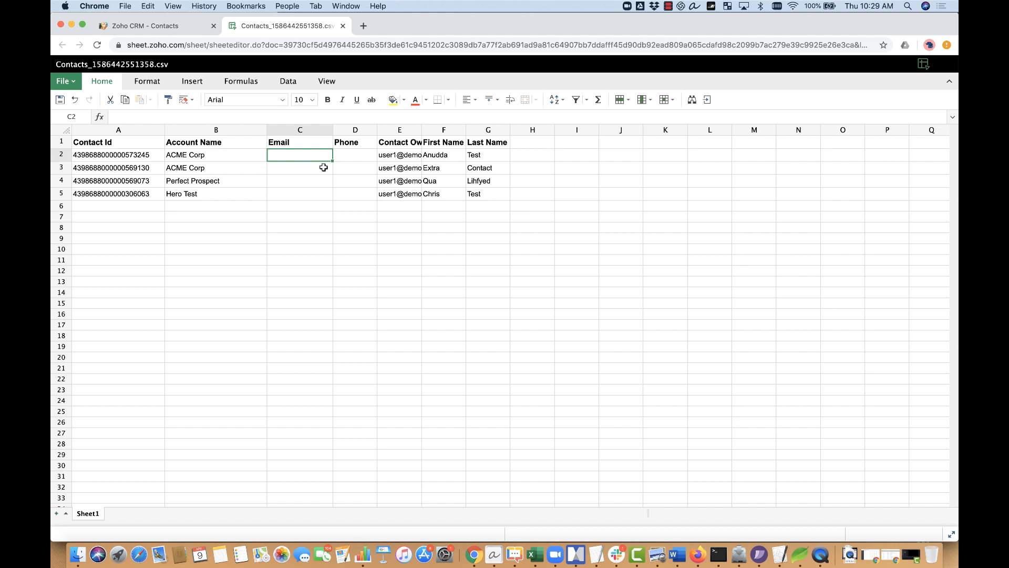
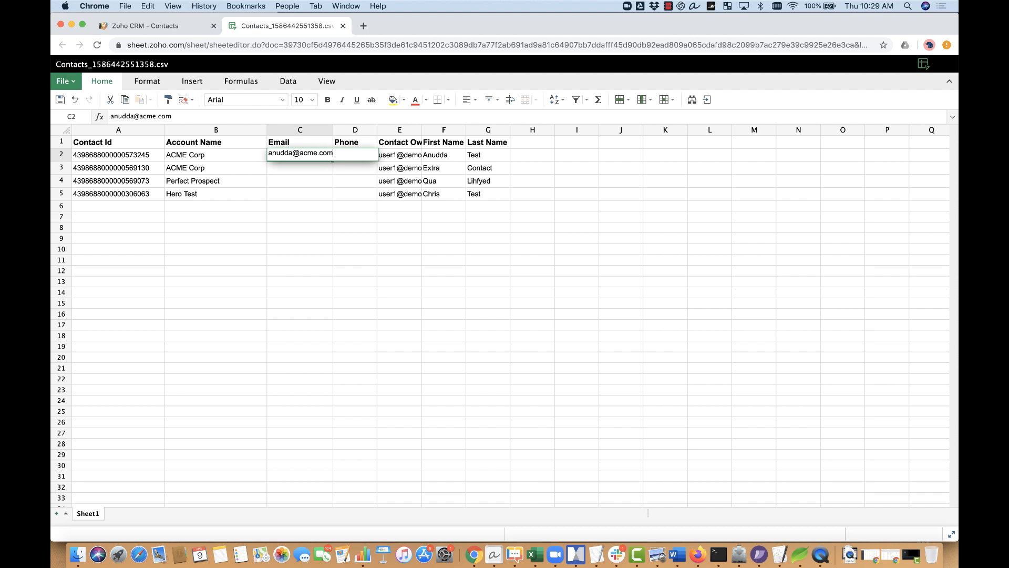
Step: Enter email addresses for the first two contacts in C2 and C3
key(Return)
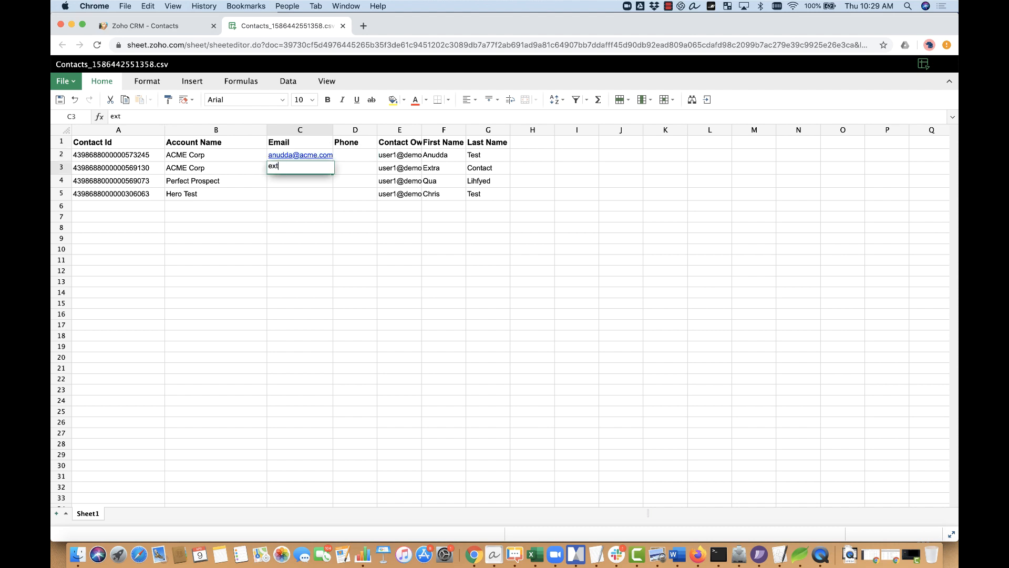
key(Return)
key(Return)
key(Up)
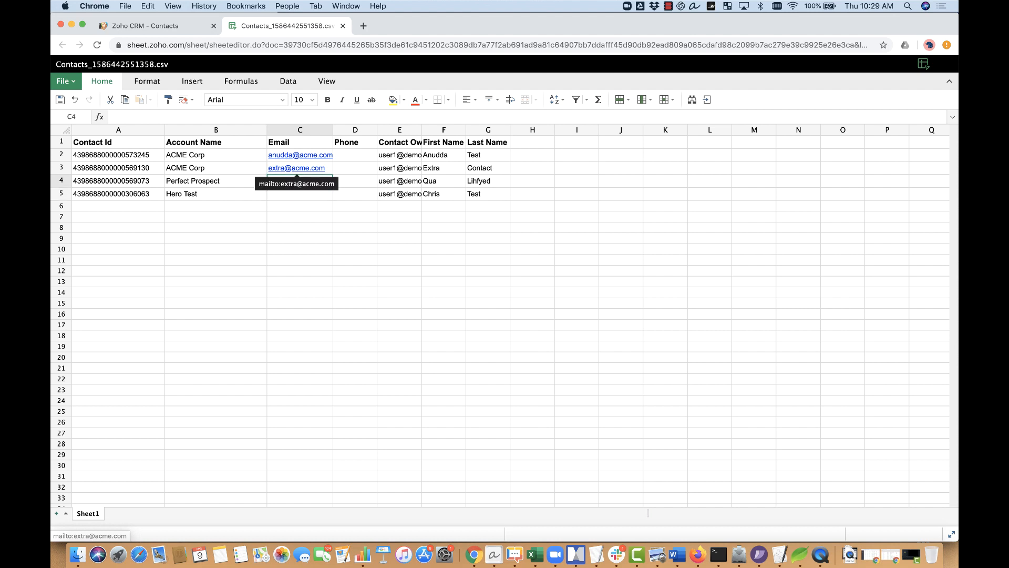
key(Left)
key(Right)
key(Left)
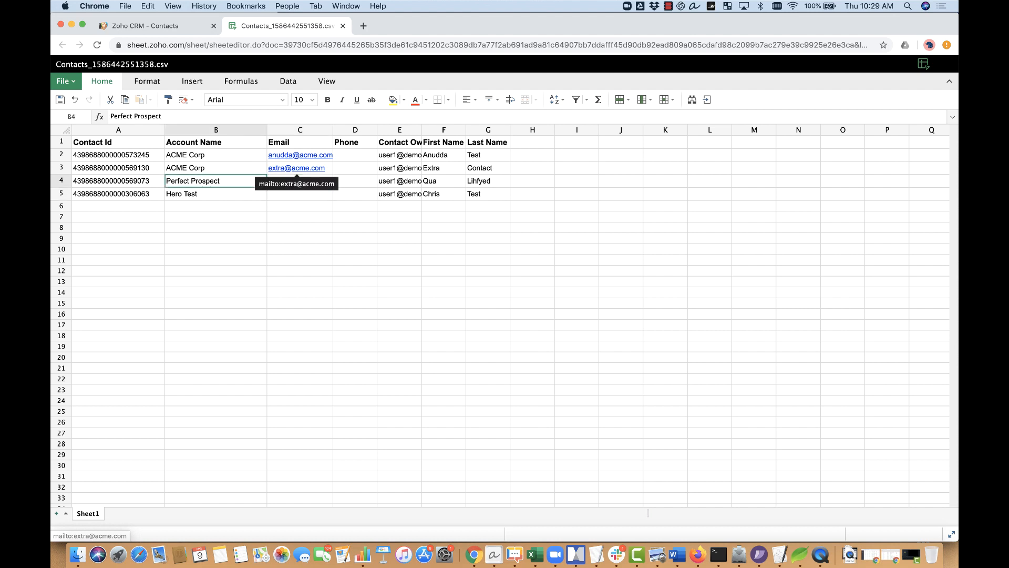
key(Right)
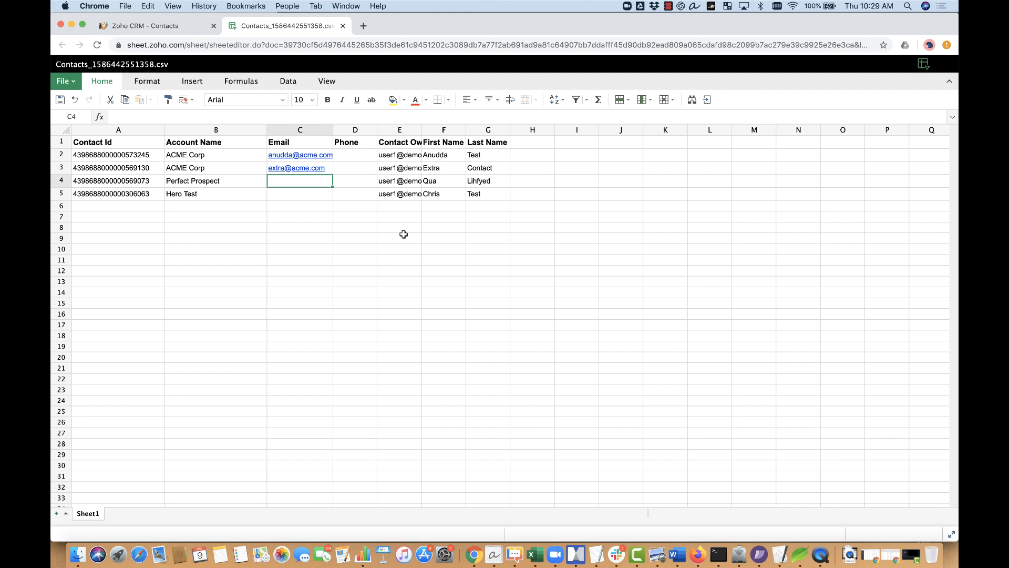
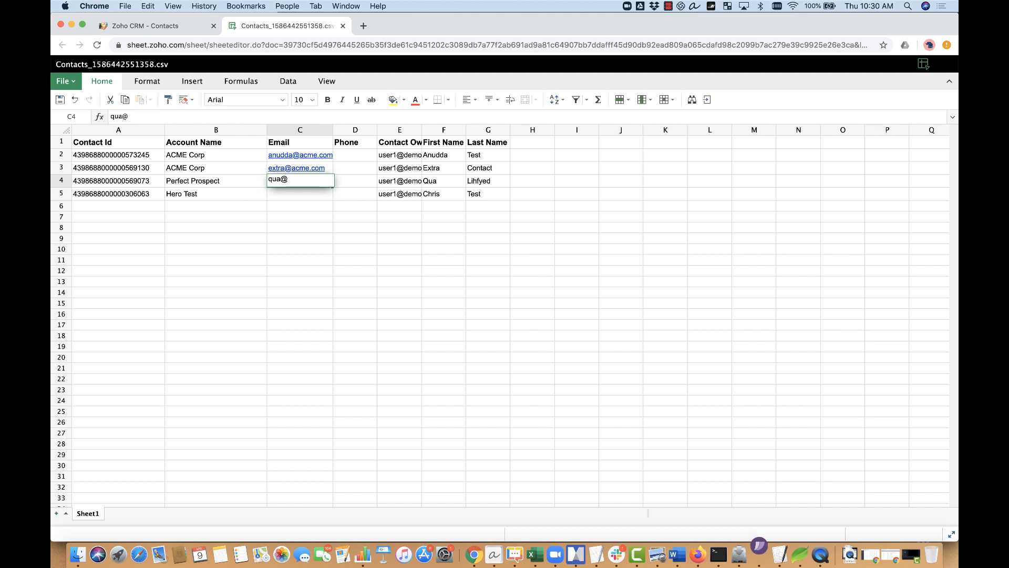
Step: Enter emails for the contacts in C4 and C5, save the sheet, and close its tab
key(Return)
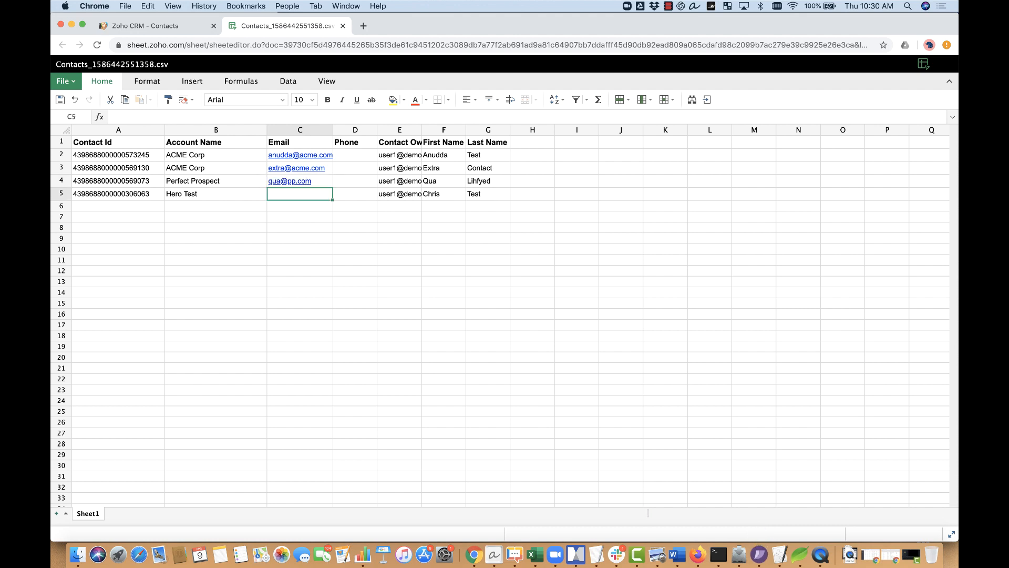
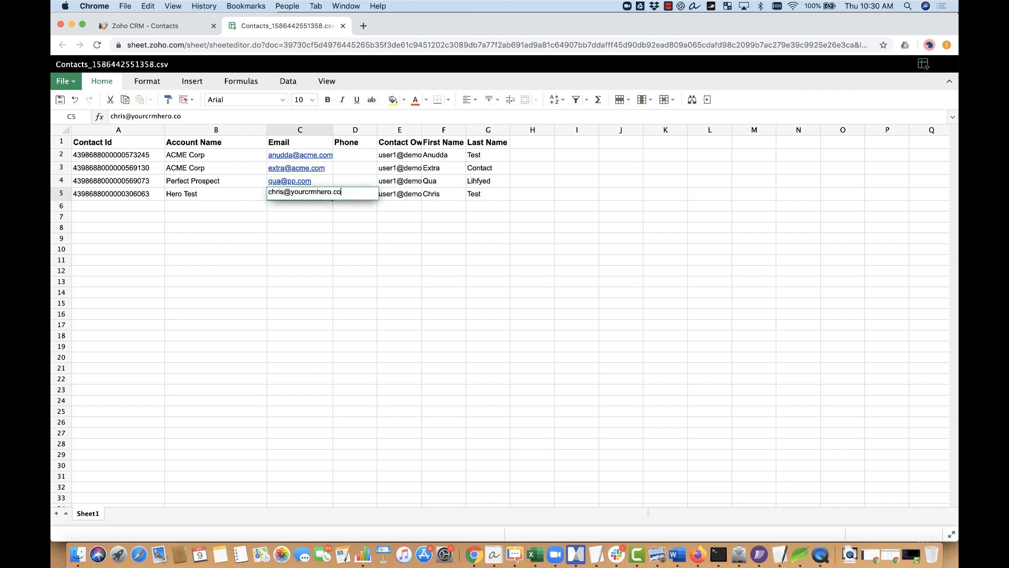
key(Return)
key(Up)
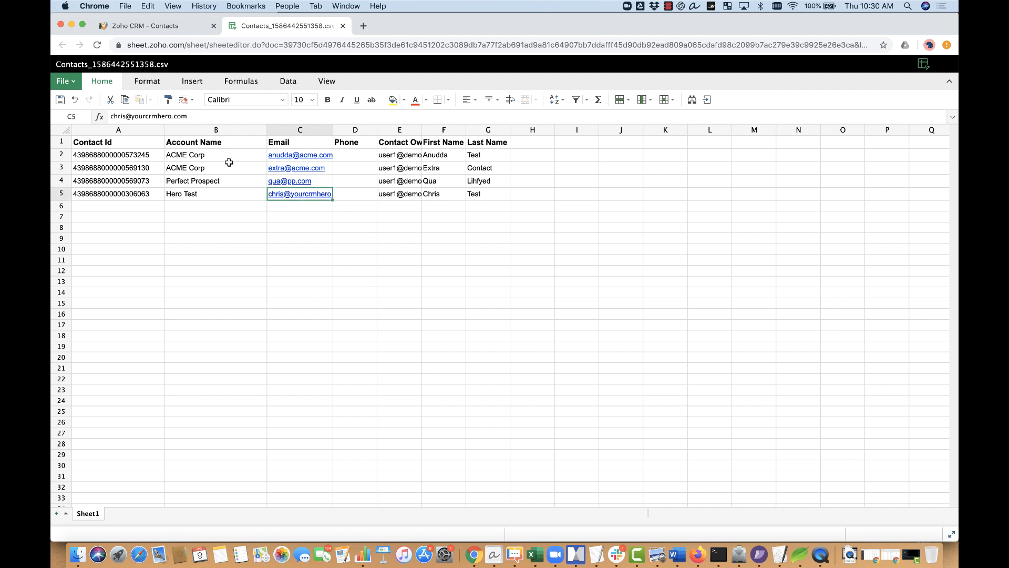
click(60, 100)
click(343, 26)
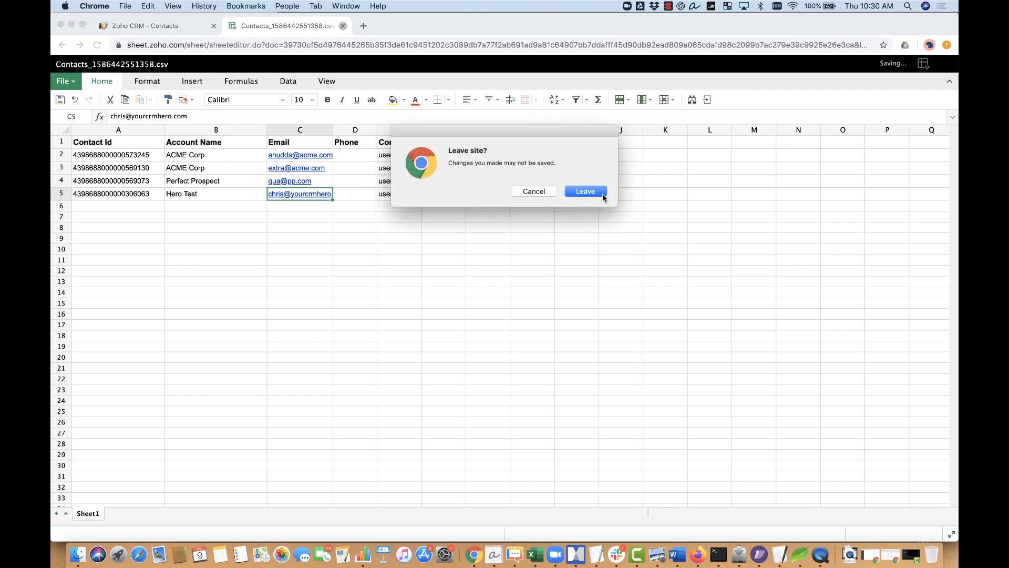
Step: Leave the sheet, reload CRM Contacts, and clear the Email 'is empty' filter to show all 11
click(602, 195)
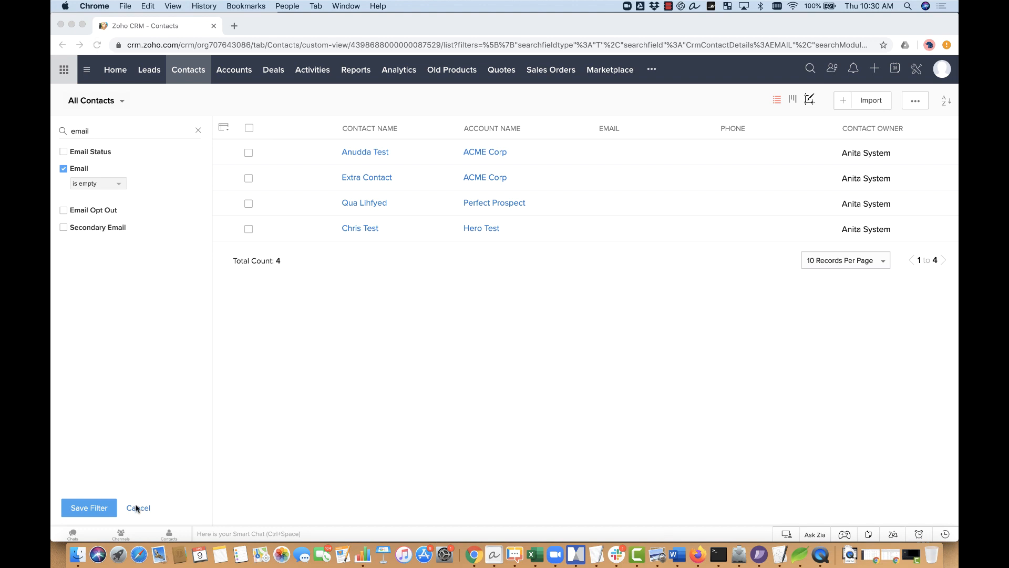
click(135, 134)
click(103, 186)
click(103, 185)
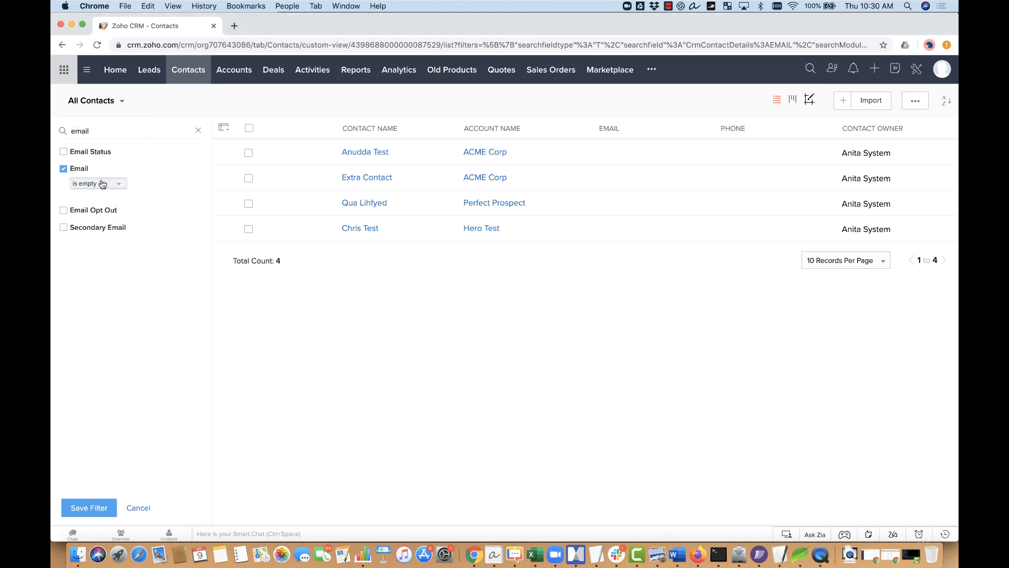
click(107, 74)
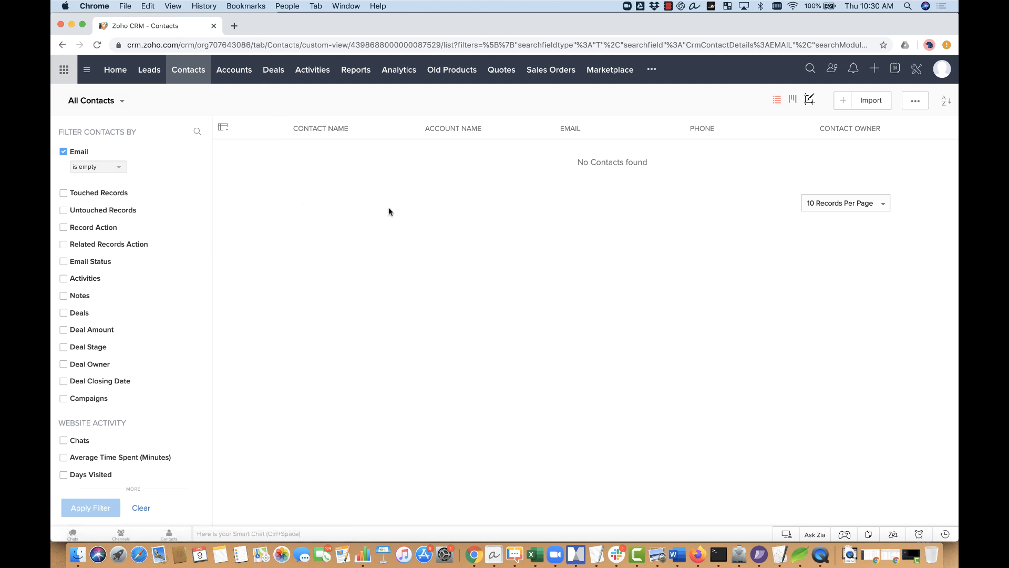
click(112, 166)
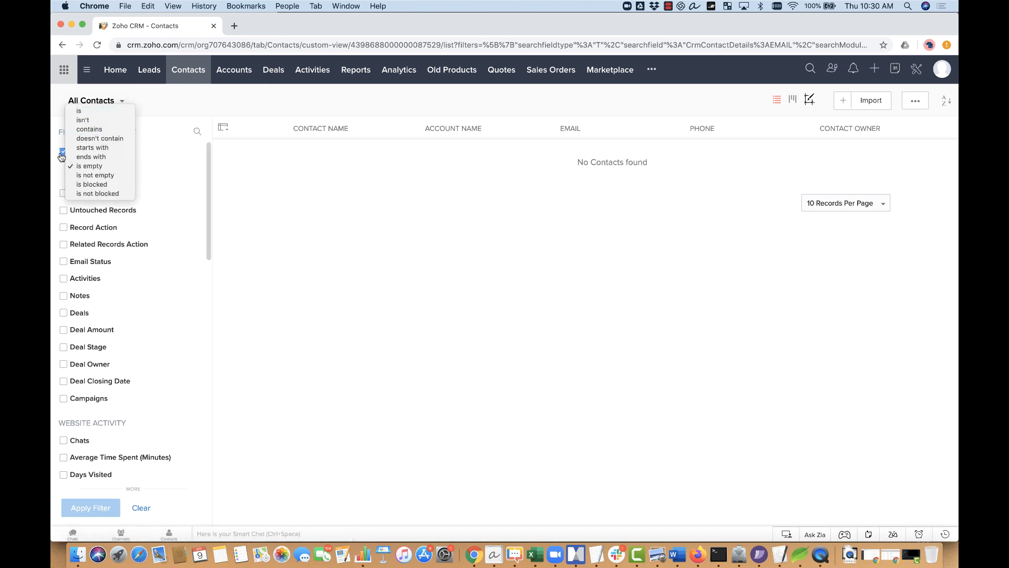
click(140, 505)
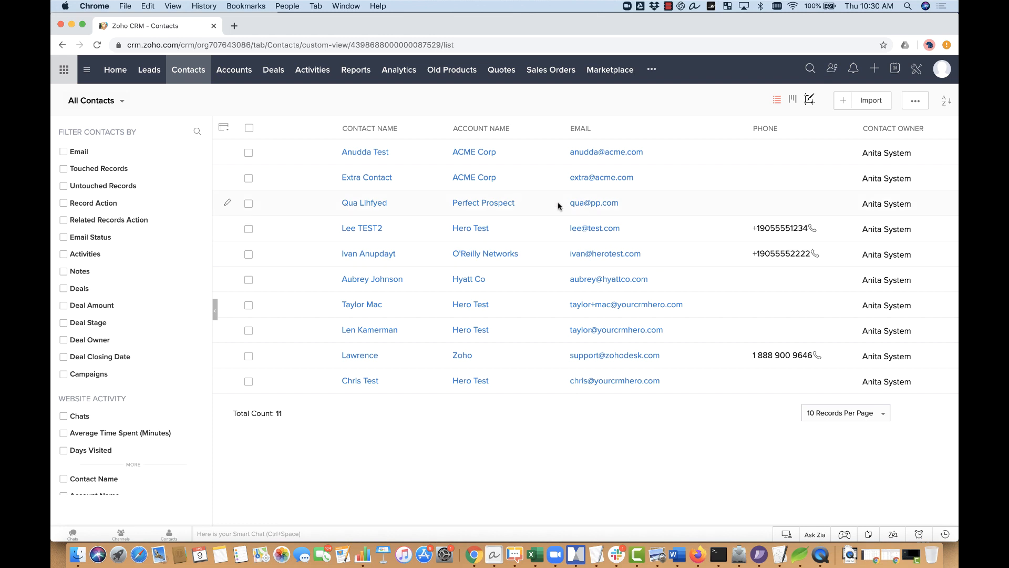
Step: Open a new Chrome tab and go to campaigns.zoho.com via the 'campa' suggestion
click(234, 26)
text(campaigns.zoho.com)
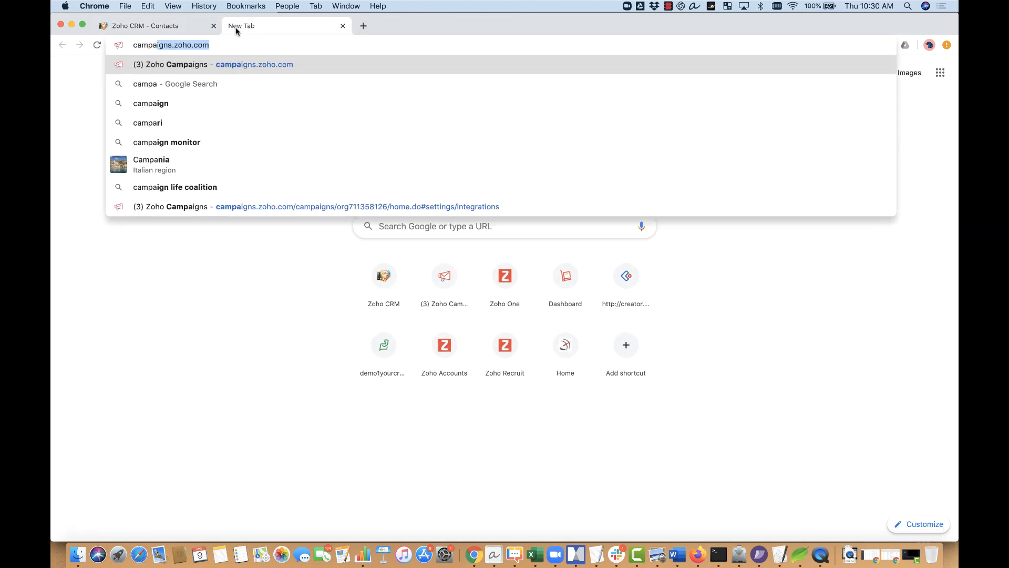
key(Return)
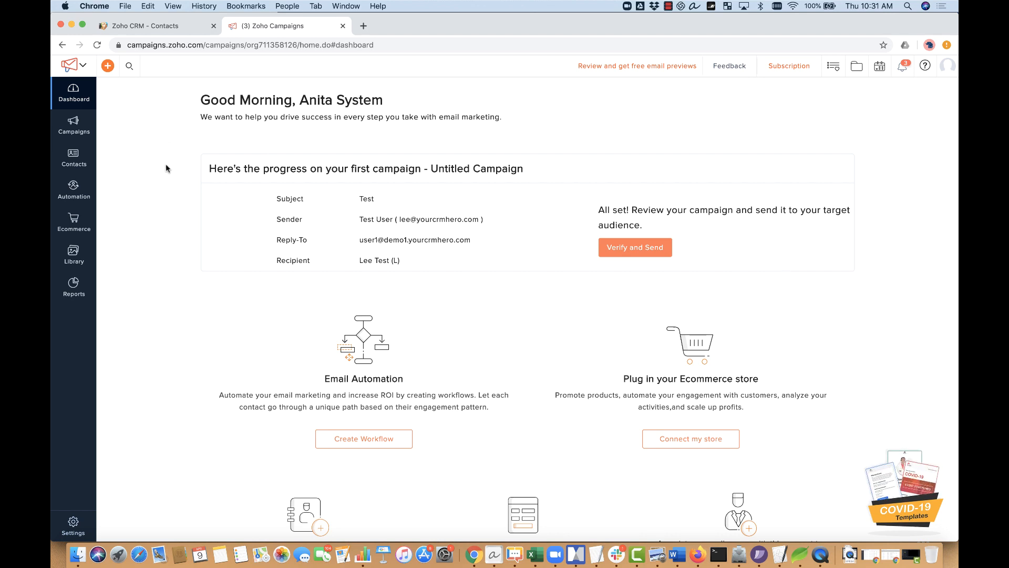
Step: Open Settings and go to the Integration Apps page
click(74, 526)
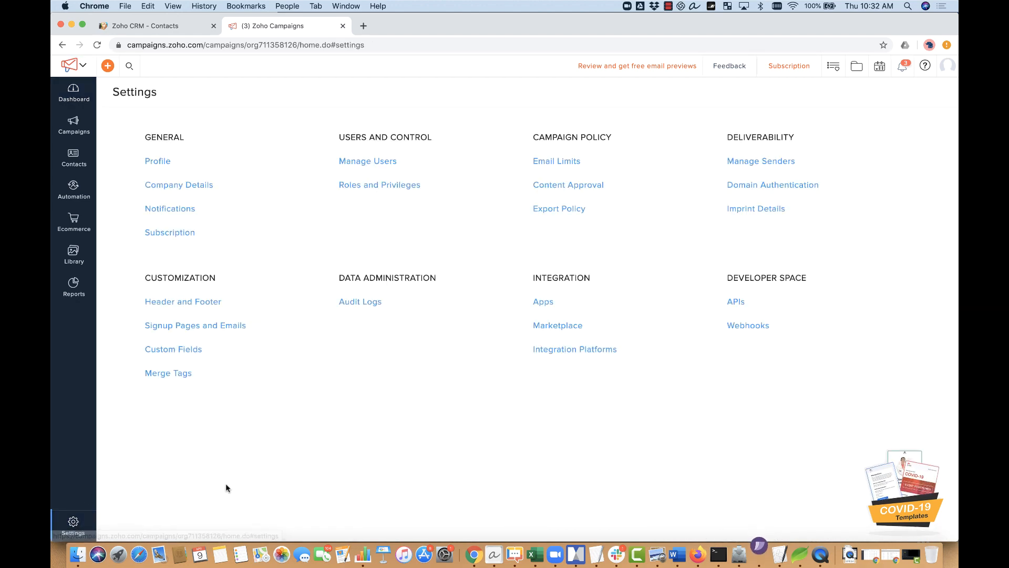
click(548, 302)
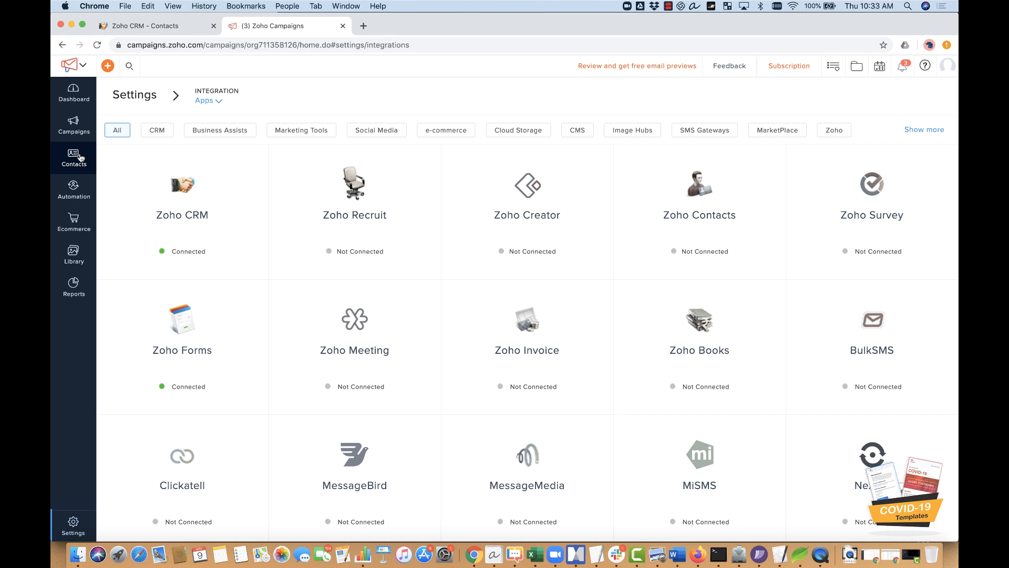
mouse_move(212, 260)
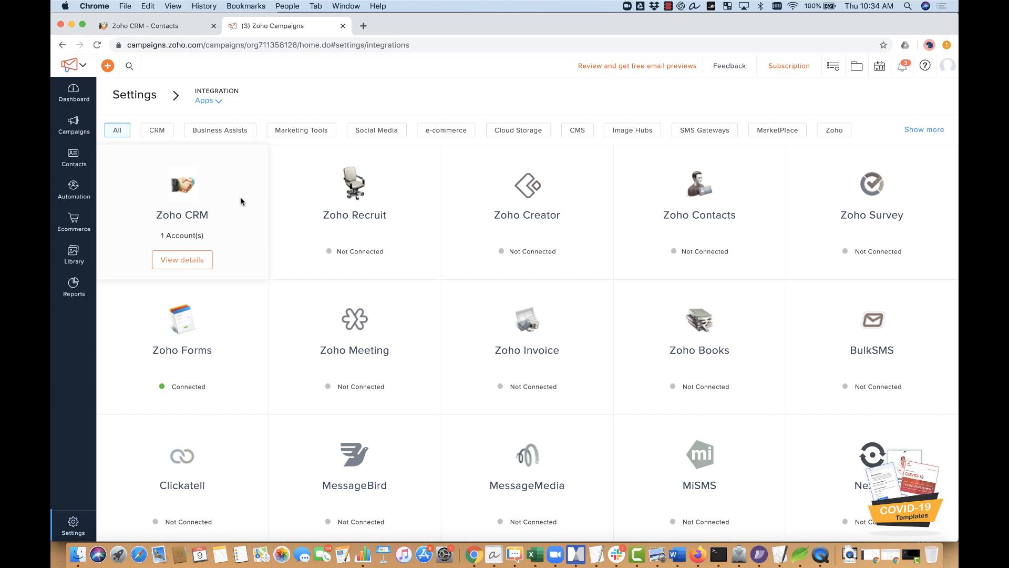
Step: Open Contacts > Manage Lists to view the existing mailing list
click(75, 167)
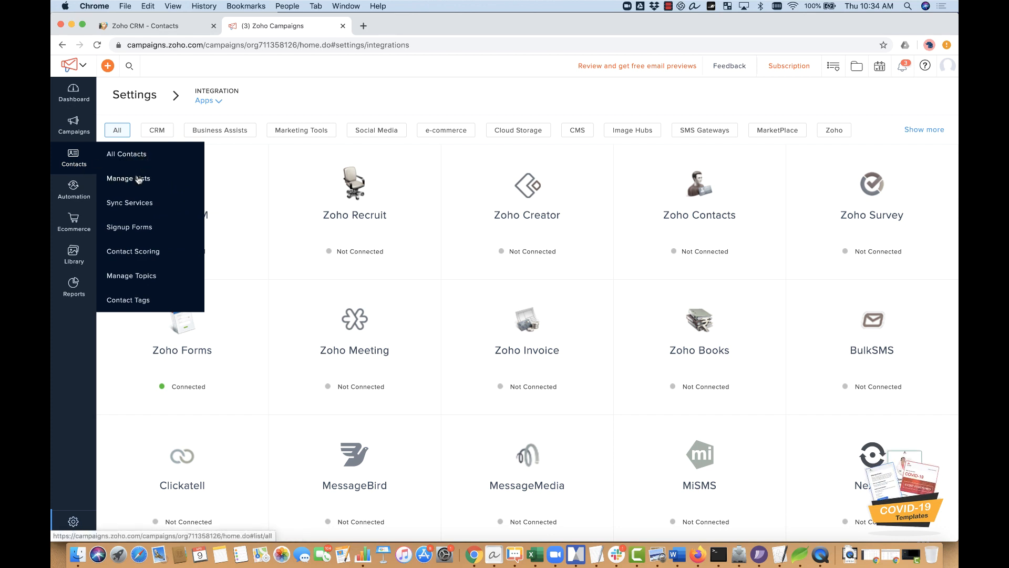
click(140, 179)
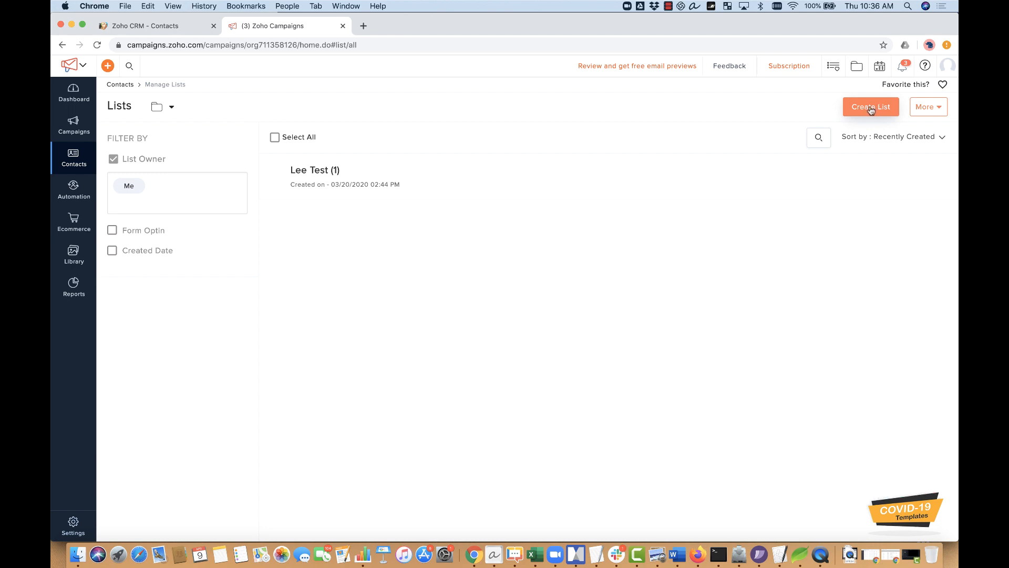
Step: Create 'ACME Tips and Tricks List' with a message saying contacts attended an ACME Seminar or Webinar
click(873, 105)
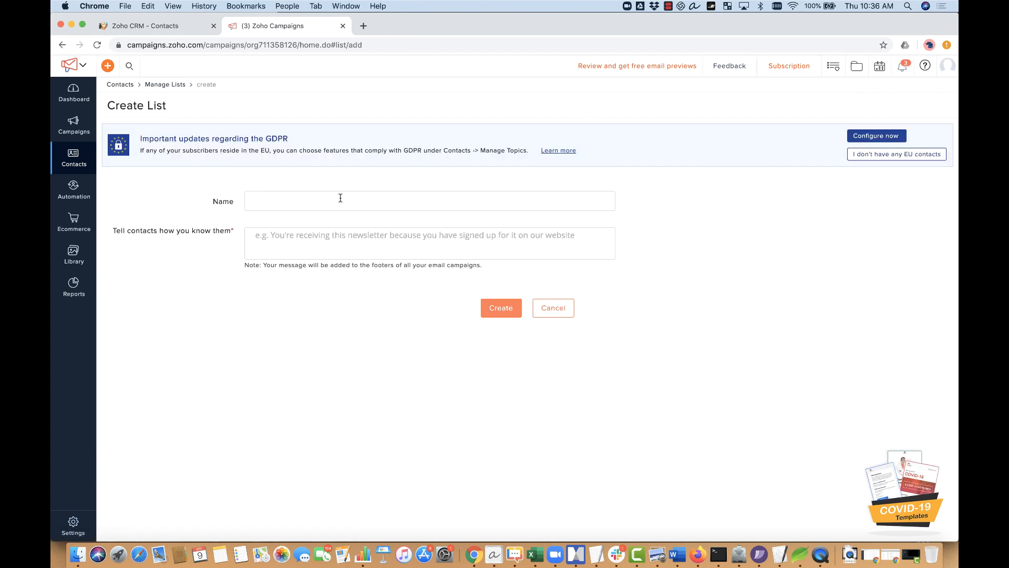
click(341, 198)
text(AC)
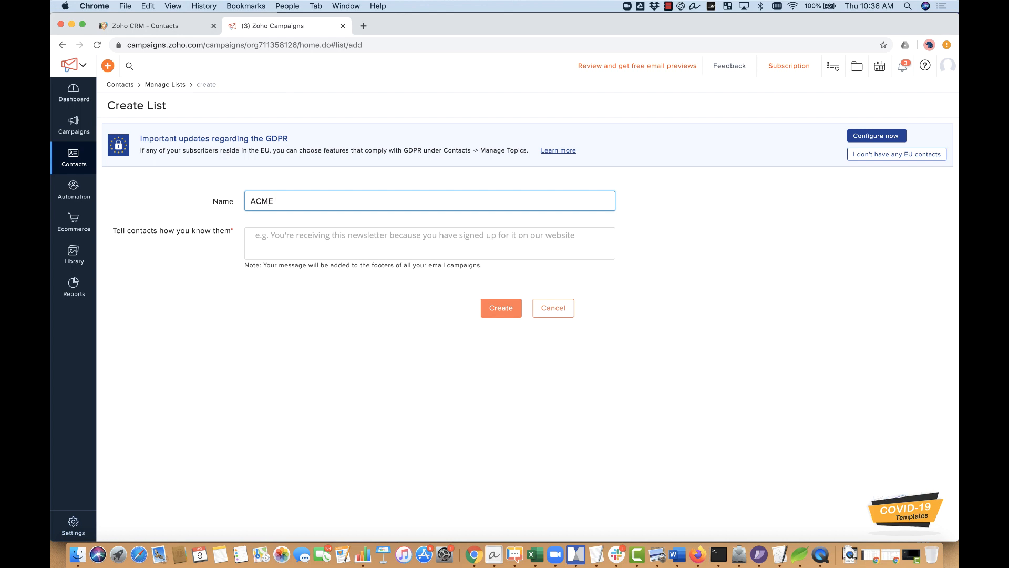
text(ME)
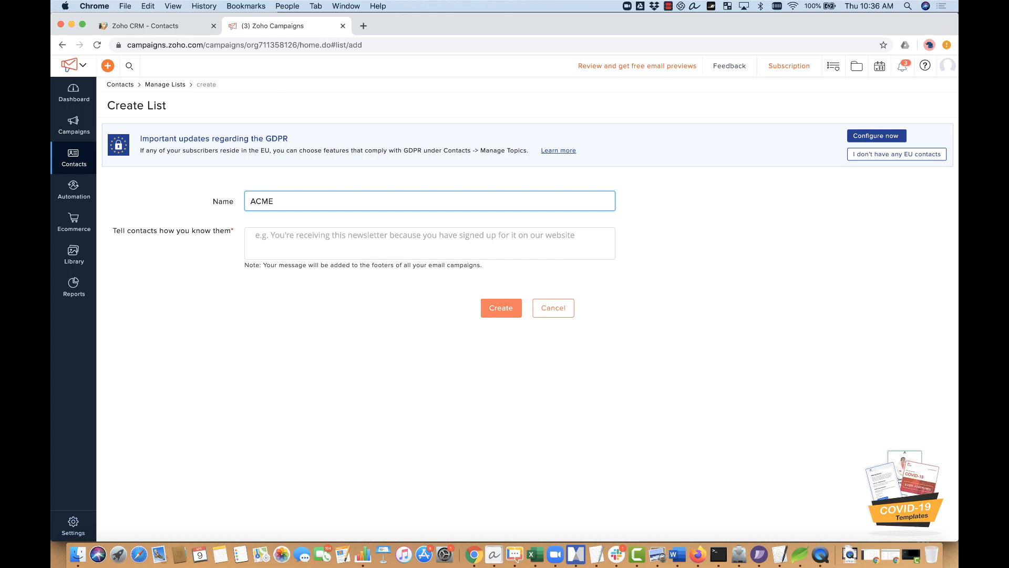
text( Tips and Tricks List)
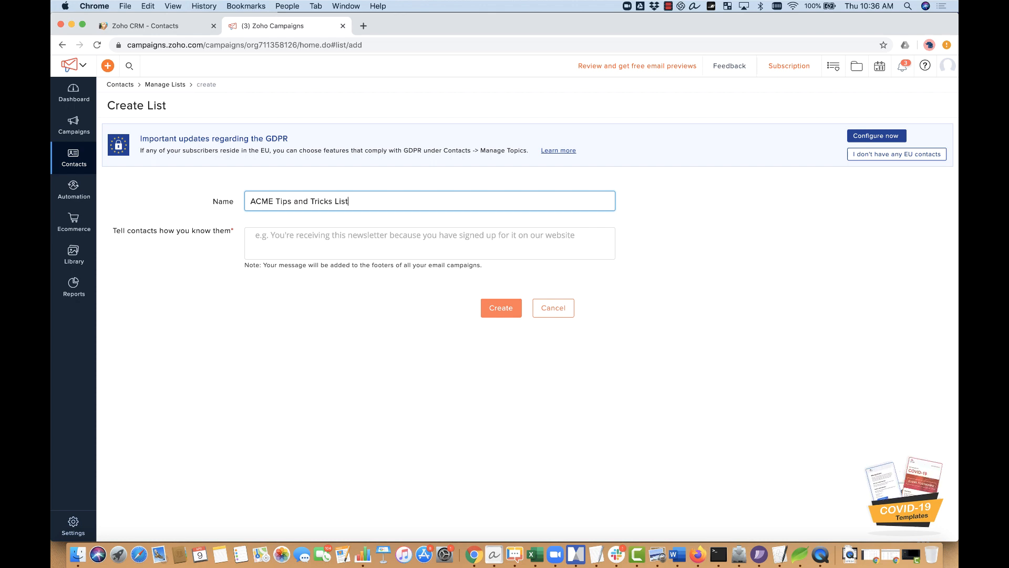
key(Tab)
key(shift+Tab)
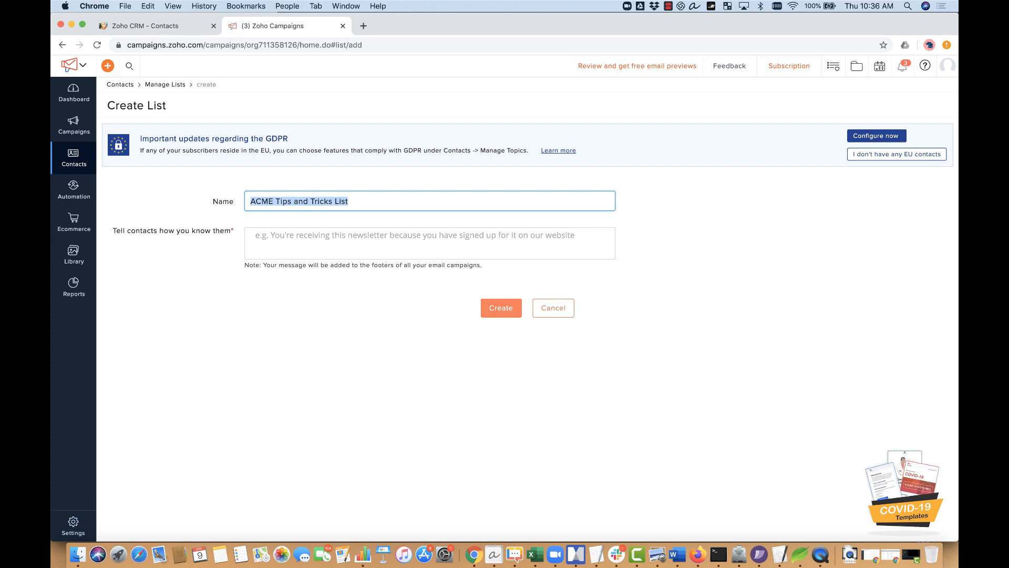
key(Tab)
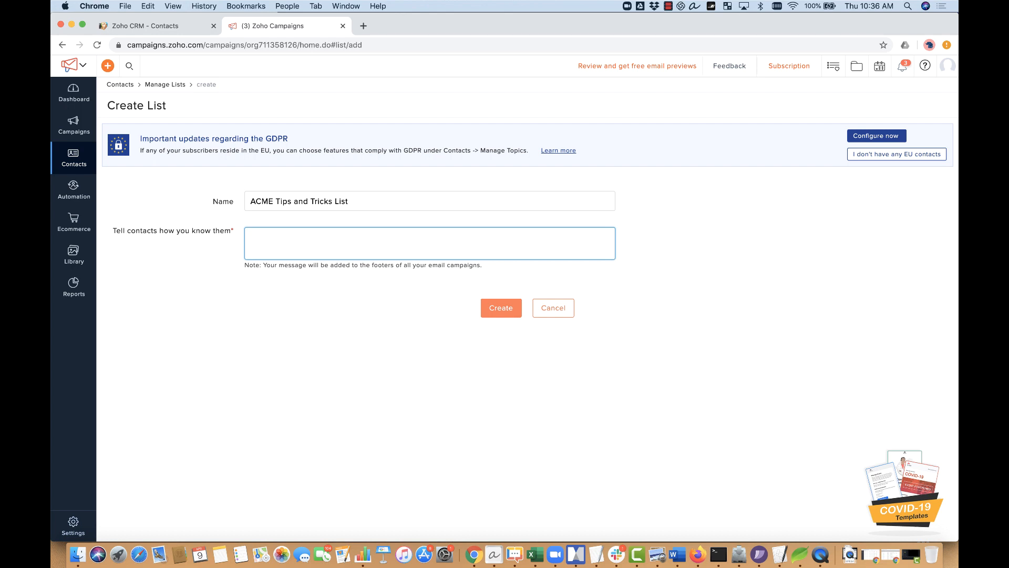
text(You're cei)
key(BackSpace)
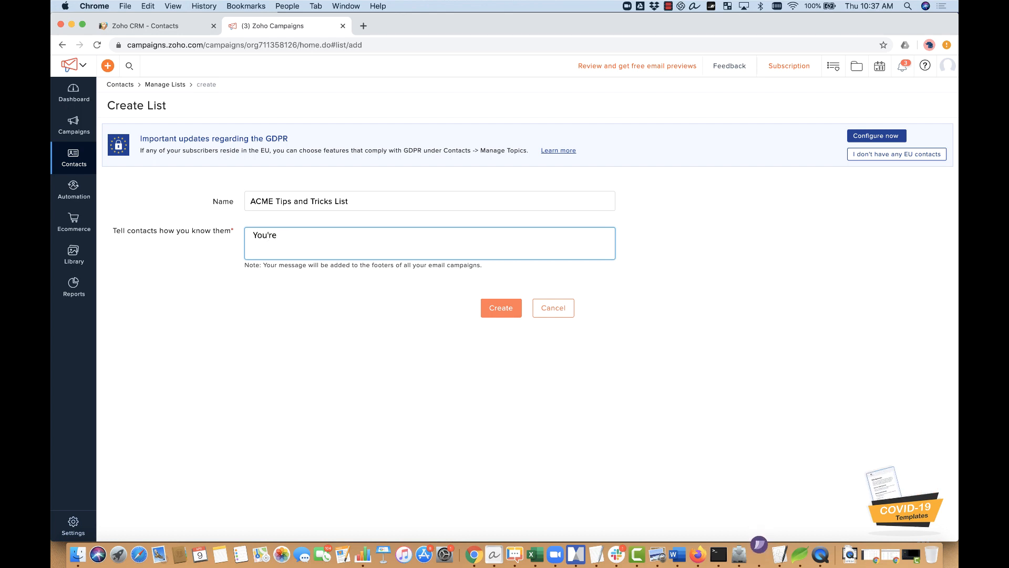
text(receiving this email ba)
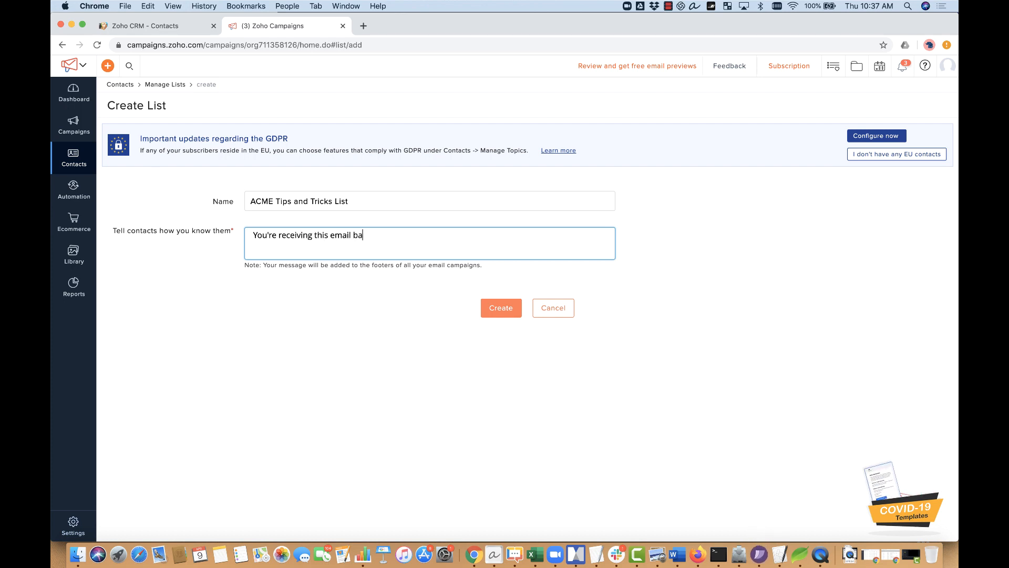
key(BackSpace)
text(ecause you )
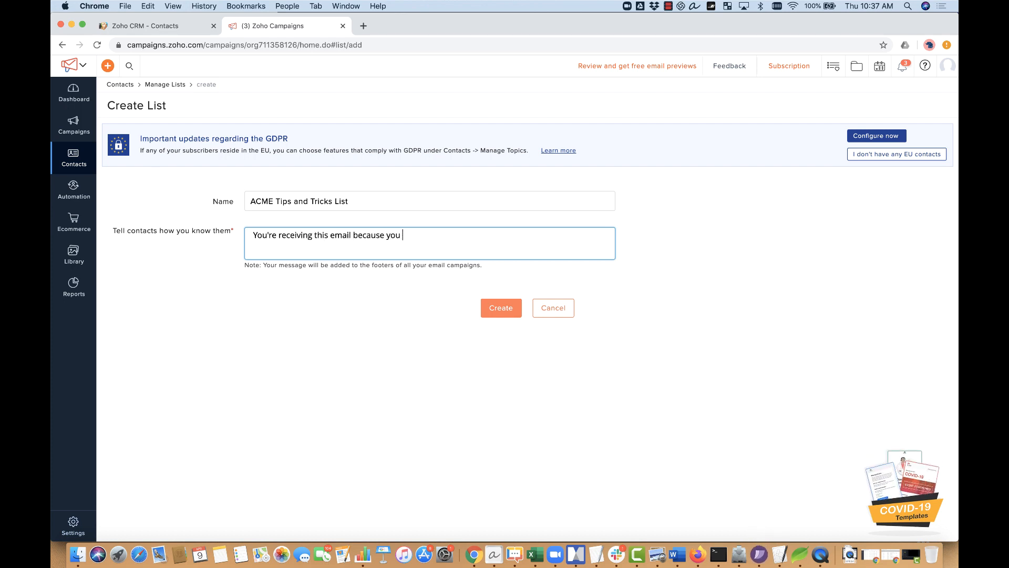
text(attended )
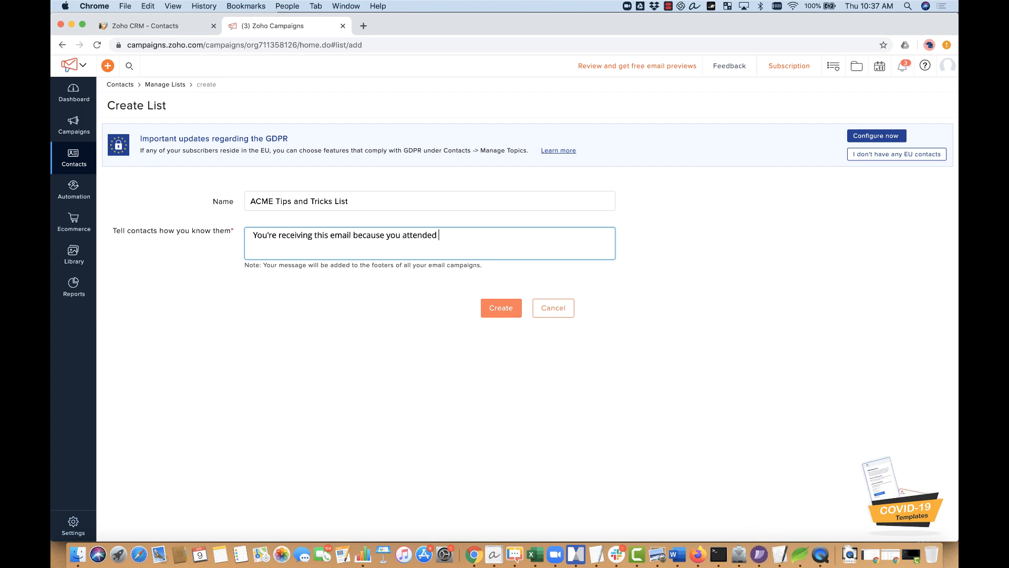
text(a n A)
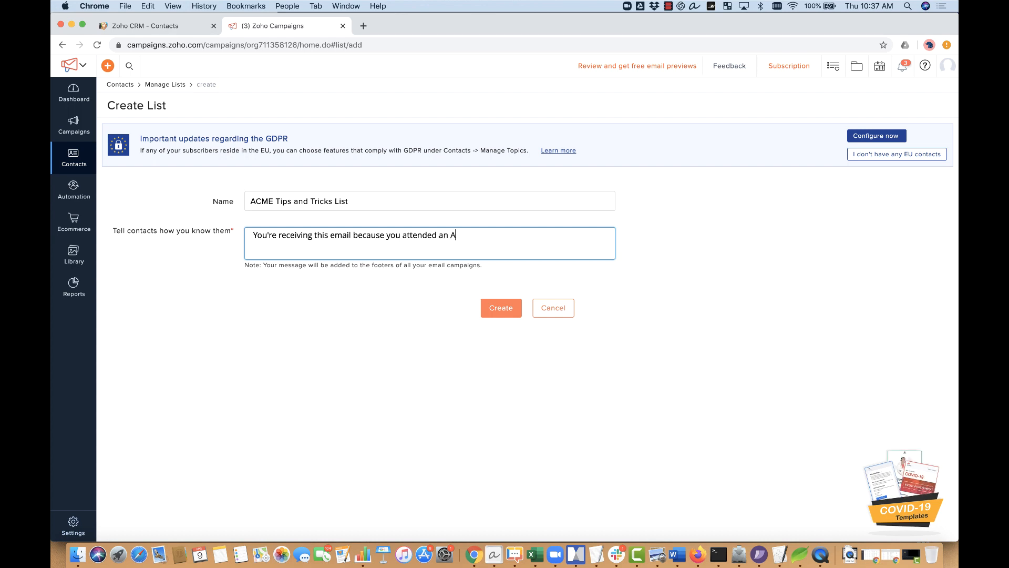
text(CME Seminar)
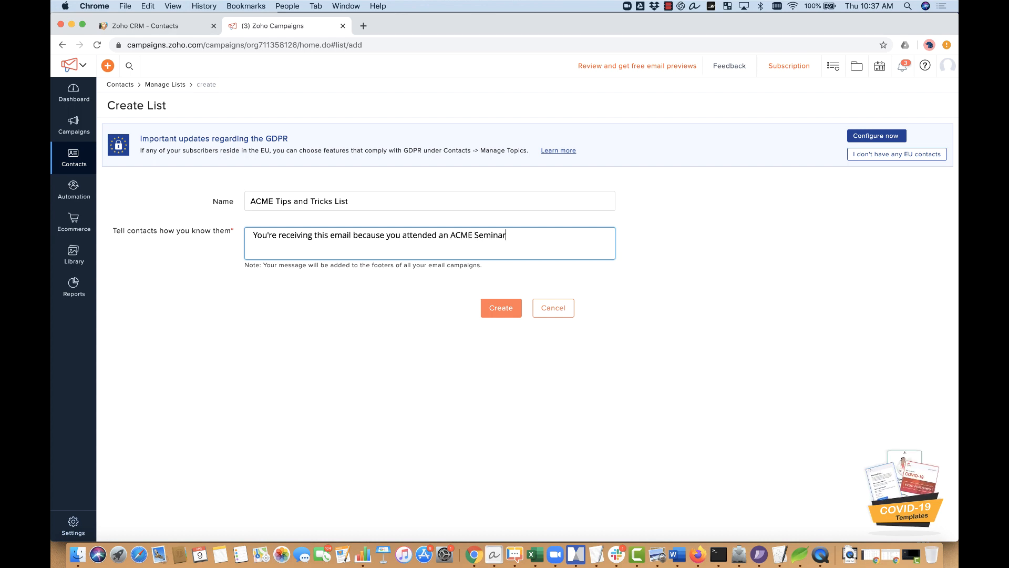
text( or Webinar)
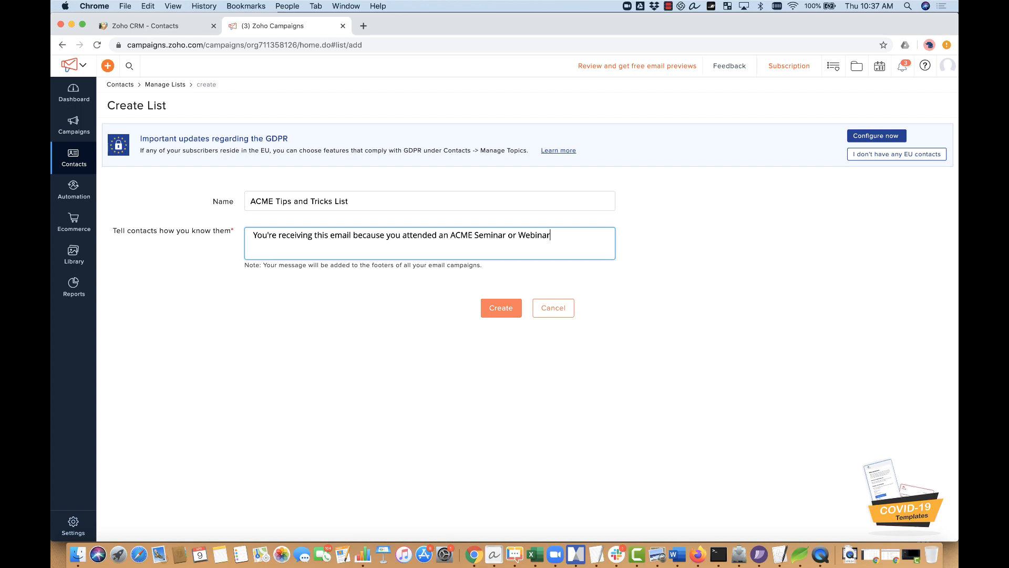
click(501, 309)
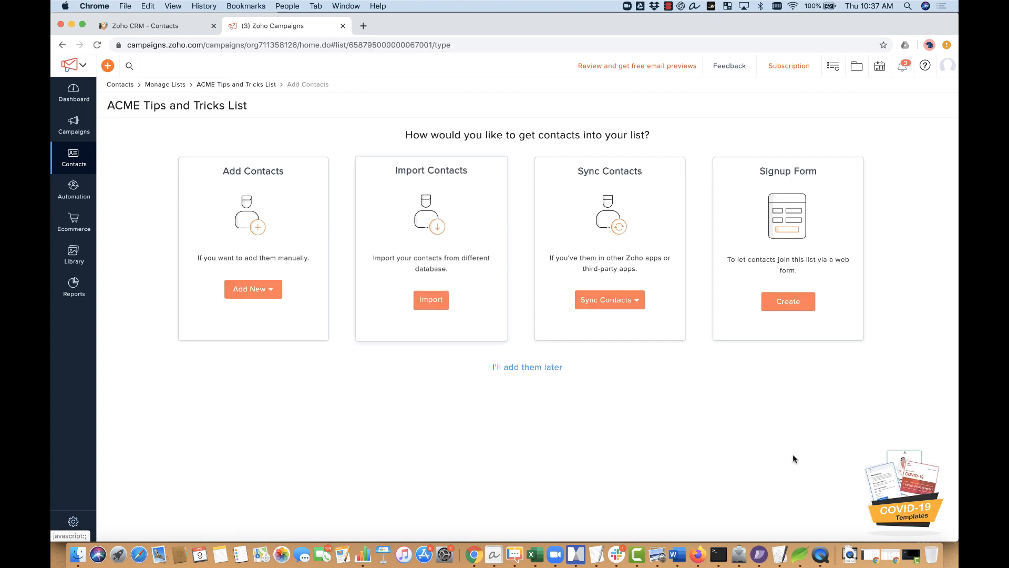
Step: Dismiss the COVID-19 promo card and choose Sync Contacts > From Zoho CRM
click(940, 454)
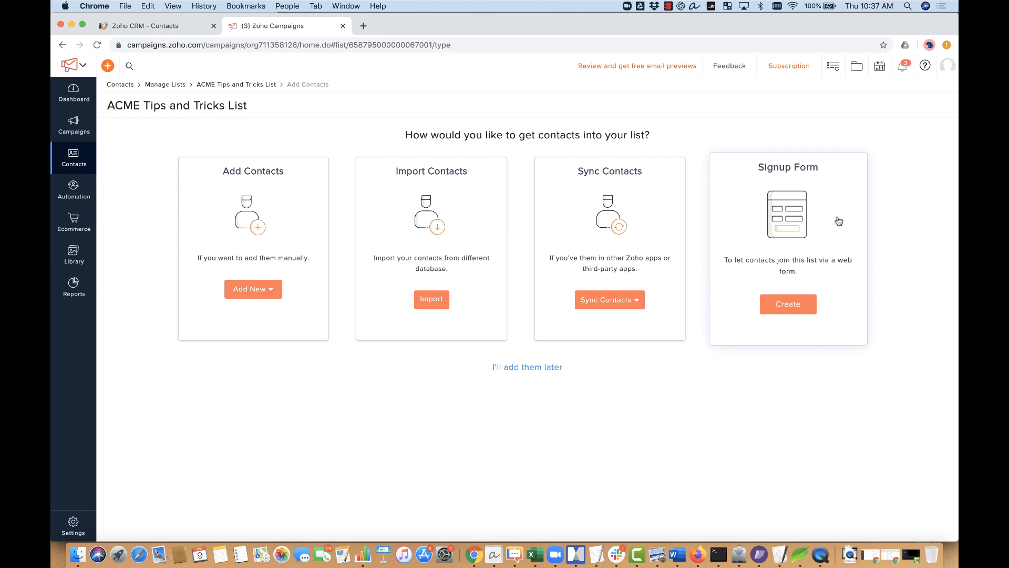
click(637, 307)
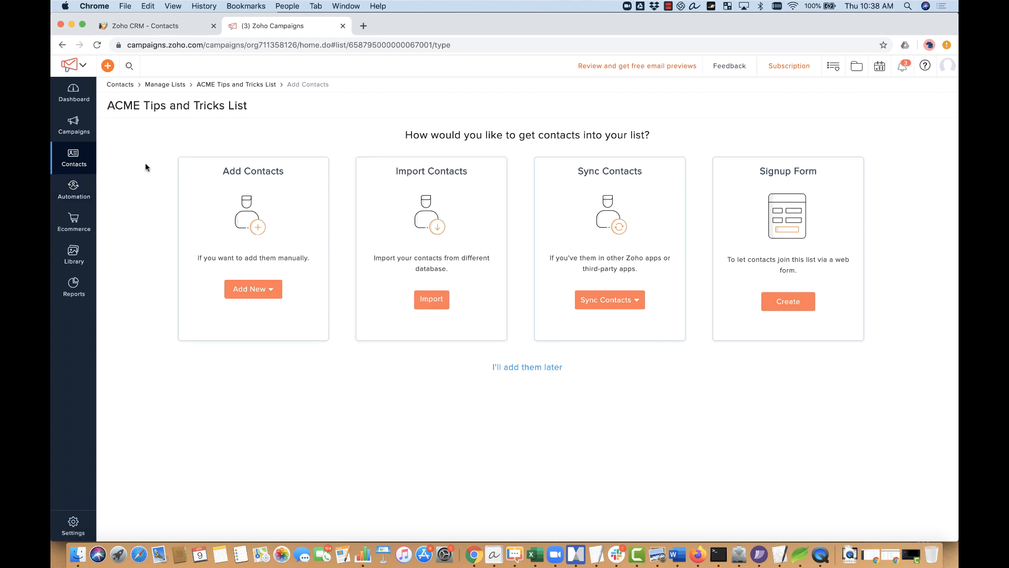
click(637, 309)
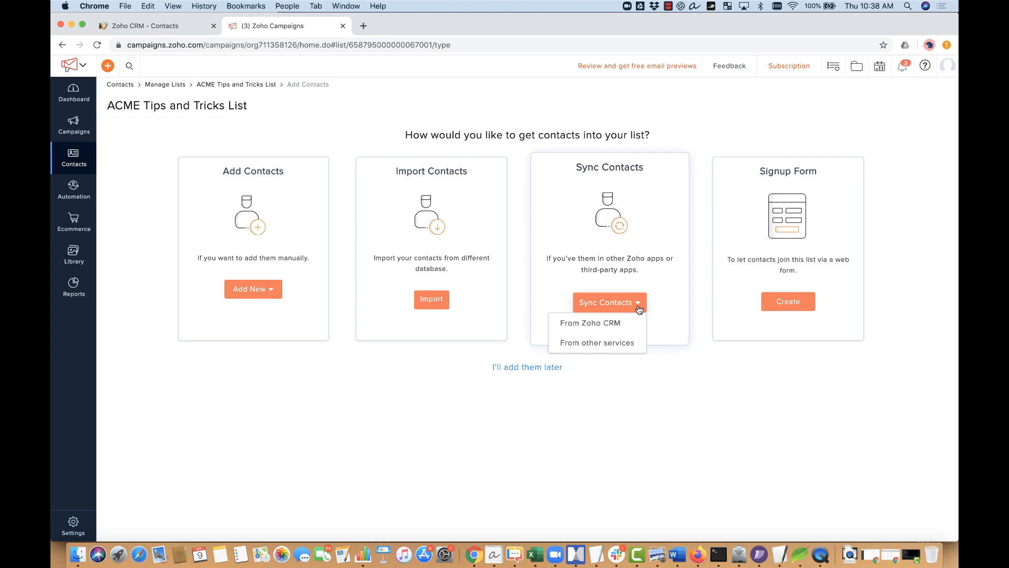
click(589, 322)
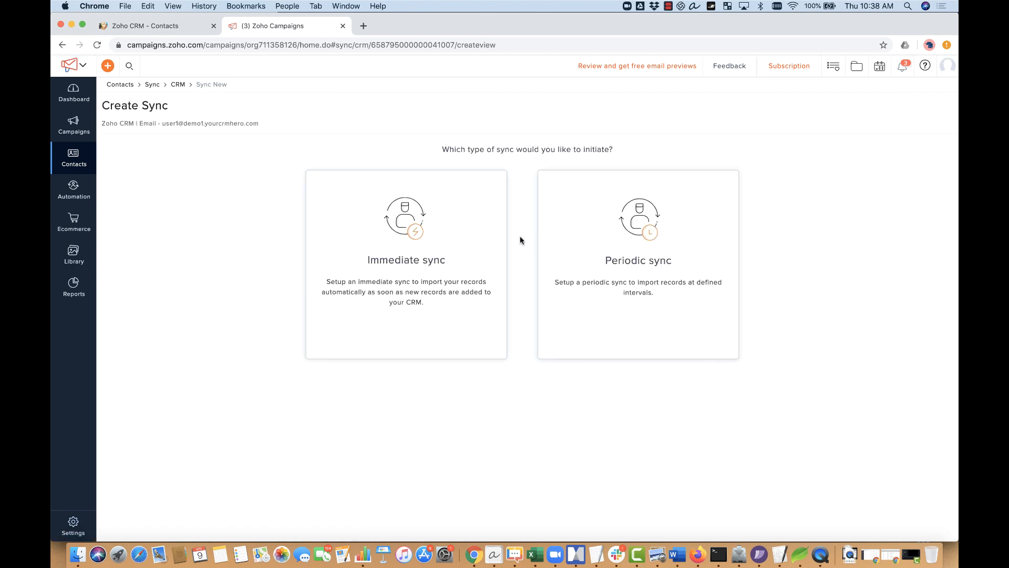
Step: Choose Create Sync on the Periodic sync card to reveal the CRM module options
mouse_move(583, 235)
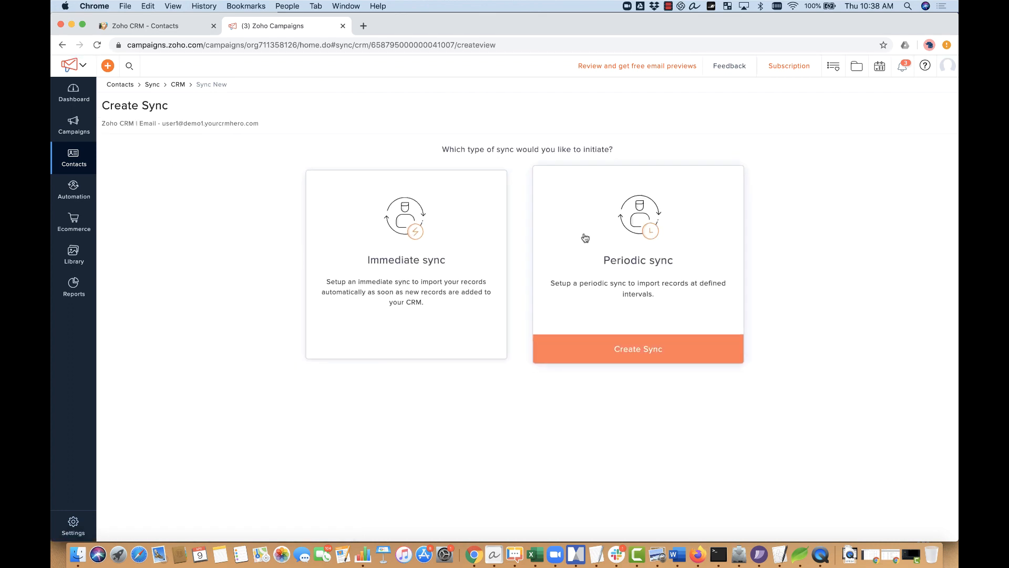
mouse_move(463, 252)
click(552, 344)
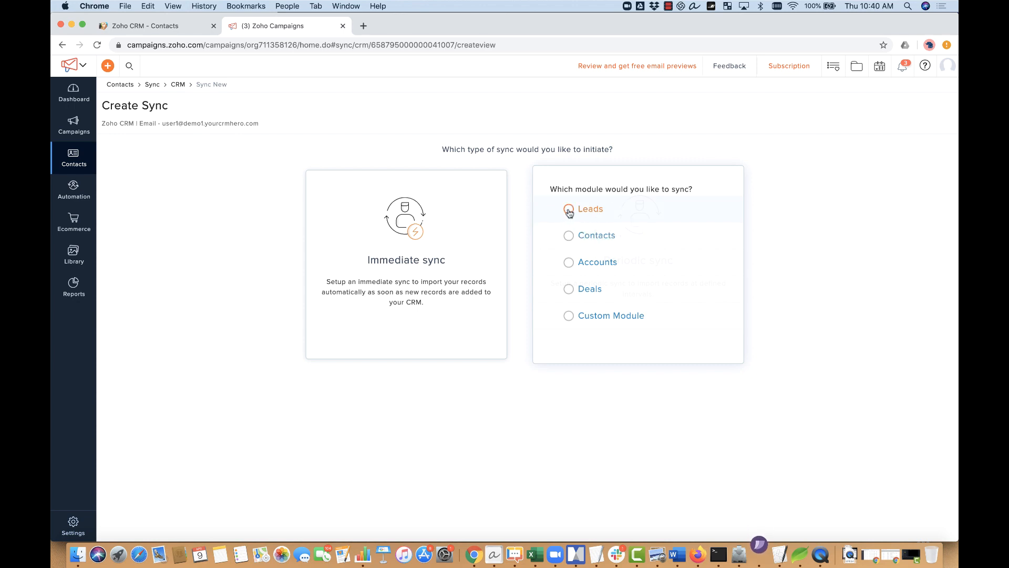
Step: Choose the Contacts module for the sync and name it 'Tips List Sync'
click(569, 236)
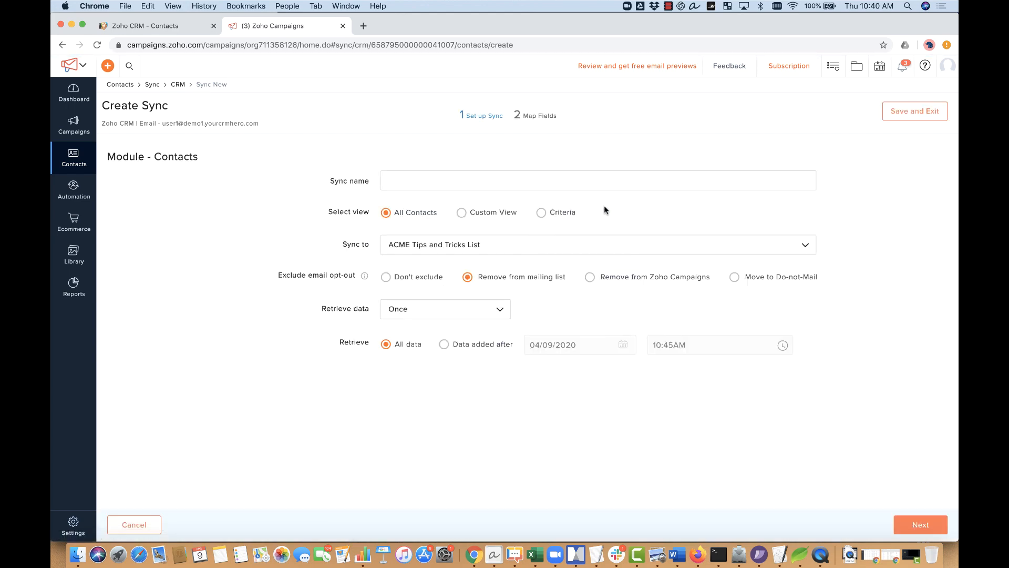
click(569, 176)
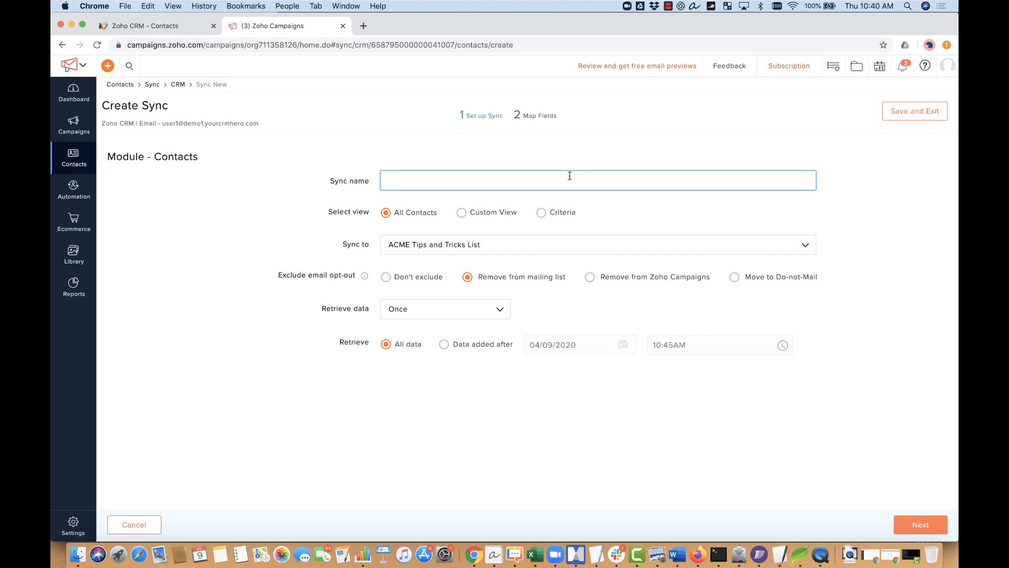
text(Tips List Sync)
click(196, 32)
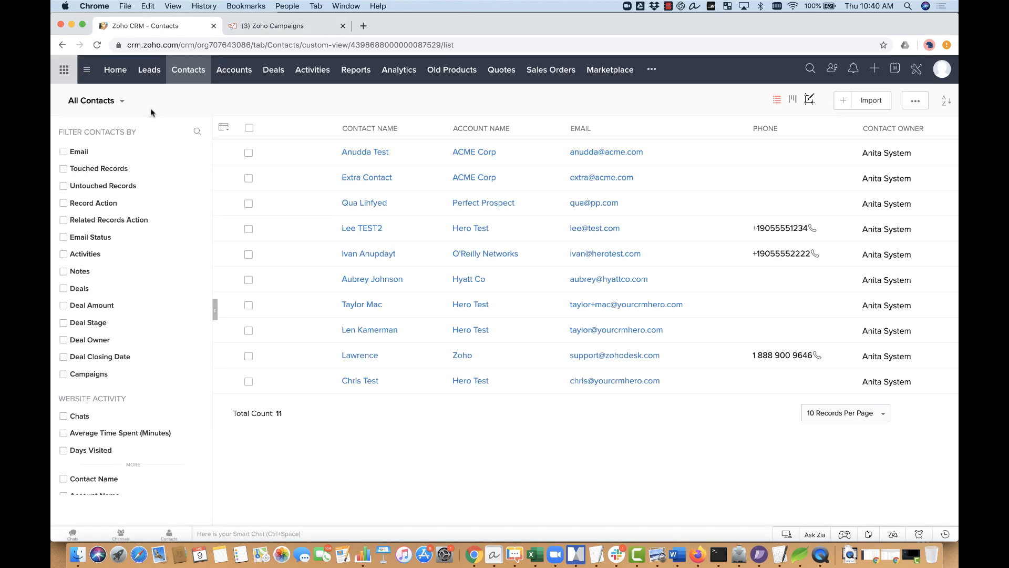
click(104, 105)
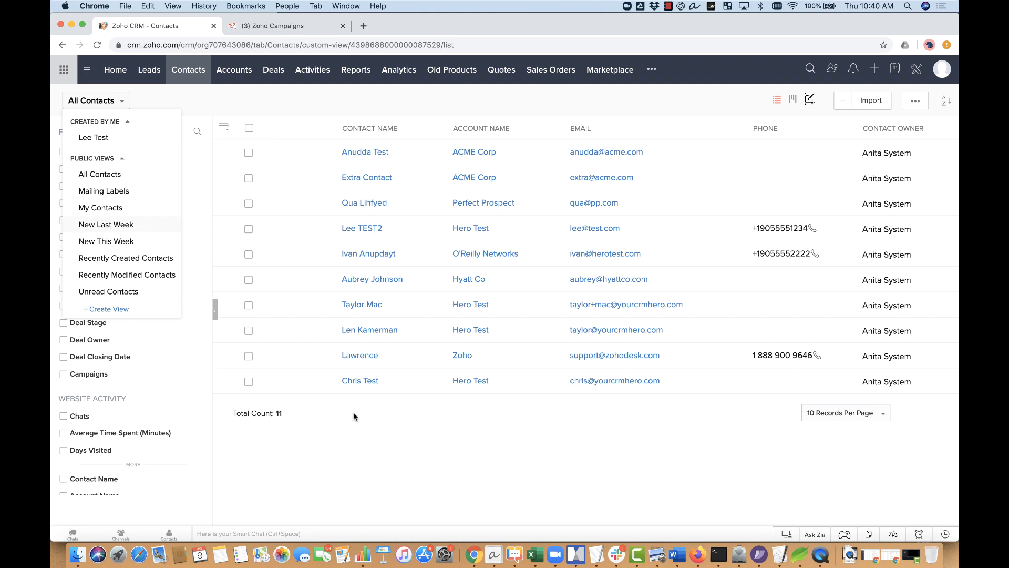
click(354, 432)
click(294, 27)
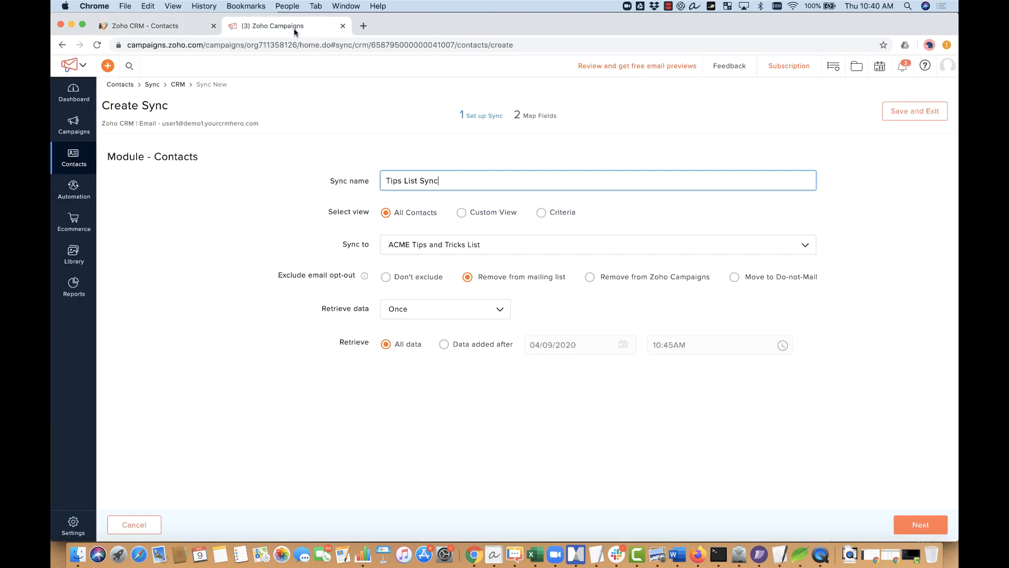
Step: Switch the sync to criteria and add a condition Mailing State is 'ON'
click(541, 213)
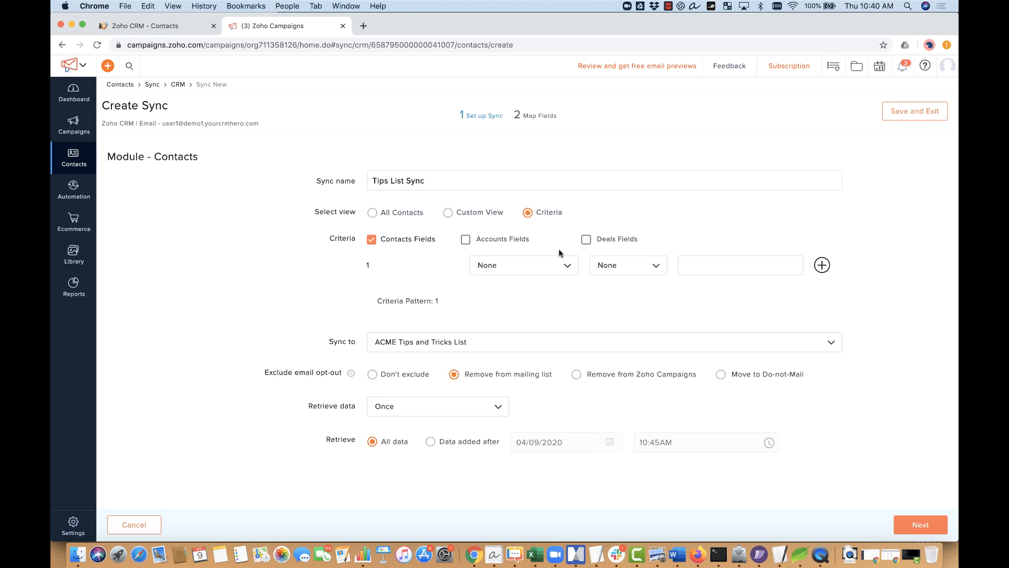
click(513, 270)
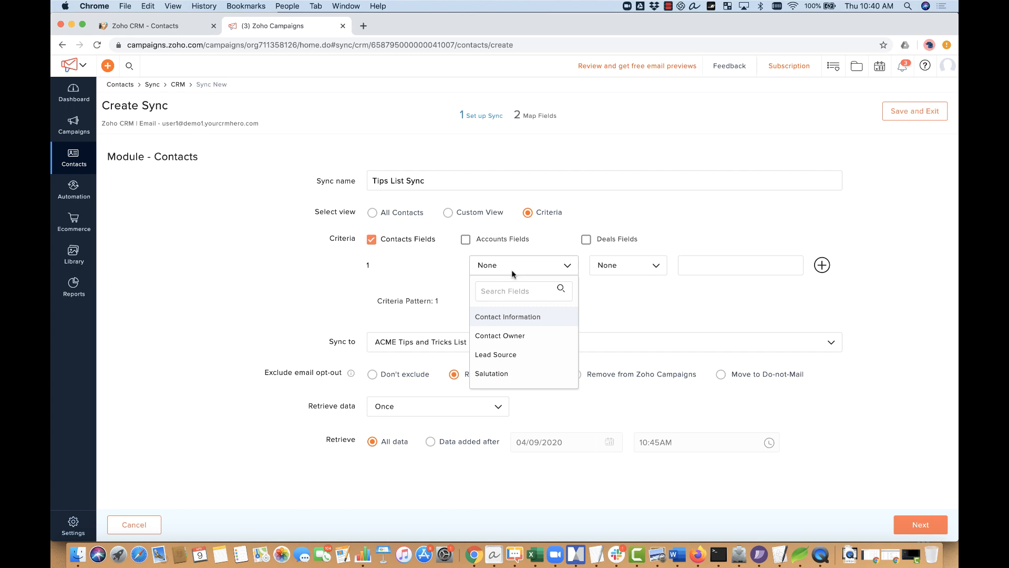
scroll(535, 344, down, 5)
scroll(535, 344, down, 8)
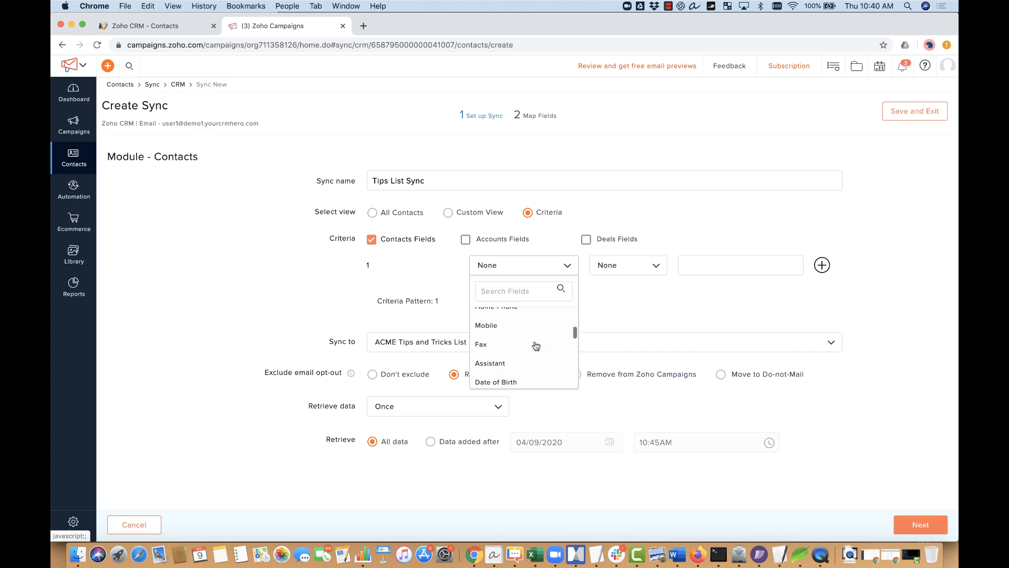
scroll(535, 345, down, 3)
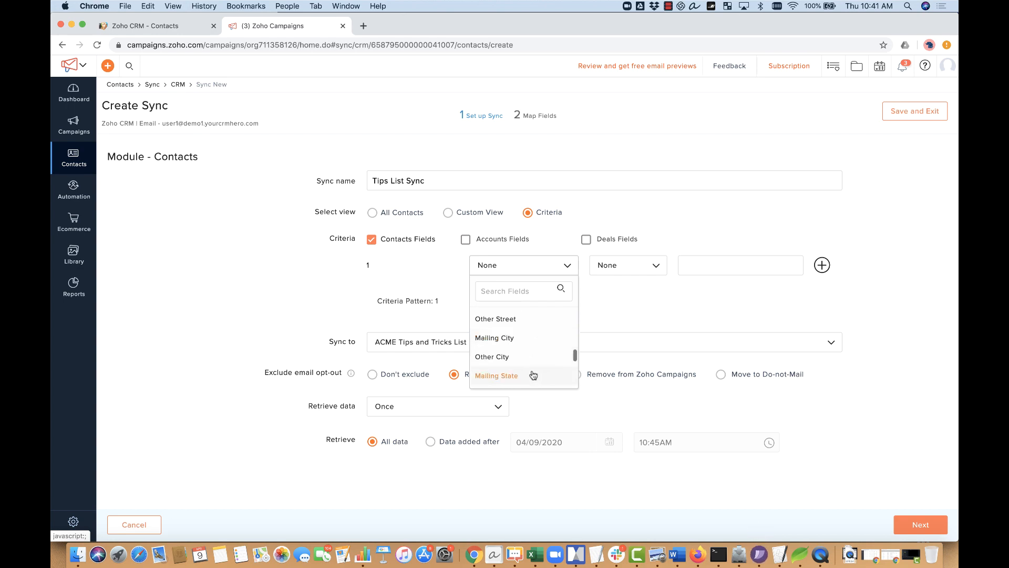
click(532, 377)
click(617, 268)
click(620, 289)
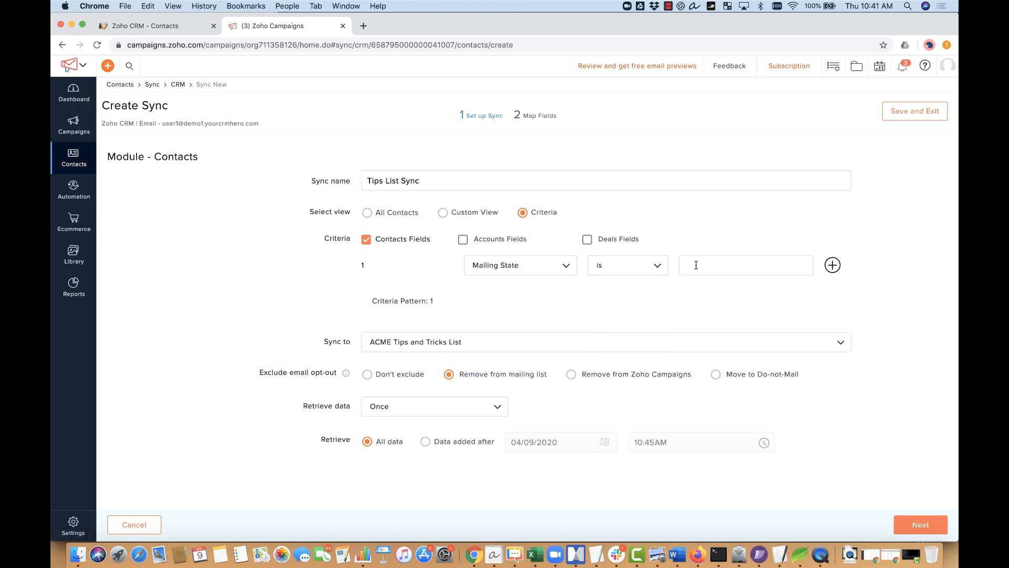
click(694, 265)
text(ON)
click(658, 310)
Step: Enable account fields and set the criterion to account Industry is 'Accounting'
click(464, 241)
click(529, 270)
click(522, 289)
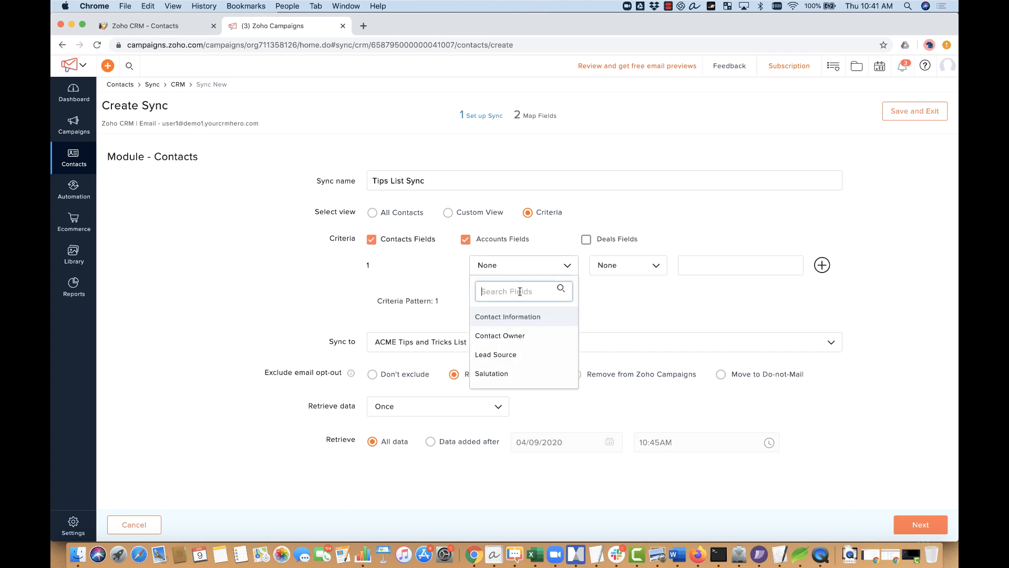
text(industry)
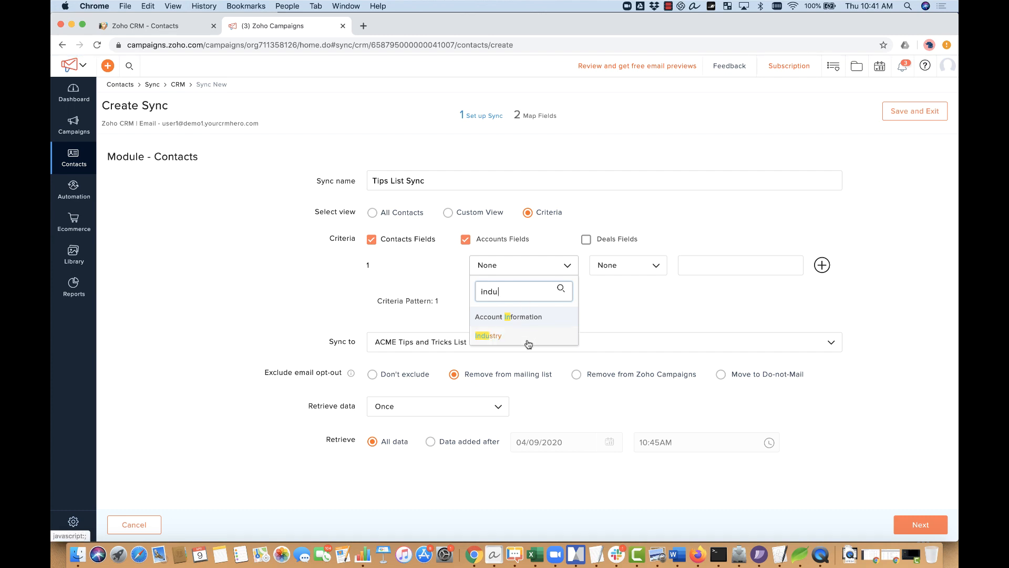
click(527, 337)
click(621, 270)
click(622, 290)
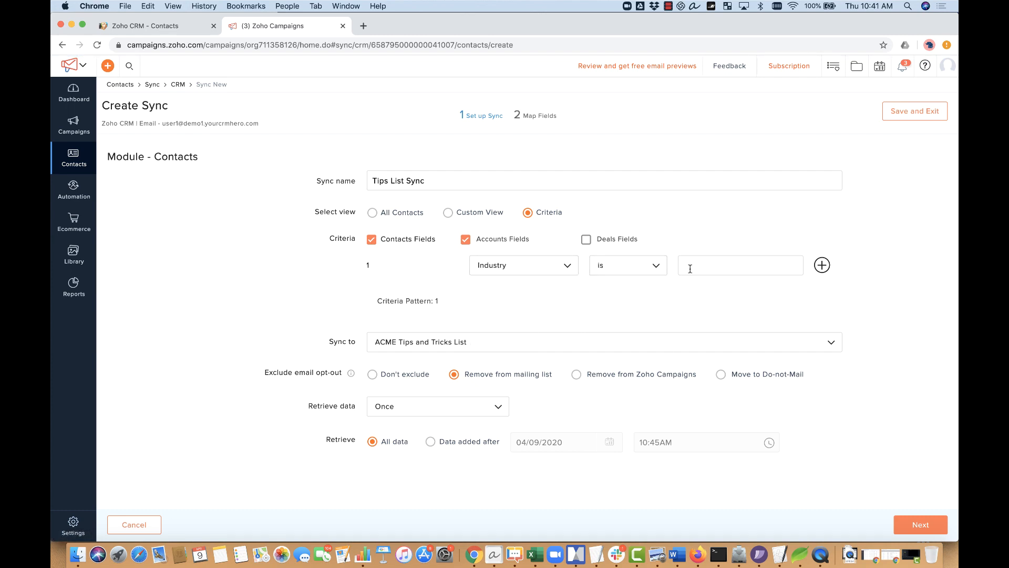
text(Accounting)
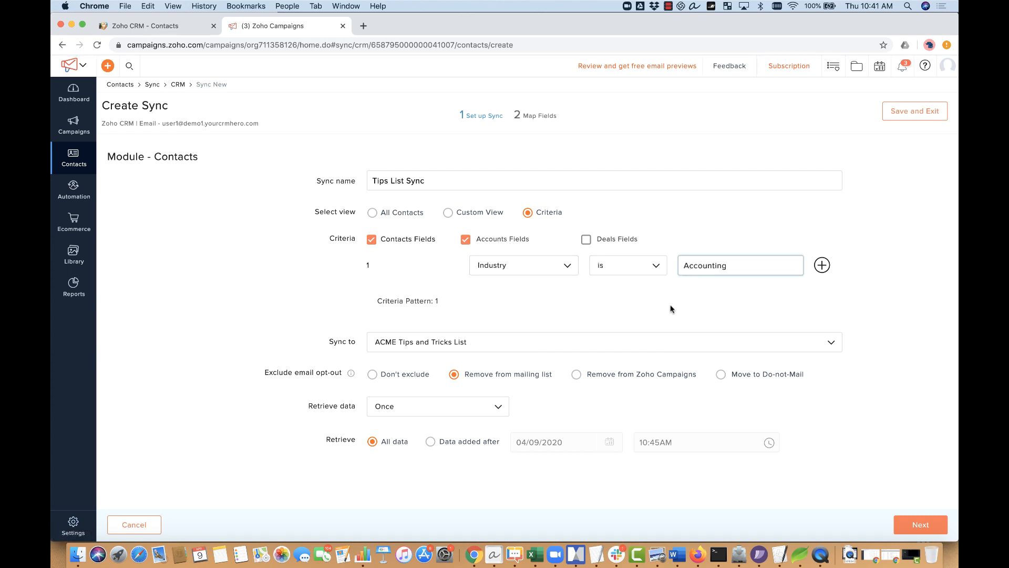
click(677, 286)
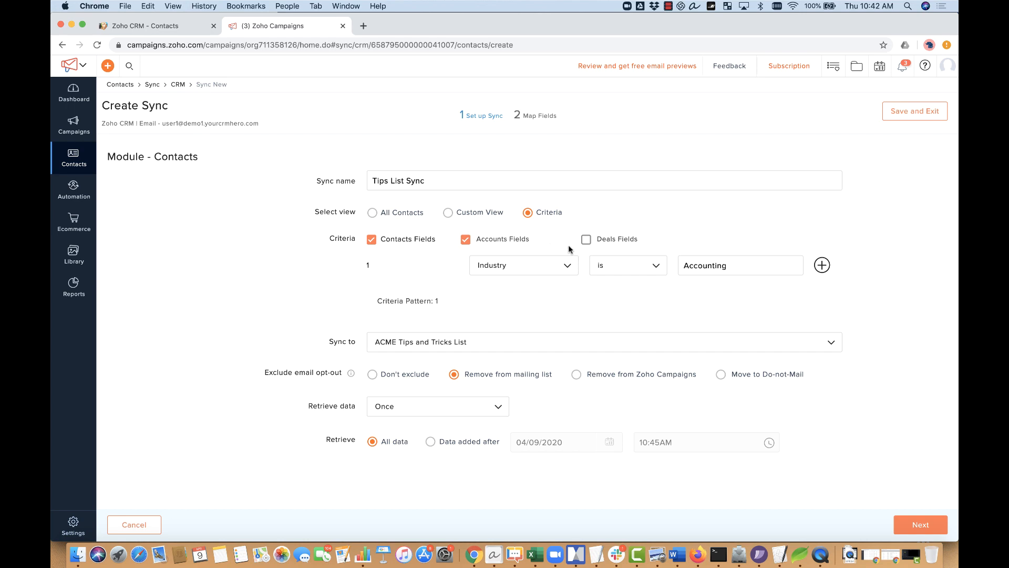
Step: Switch the sync's view back to All Contacts, dropping the criteria
click(394, 214)
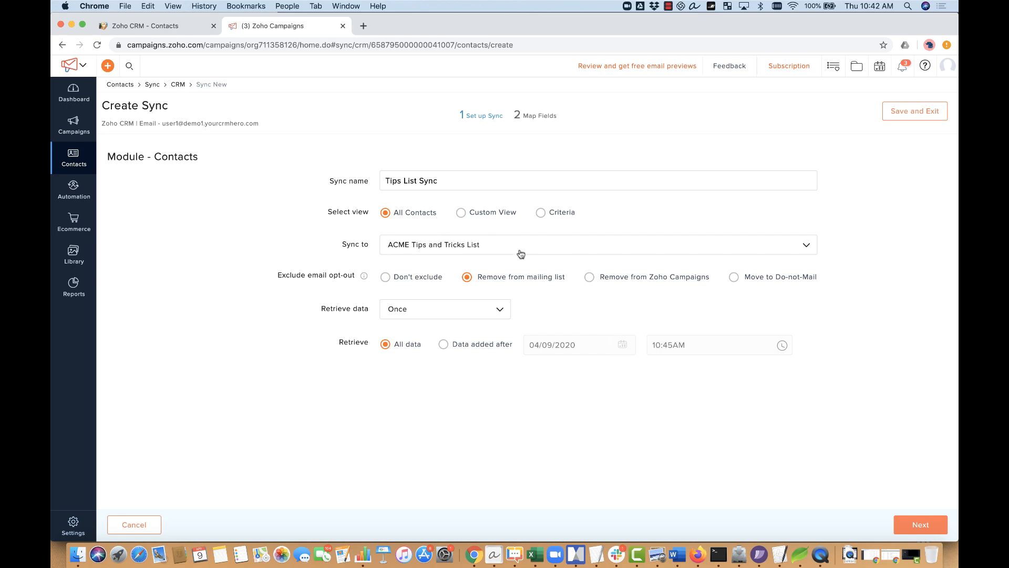
mouse_move(364, 279)
Step: In Zoho CRM, inspect Extra Contact's Email Opt Out field without changing it
click(182, 29)
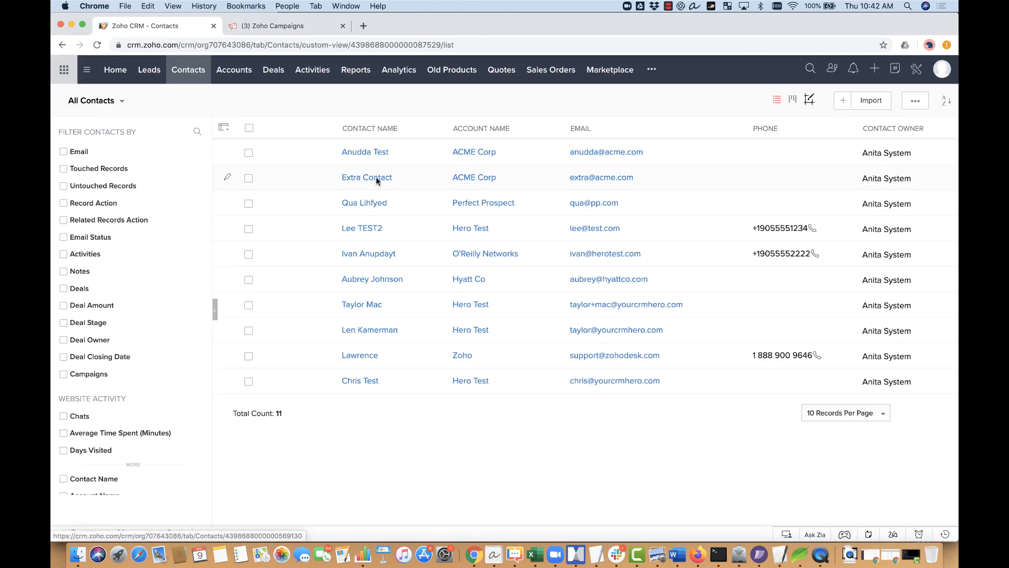
click(377, 178)
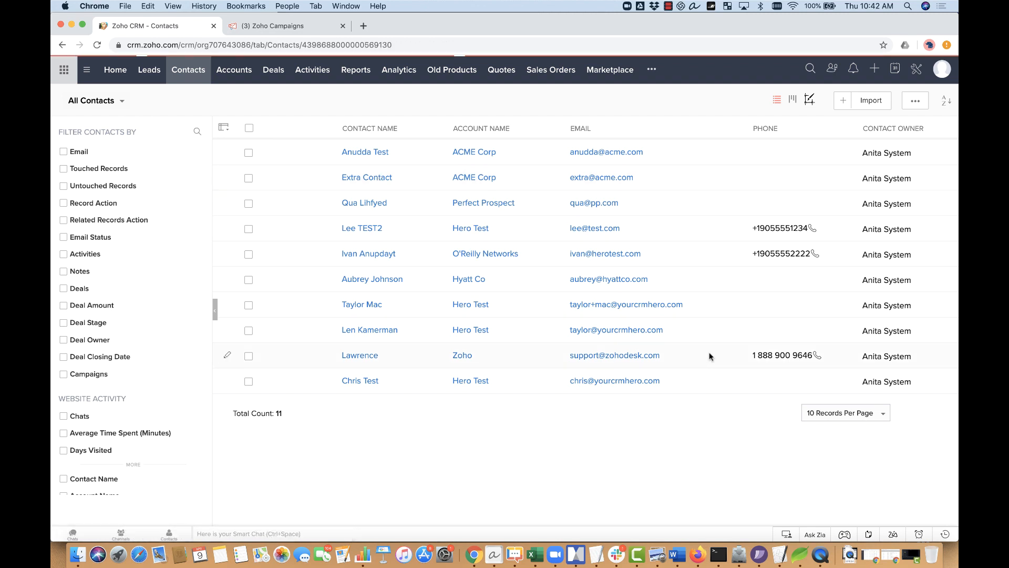
scroll(678, 394, down, 3)
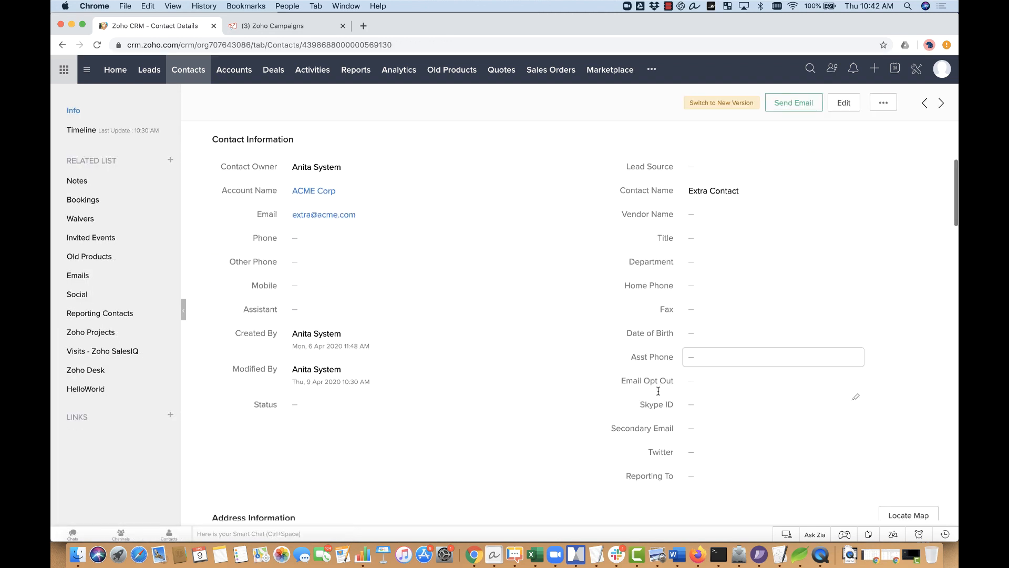
scroll(657, 391, down, 1)
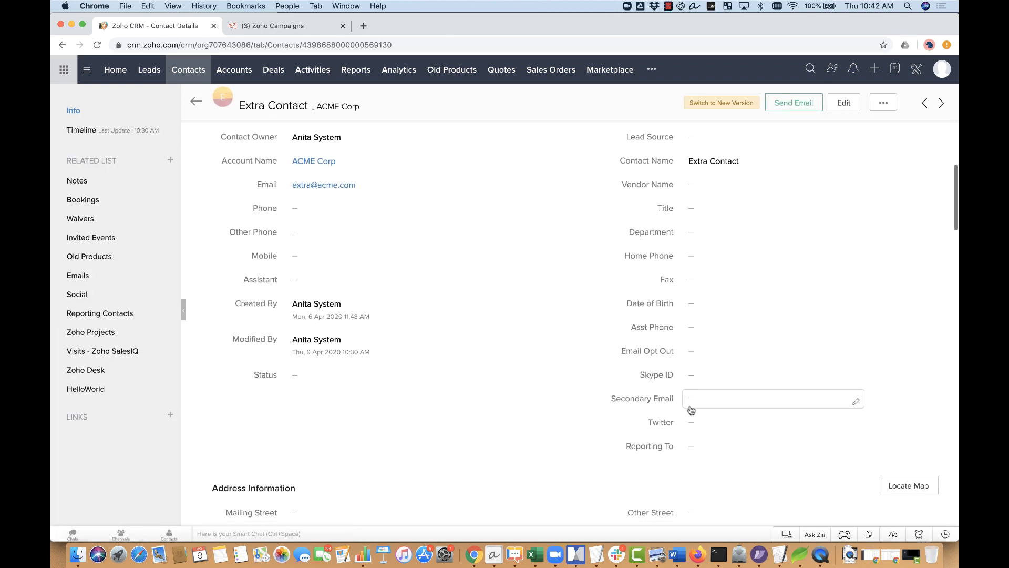
click(717, 351)
click(892, 351)
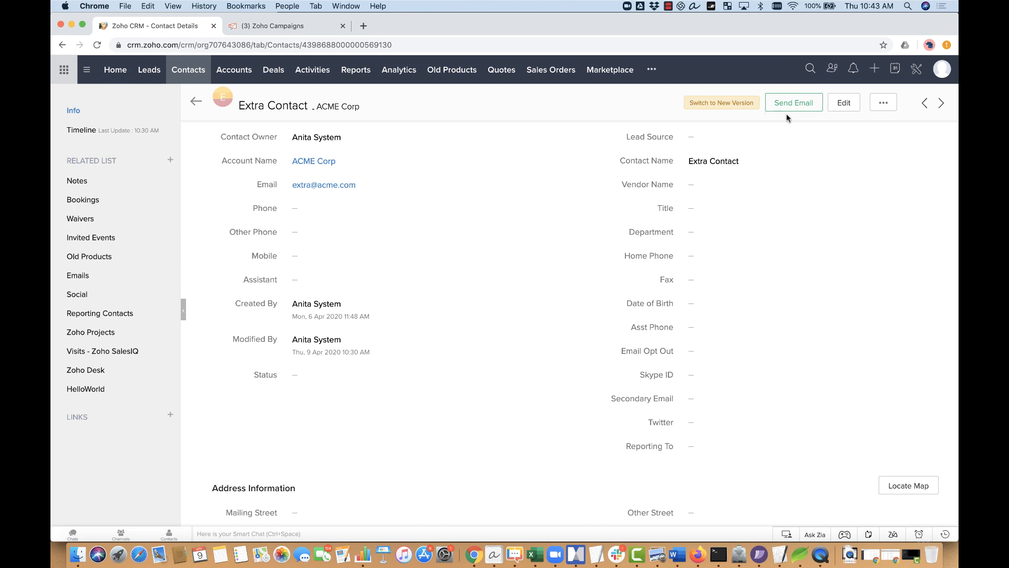
Step: Back in the Tips List Sync form, set email opt-outs to 'Move to Do-not-Mail'
click(314, 29)
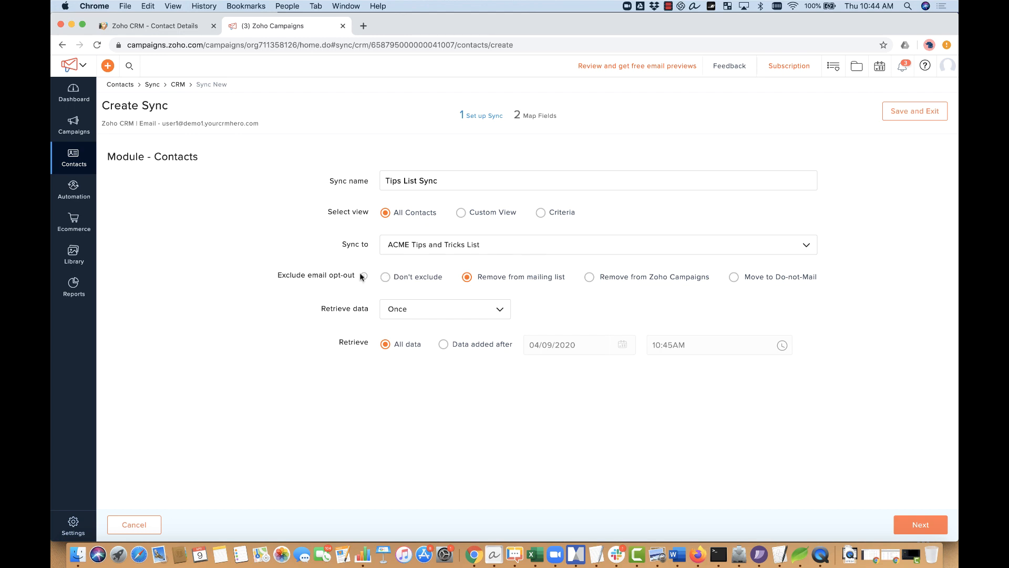
click(734, 277)
Step: Schedule the sync's data retrieval Daily at 07:00 AM
click(436, 311)
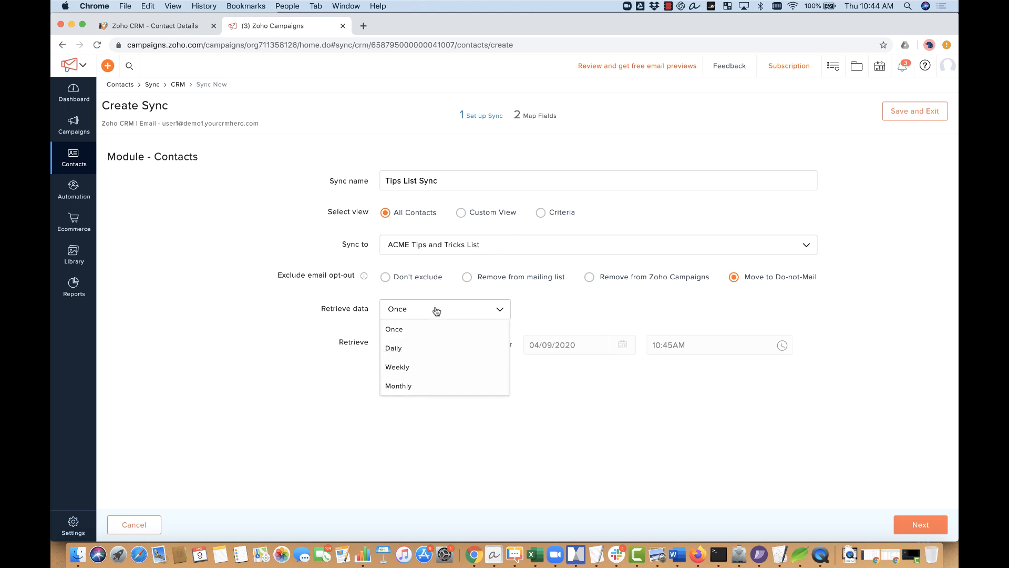
click(428, 350)
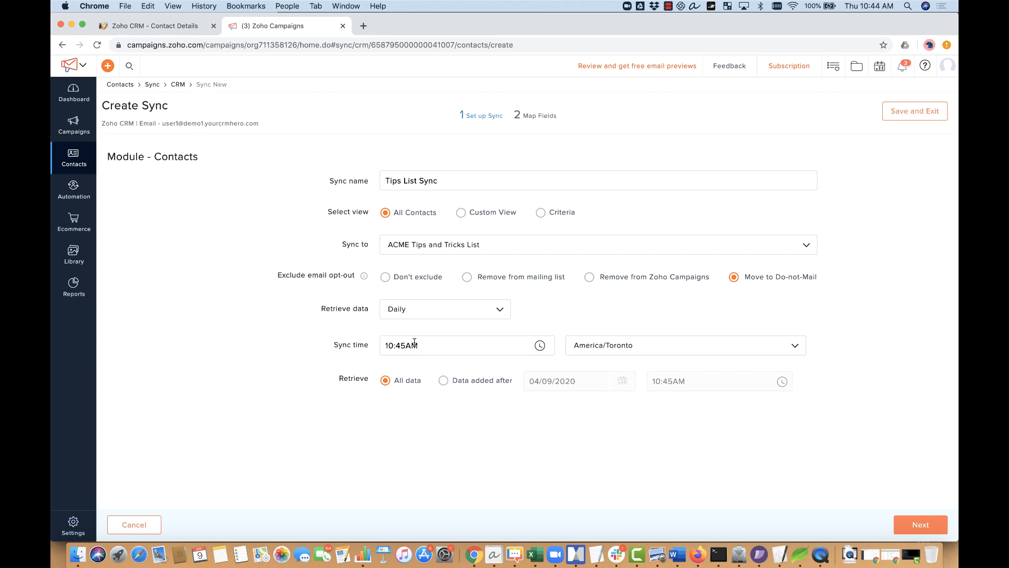
click(397, 344)
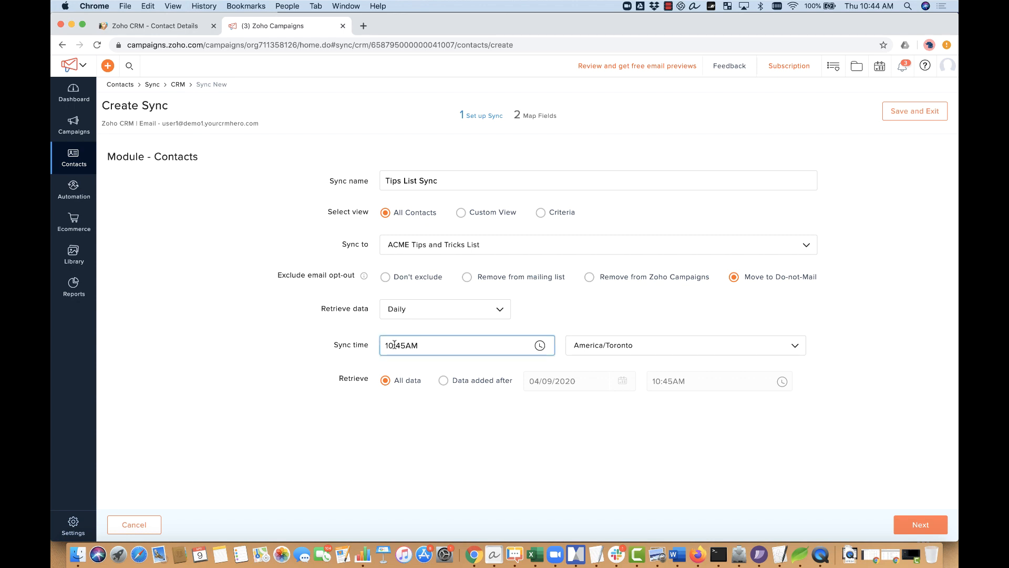
click(415, 370)
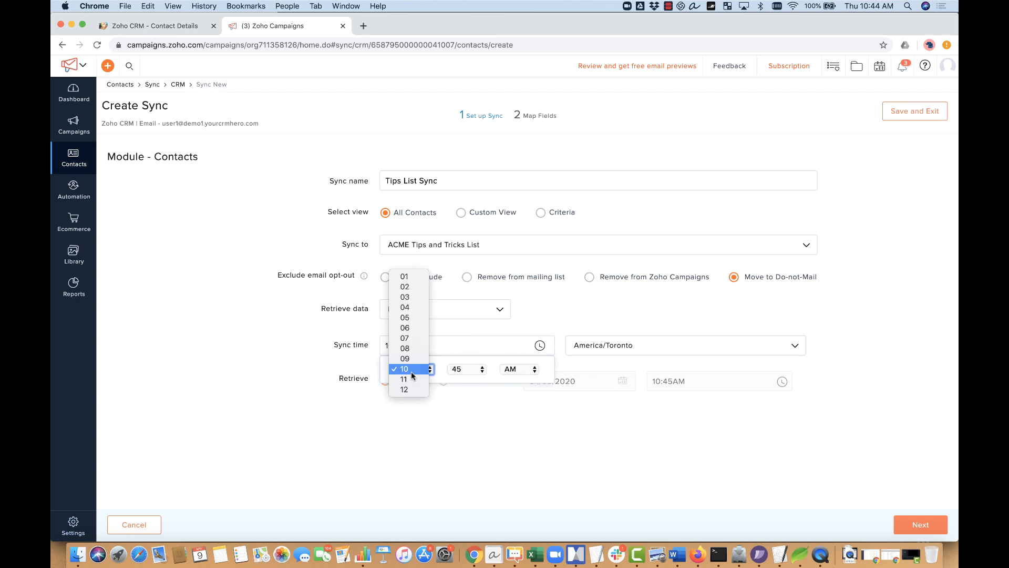
click(417, 338)
click(468, 370)
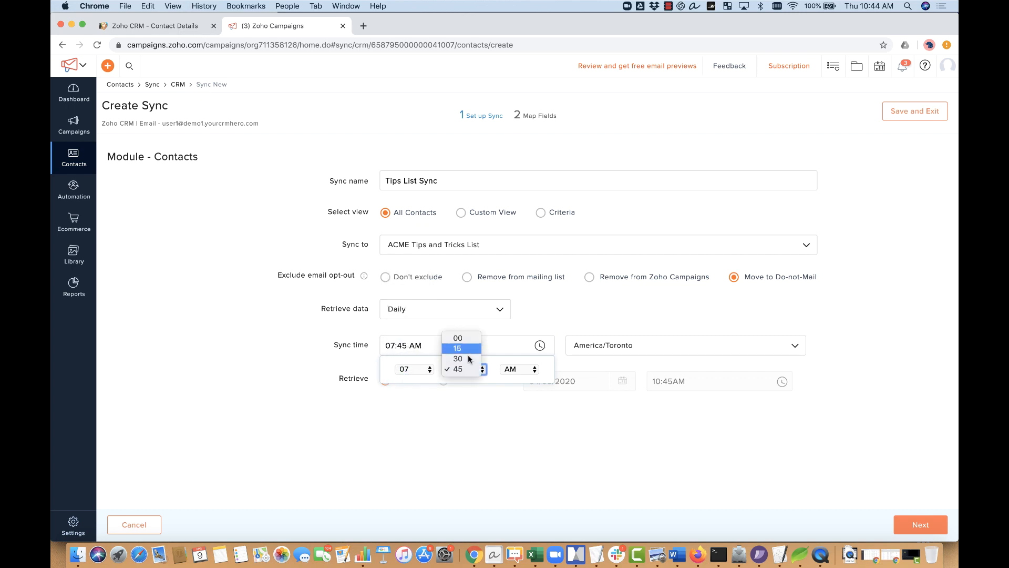
click(466, 337)
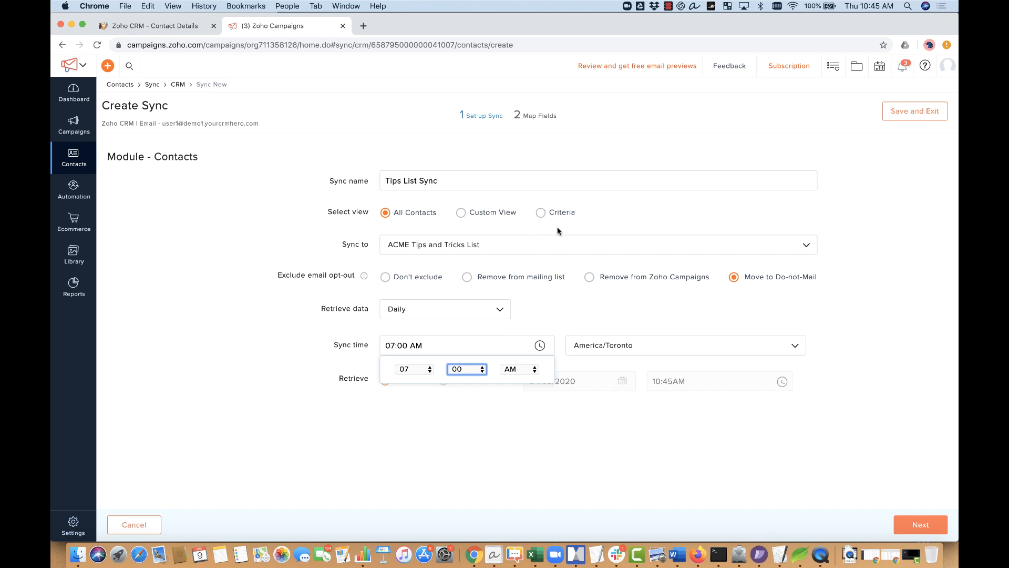
click(606, 227)
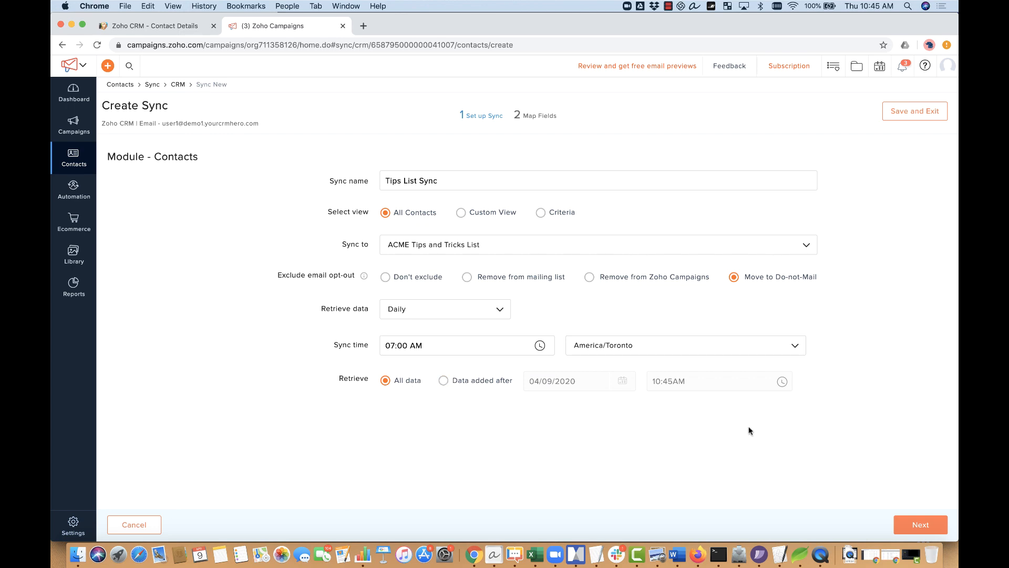
Step: Proceed to field mapping and add a CRM First Name to First Name mapping
click(917, 526)
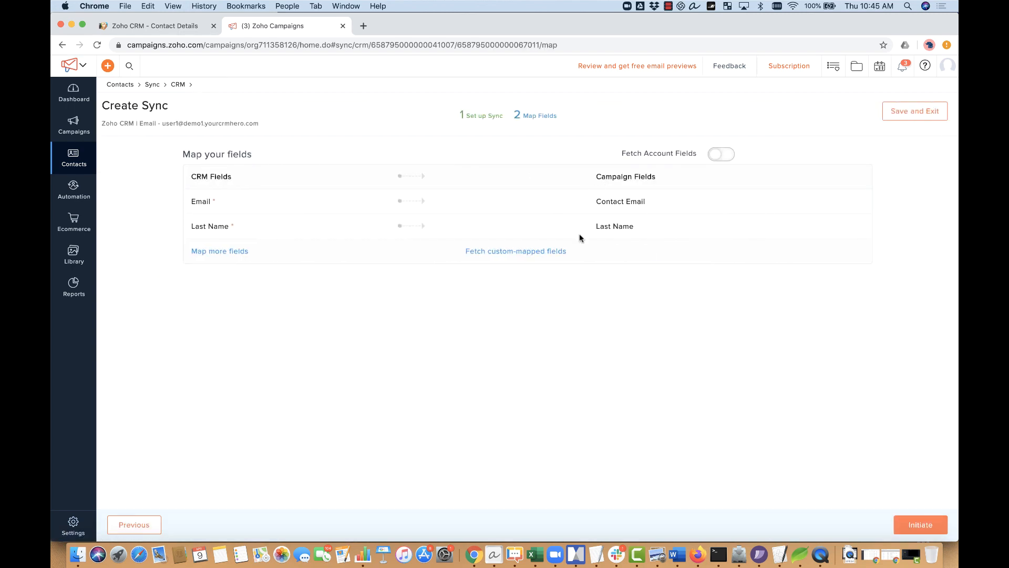
click(245, 252)
click(265, 293)
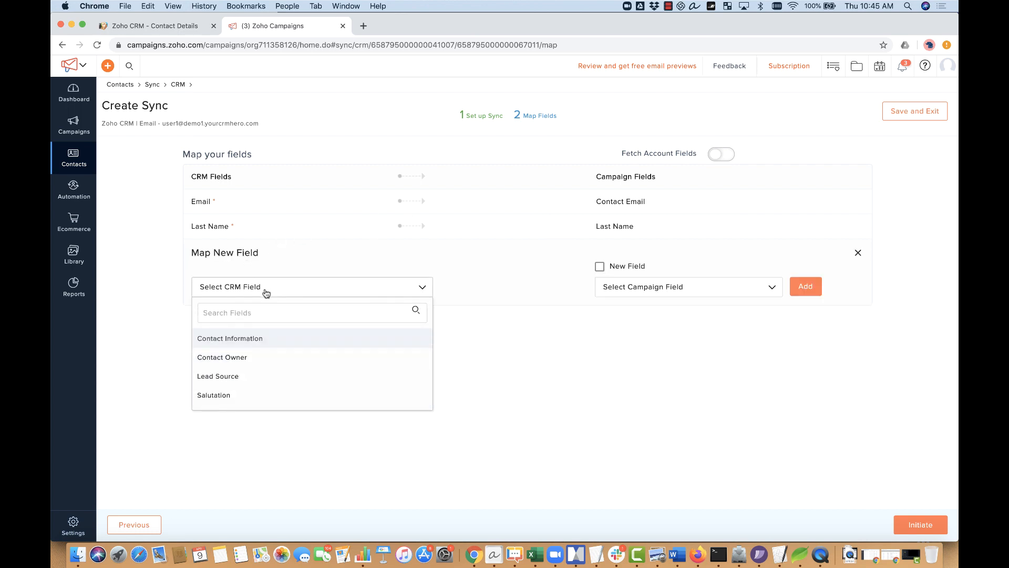
click(268, 314)
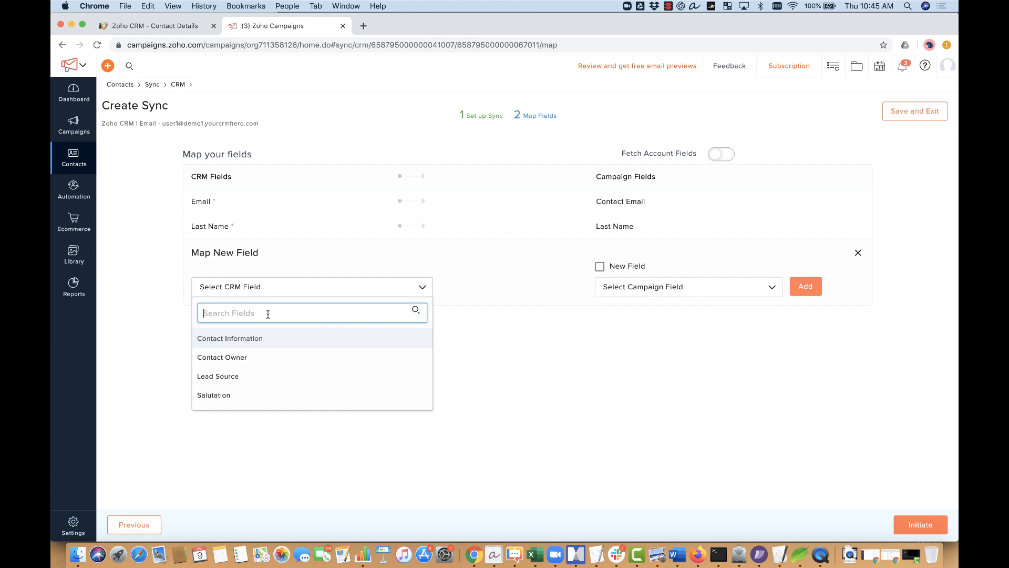
text(fir)
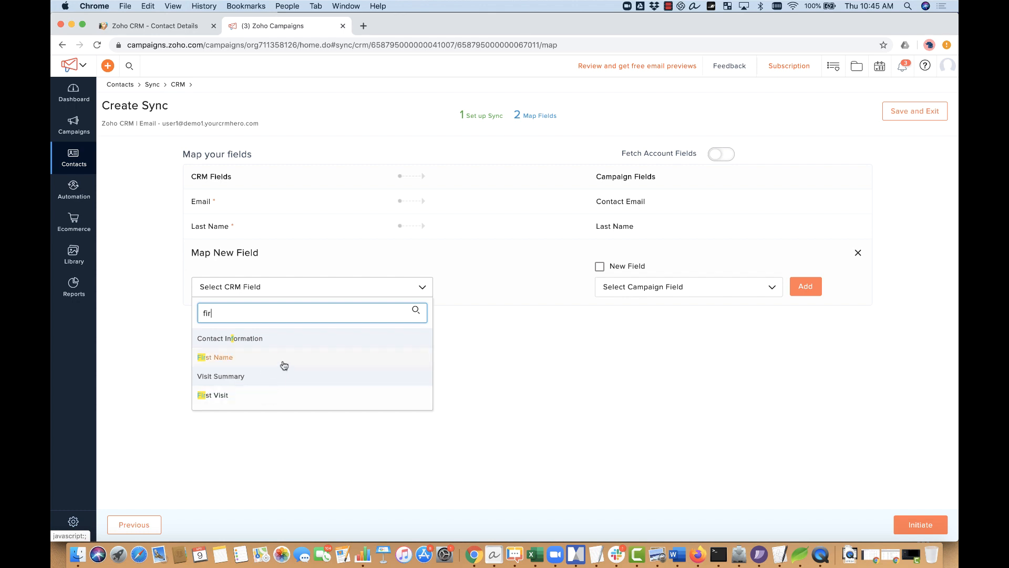
key(BackSpace)
key(BackSpace)
key(BackSpace)
scroll(289, 376, down, 1)
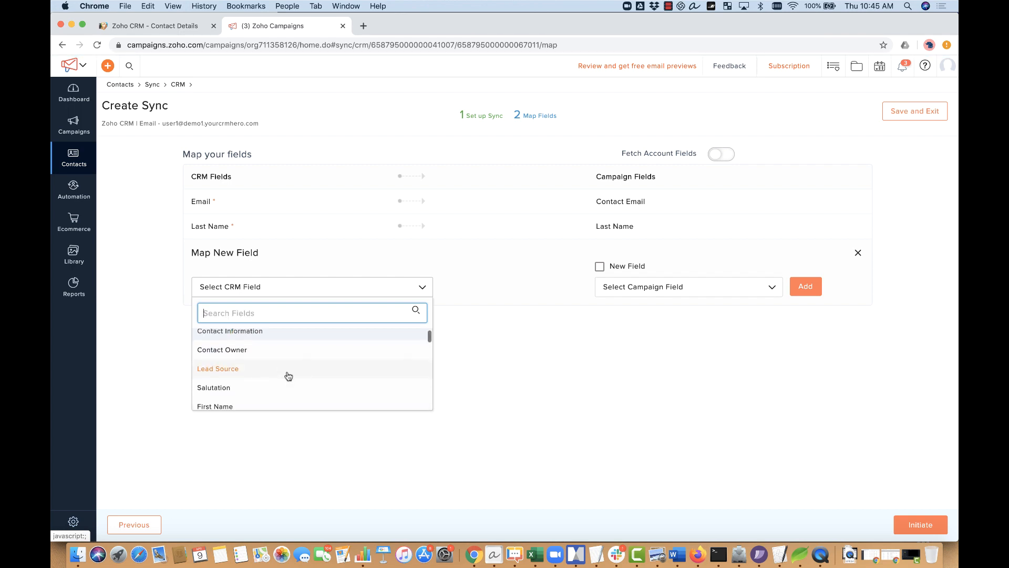
scroll(289, 375, down, 10)
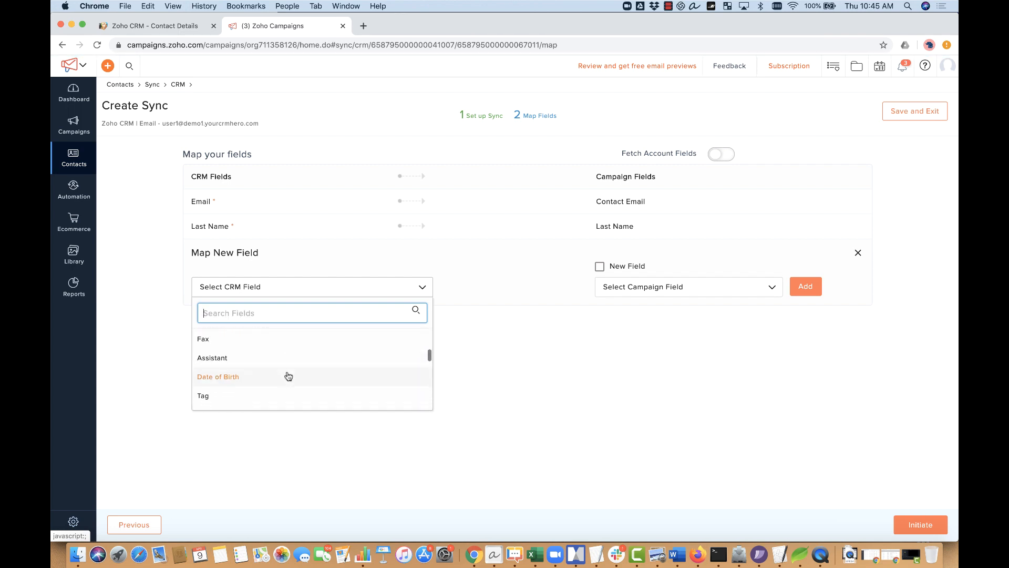
scroll(288, 375, down, 10)
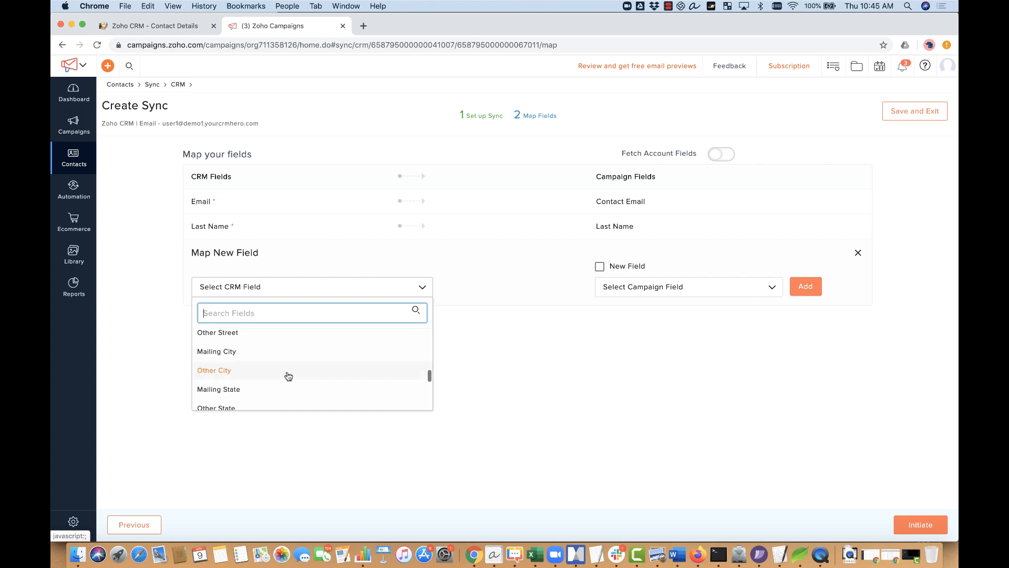
scroll(288, 376, down, 4)
text(fir)
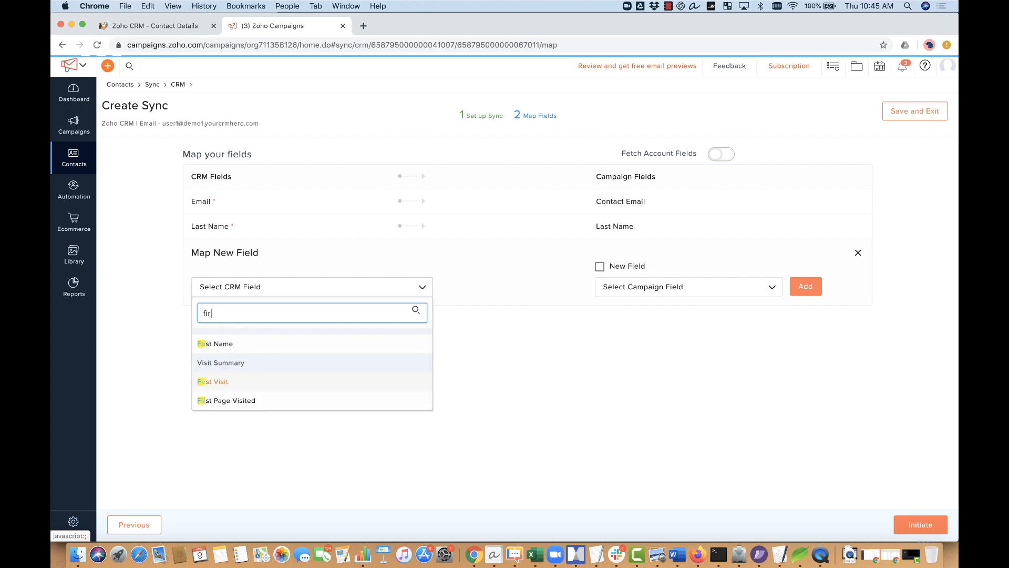
click(286, 345)
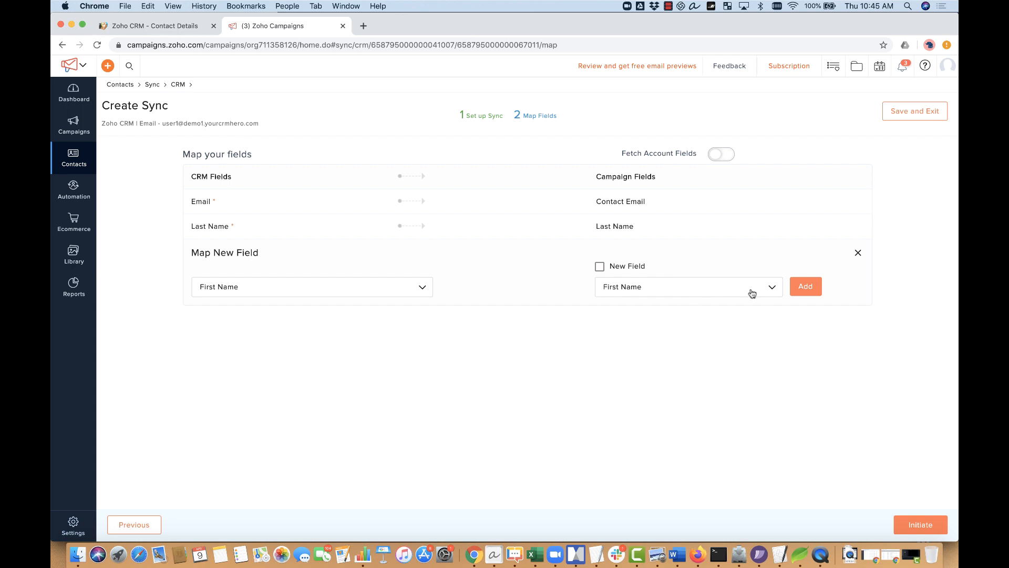
click(815, 286)
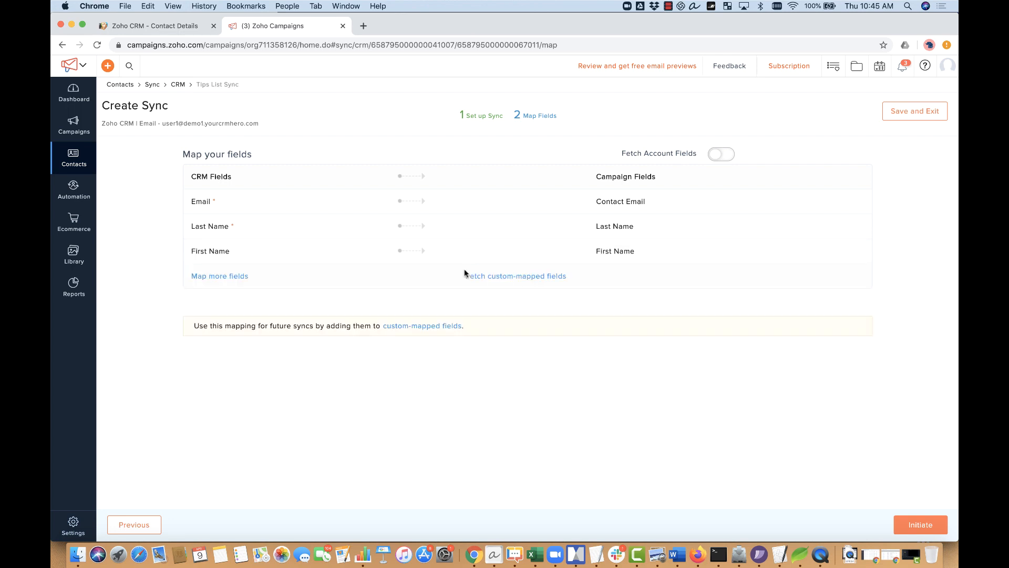
Step: Turn on Fetch Account Fields so account fields can be mapped
click(234, 278)
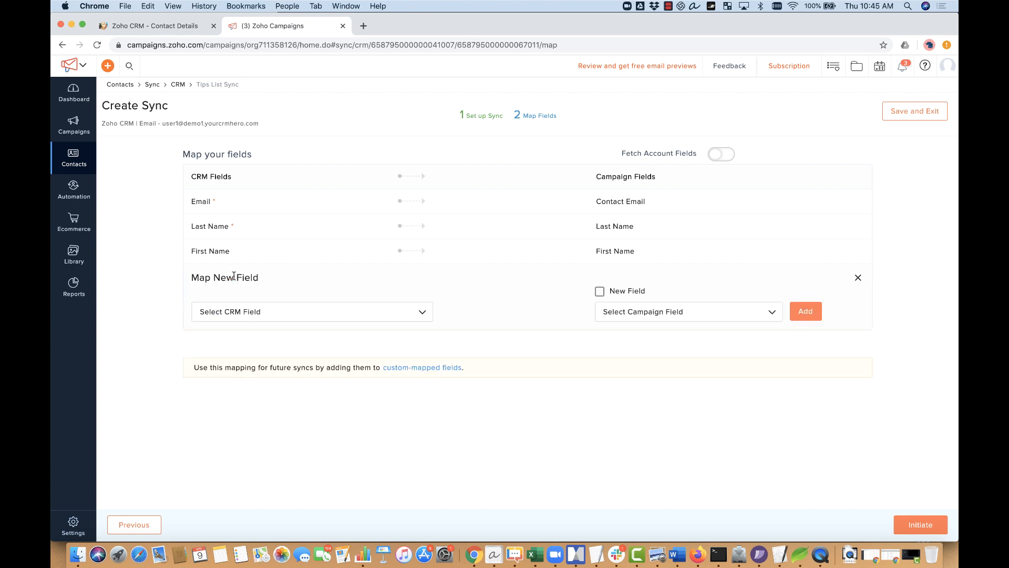
click(254, 310)
click(263, 204)
text(acc)
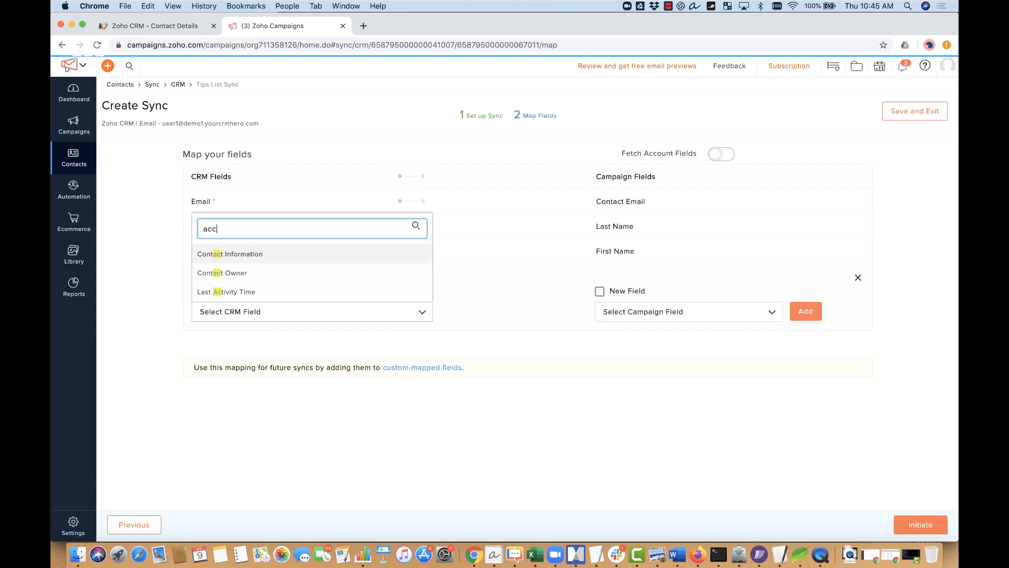
key(BackSpace)
key(BackSpace)
key(BackSpace)
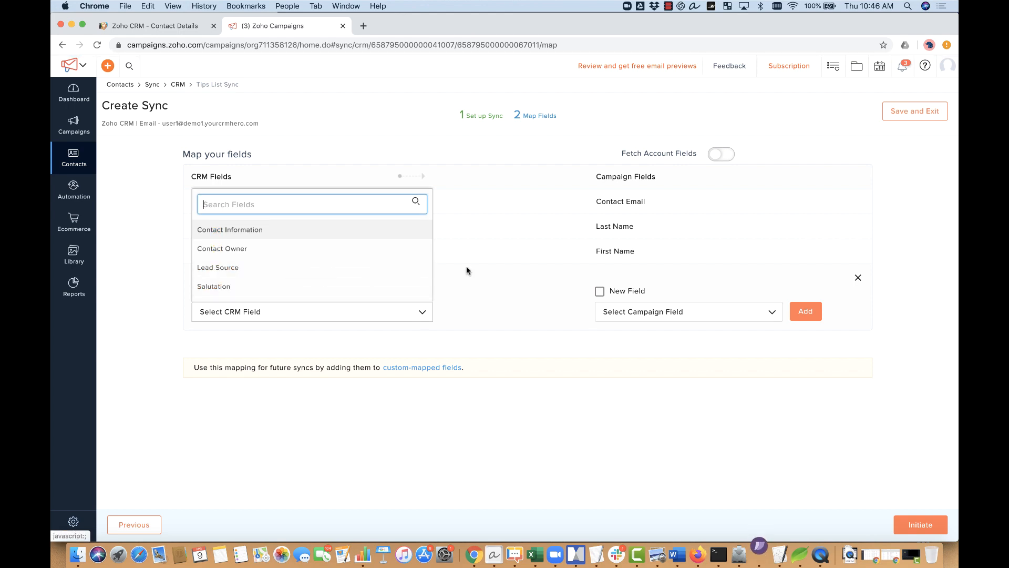
click(559, 340)
click(720, 154)
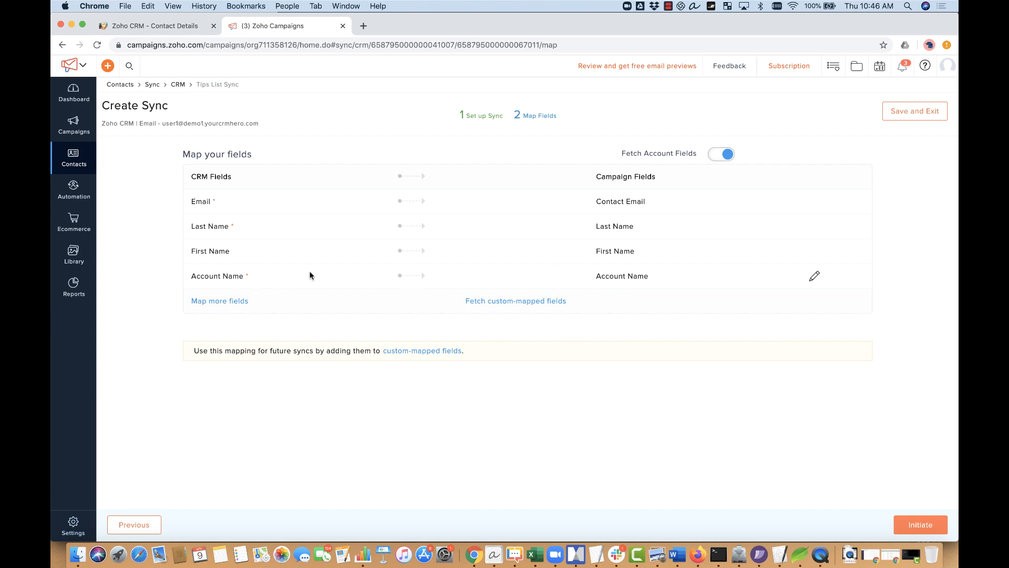
Step: Add a mapping for the CRM Industry field
click(234, 301)
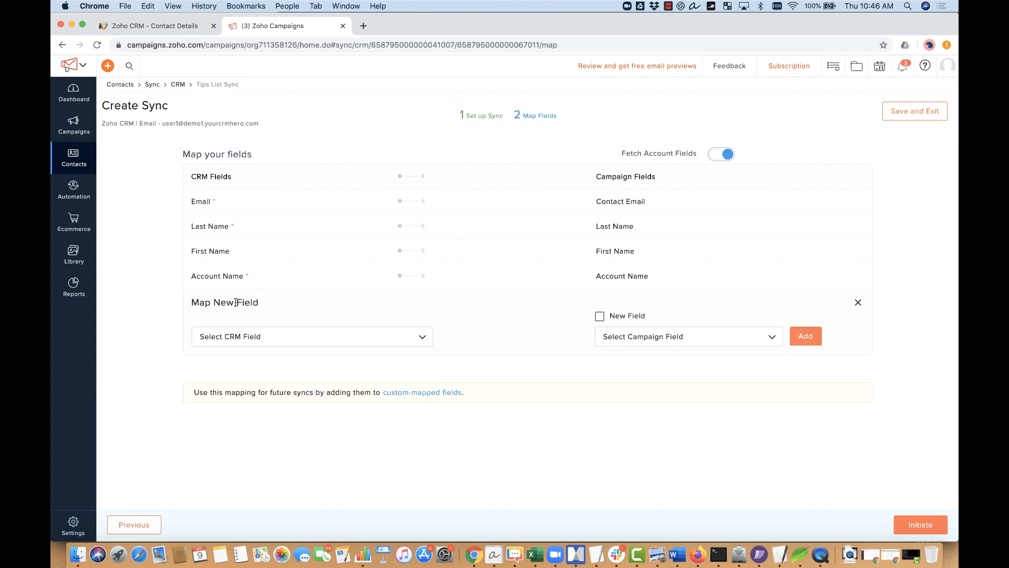
click(289, 338)
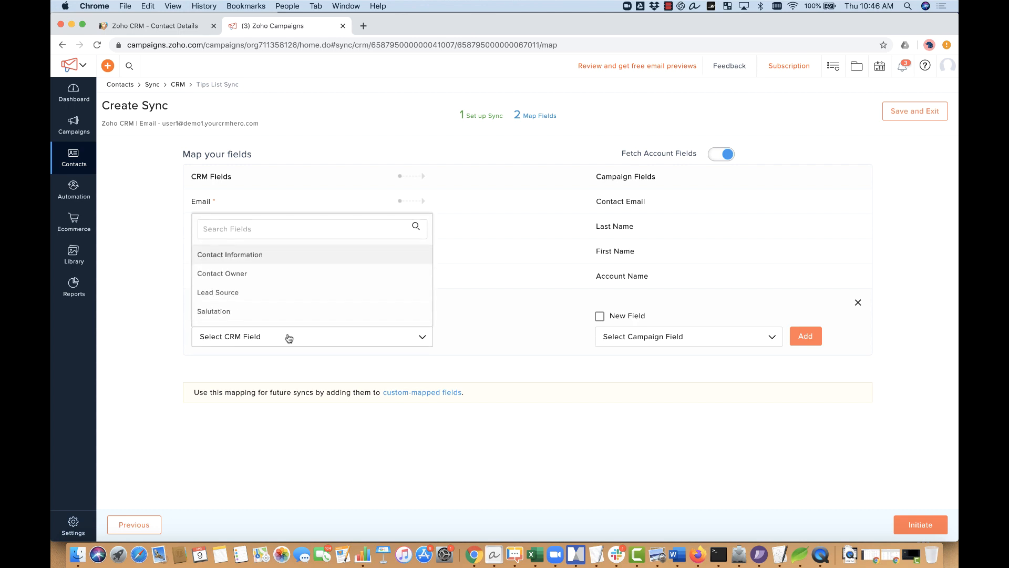
click(277, 231)
text(indus)
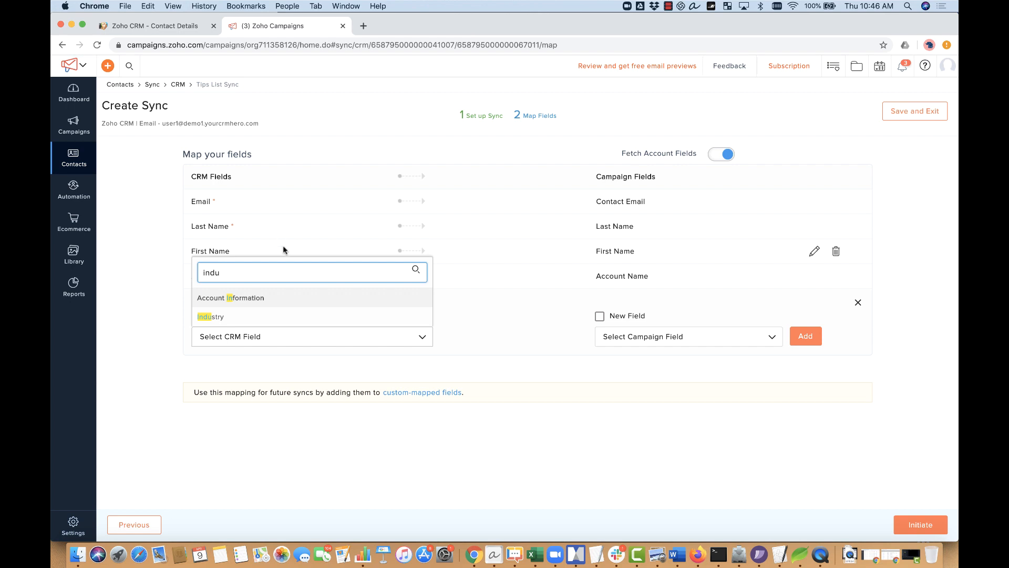
click(282, 315)
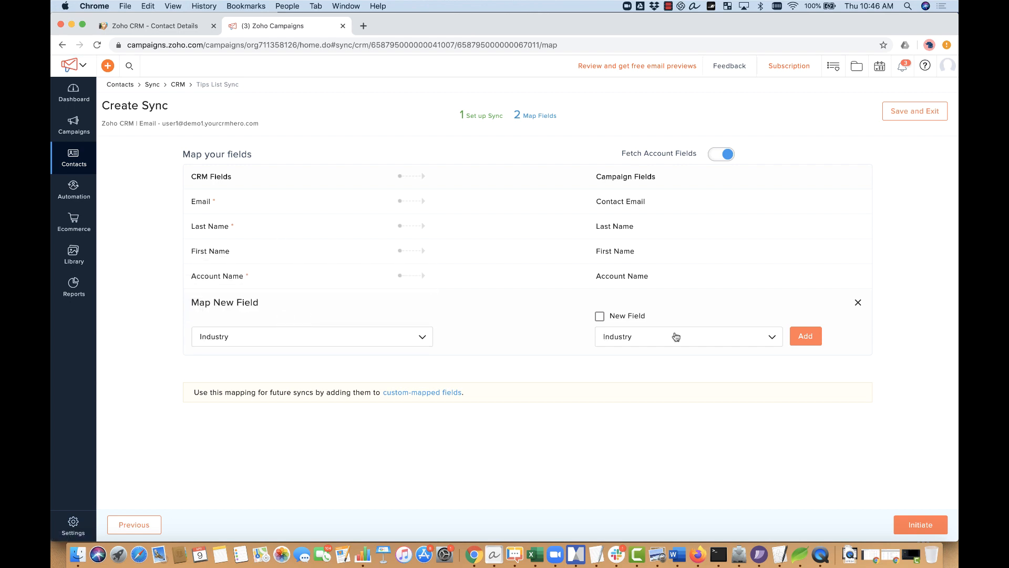
click(361, 341)
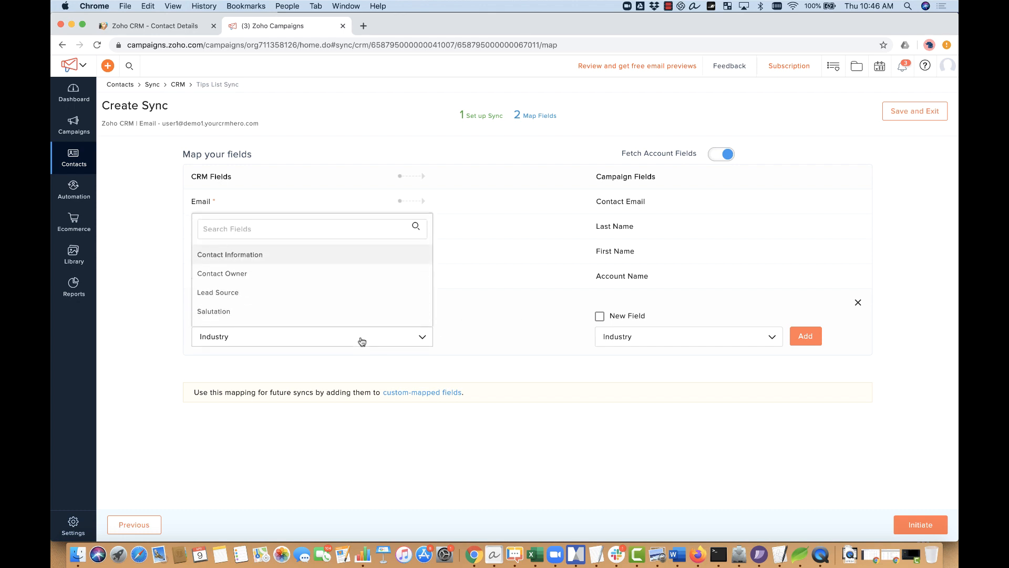
click(362, 341)
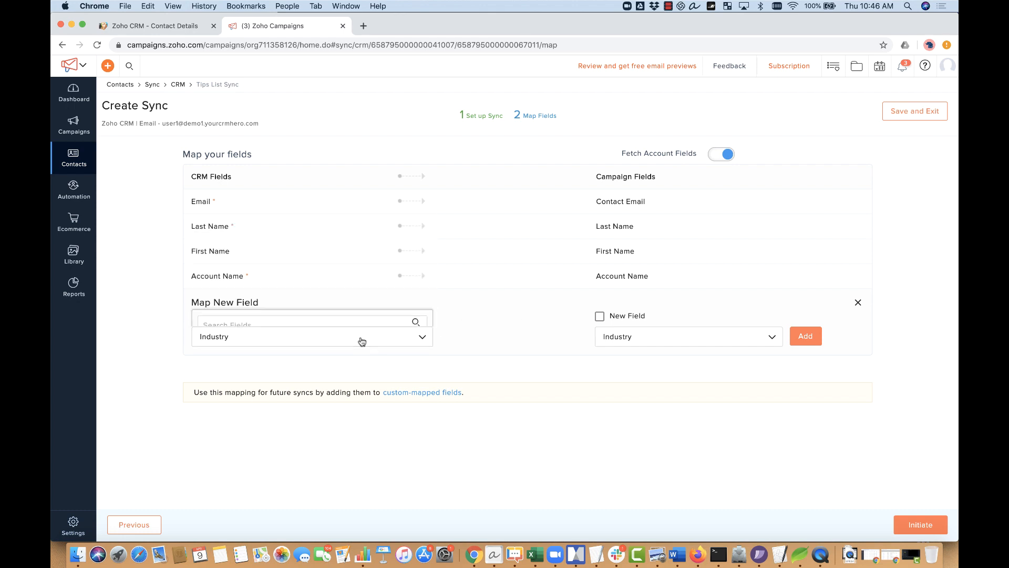
click(804, 342)
Step: Map CRM Ticker Symbol to a new campaign field and add it
click(232, 327)
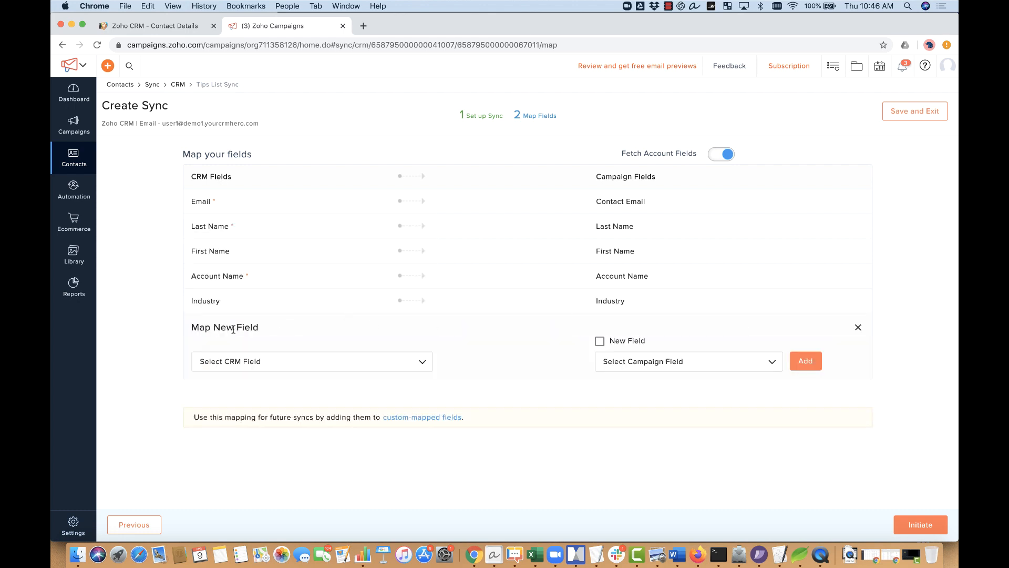
click(292, 367)
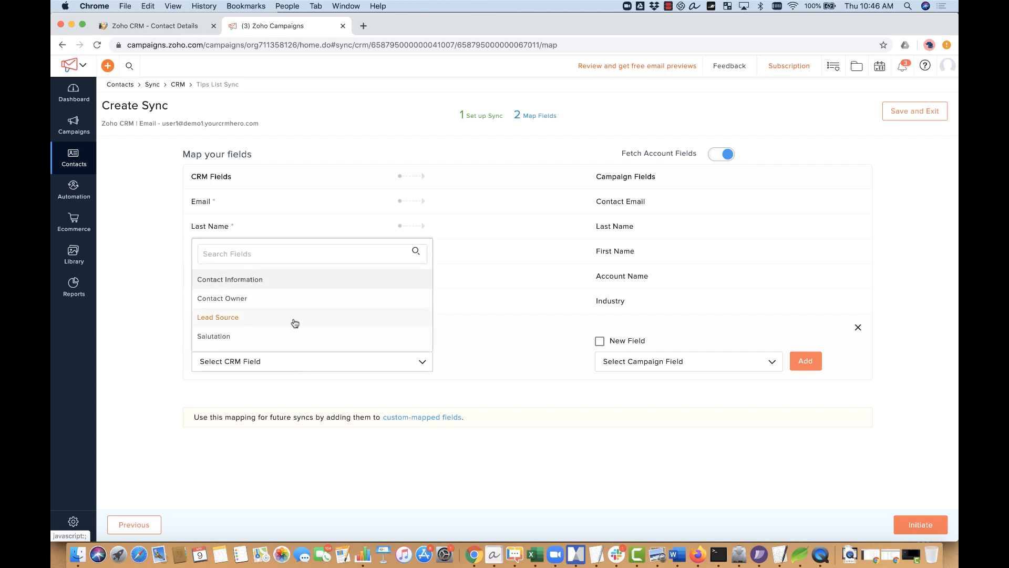
scroll(293, 322, down, 5)
scroll(293, 320, down, 5)
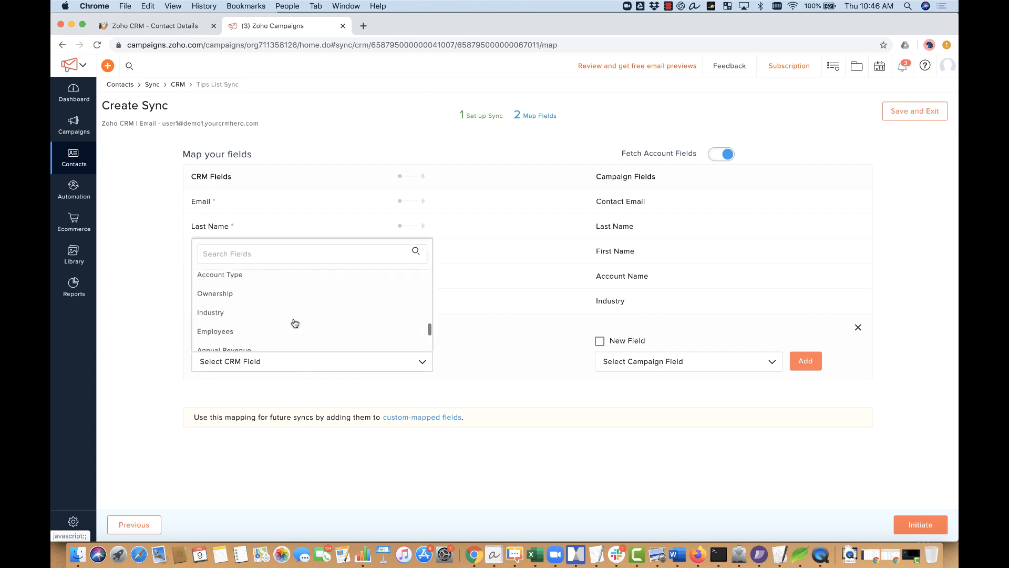
click(273, 314)
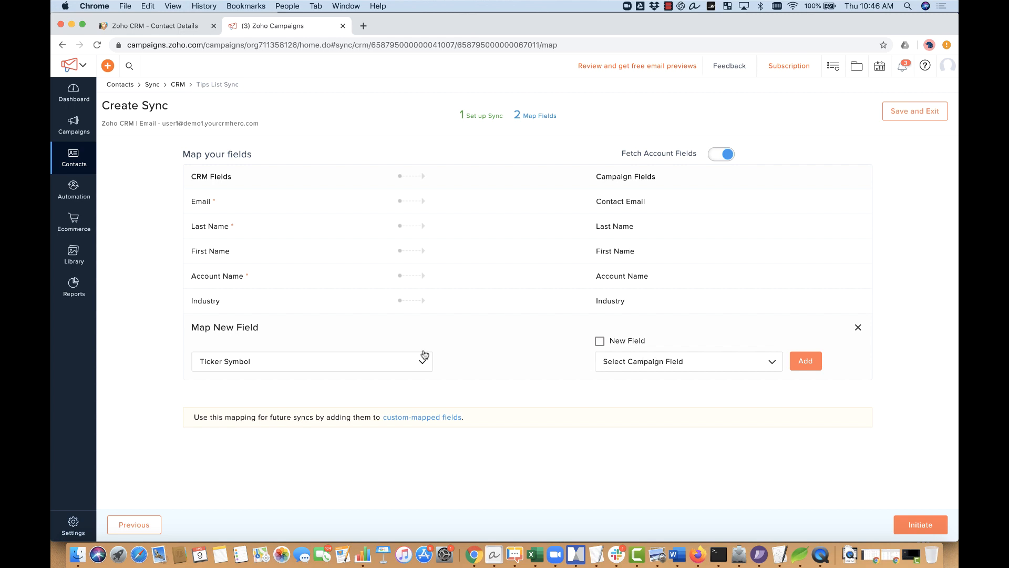
click(599, 343)
click(806, 362)
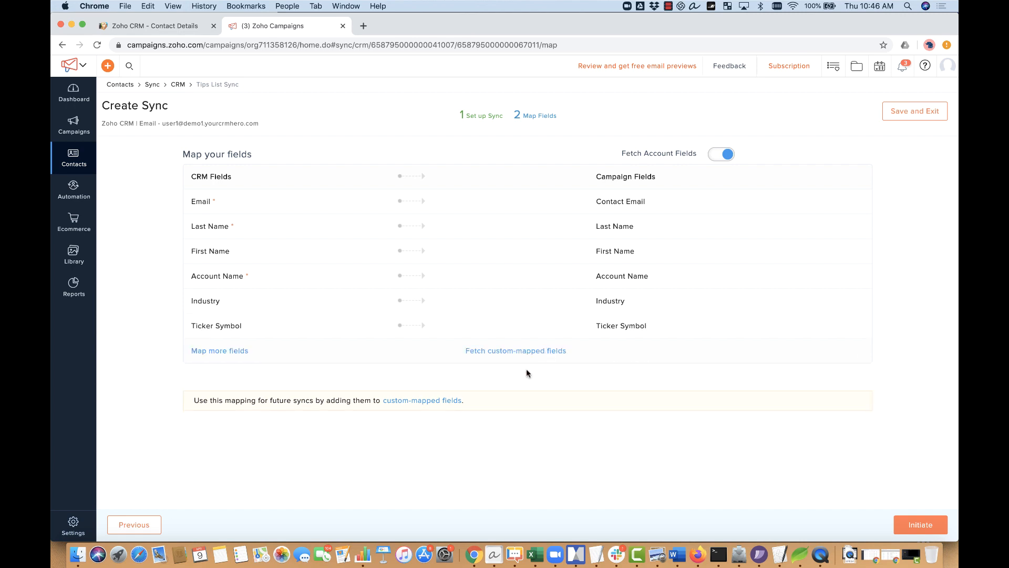
mouse_move(726, 249)
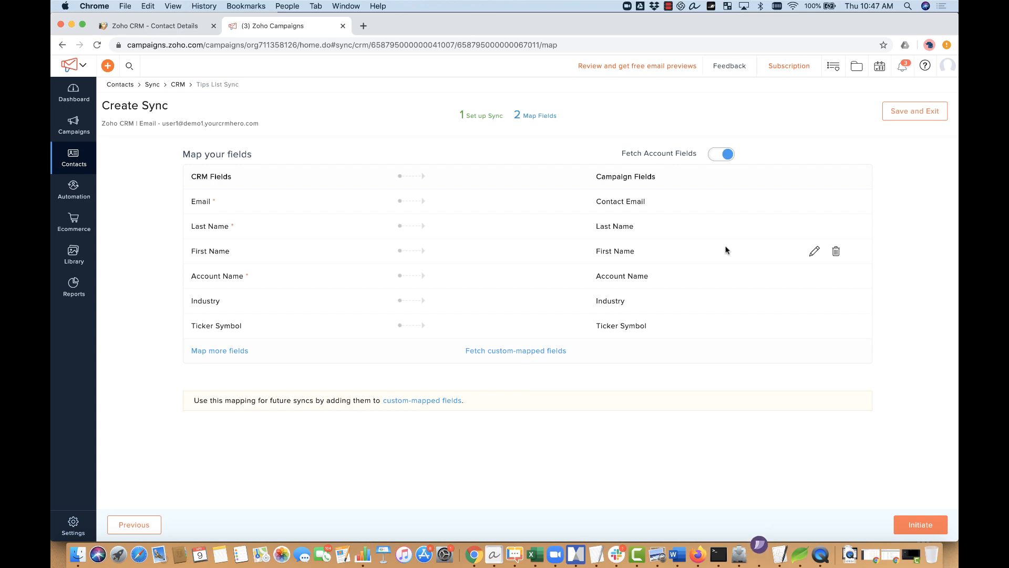
Step: Start the Tips List Sync with these mappings, then go to the Campaigns Dashboard
click(911, 526)
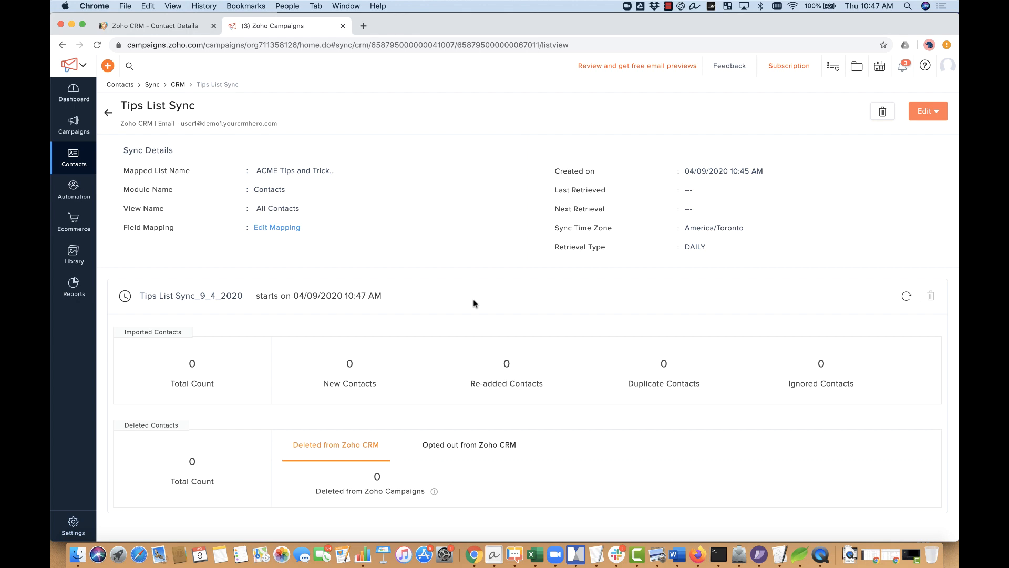
scroll(473, 302, down, 1)
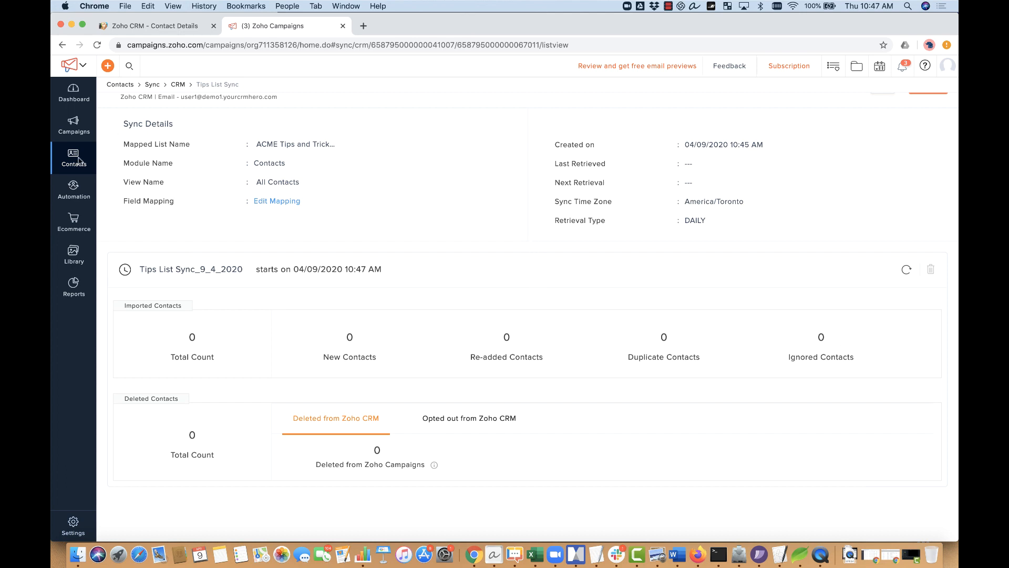
mouse_move(79, 159)
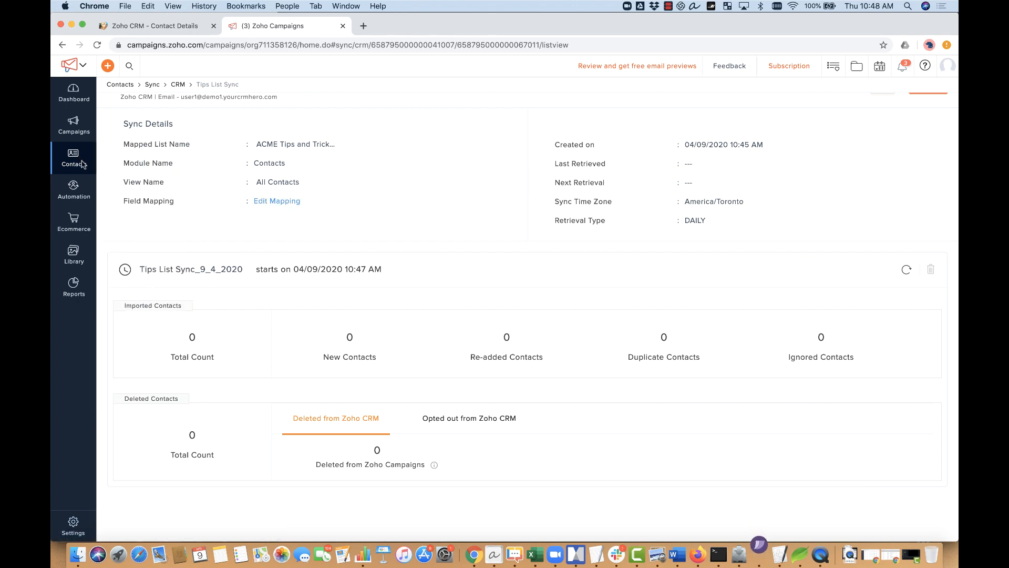
click(77, 95)
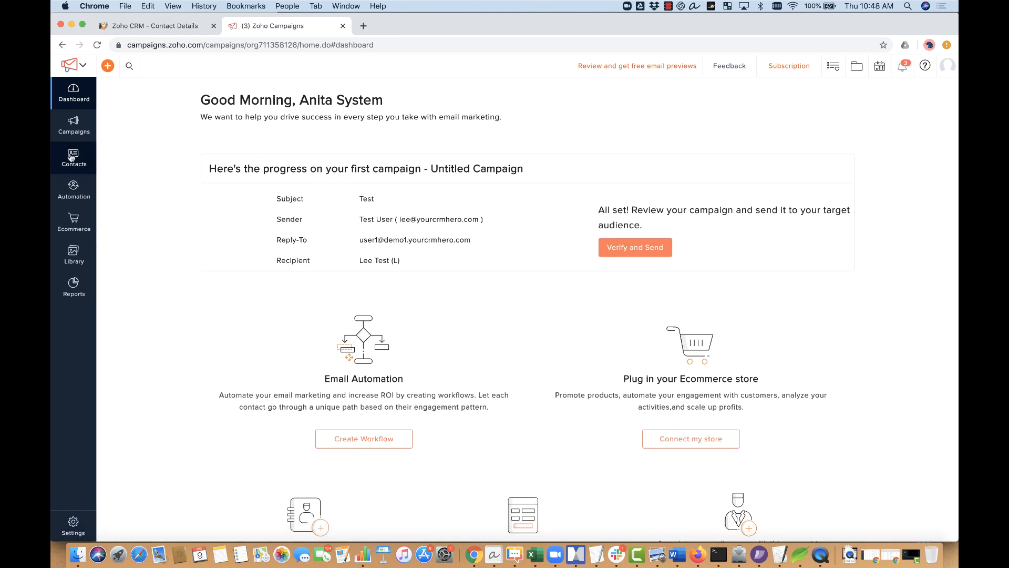
Step: Open the ACME Tips and Tricks List from Manage Lists to check it
mouse_move(71, 157)
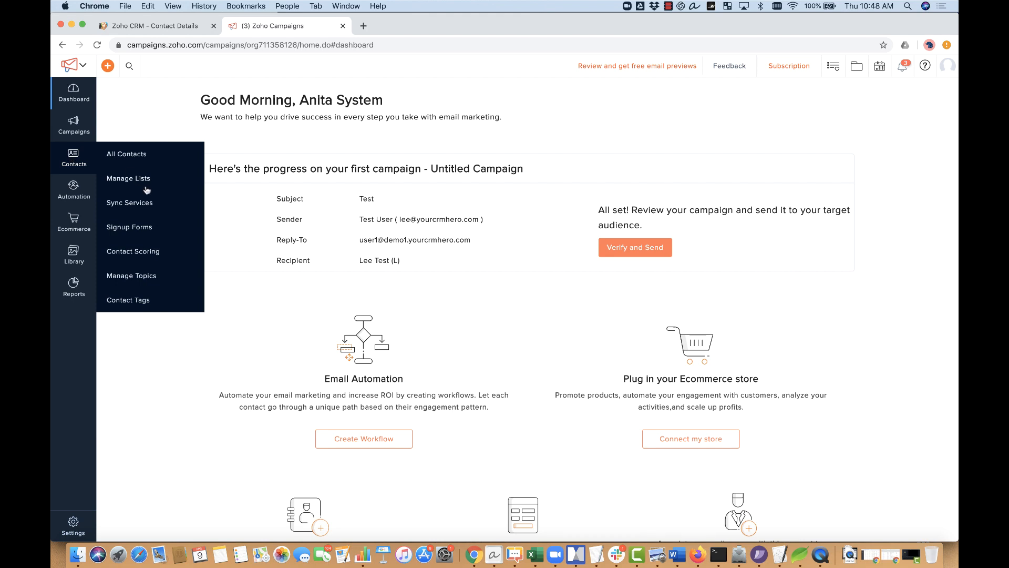
click(162, 181)
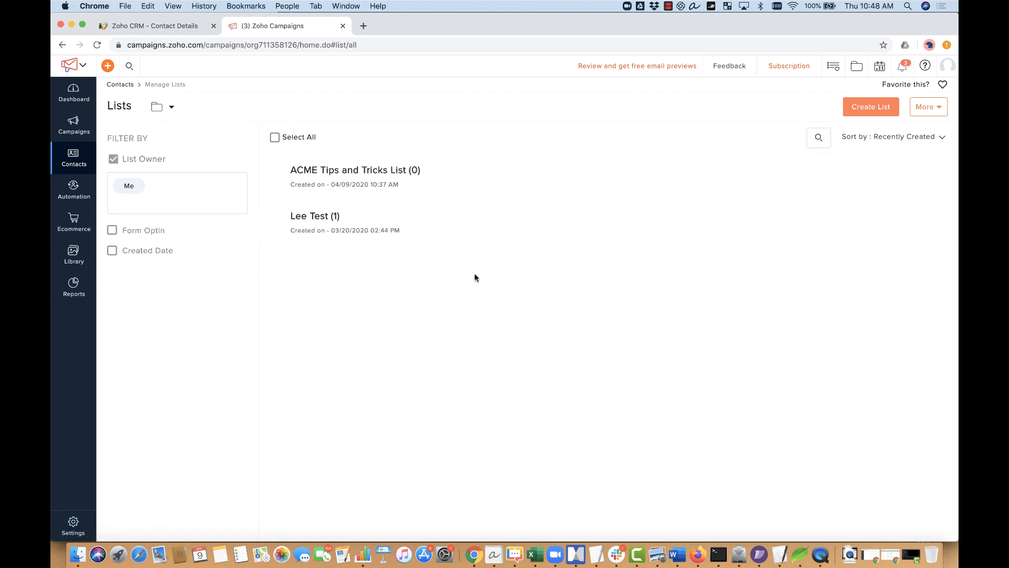
click(410, 169)
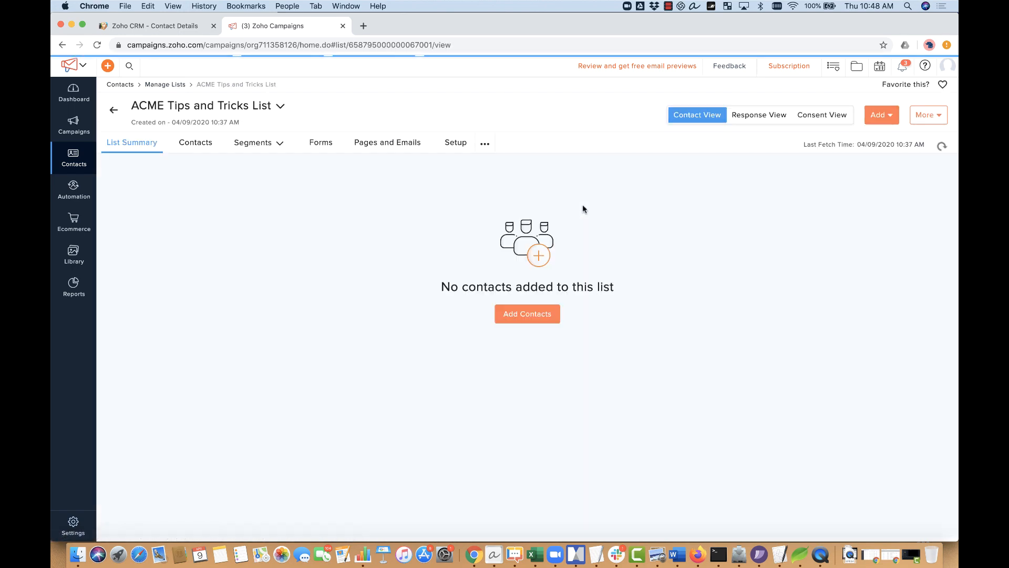
Step: View the Tips List Sync details under Sync Services > Active Syncs
mouse_move(78, 162)
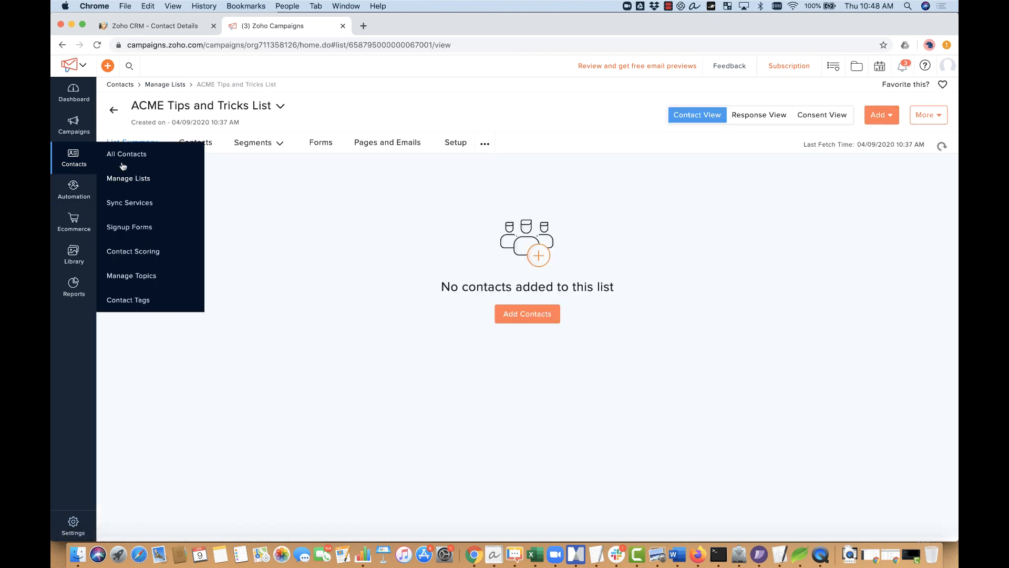
click(164, 206)
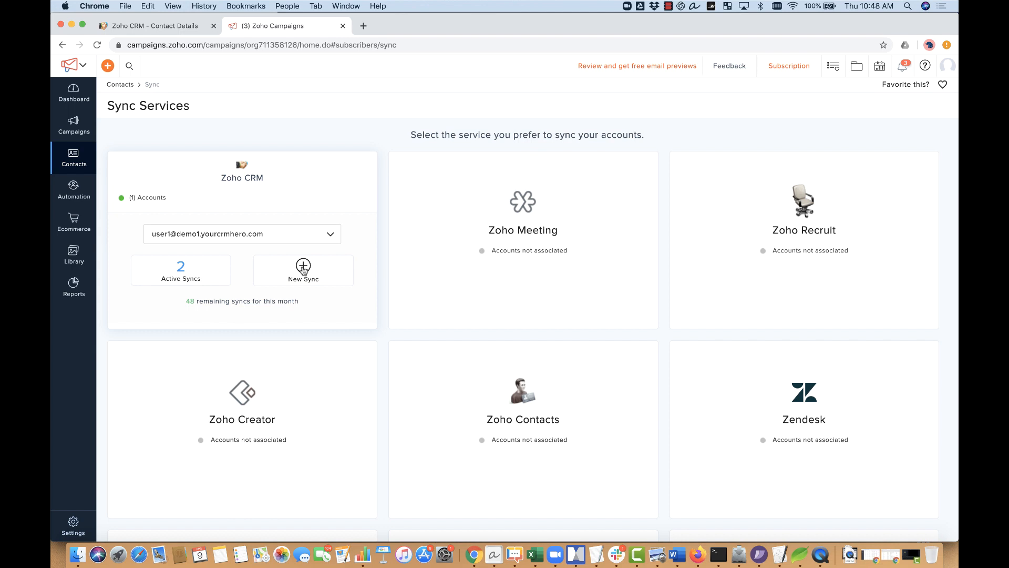
click(181, 269)
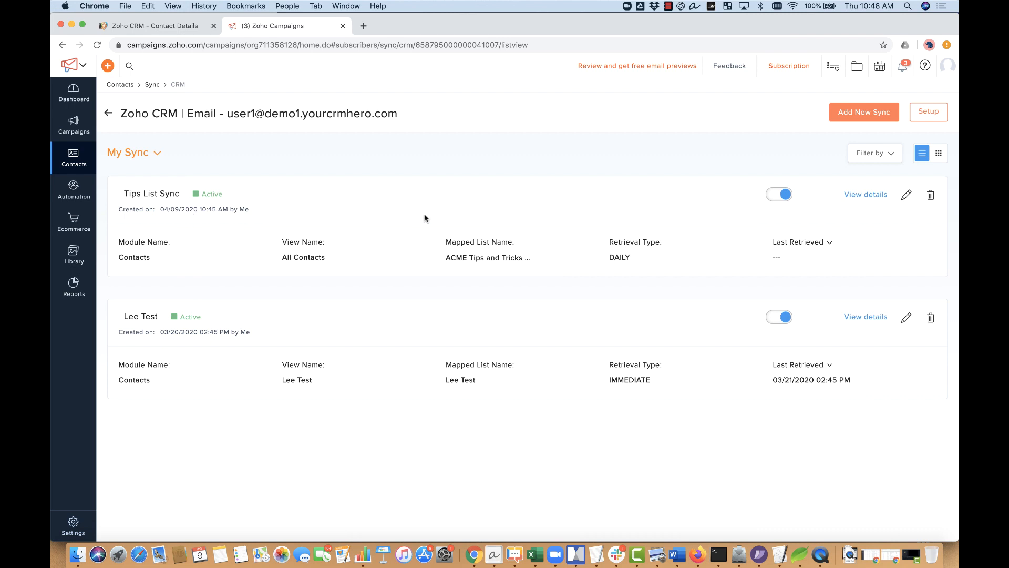
click(867, 198)
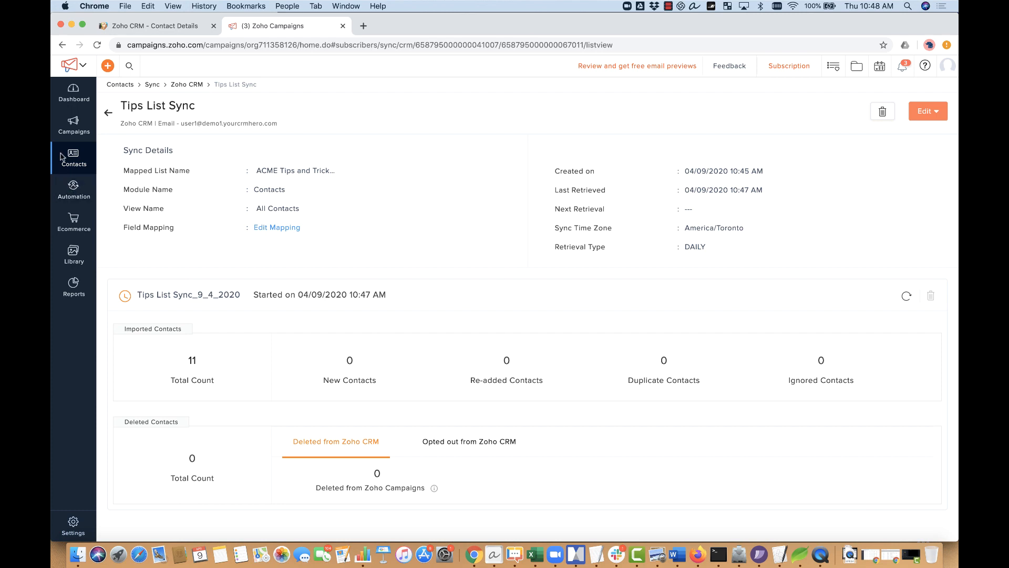
Step: Open the ACME Tips and Tricks List's contacts, which still show none
mouse_move(63, 157)
click(114, 154)
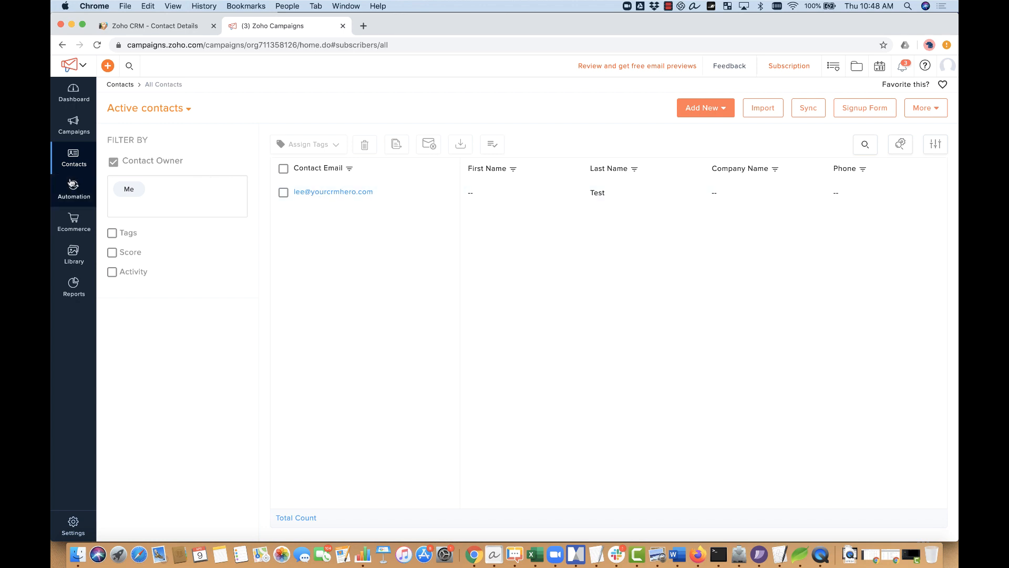
mouse_move(76, 160)
click(141, 176)
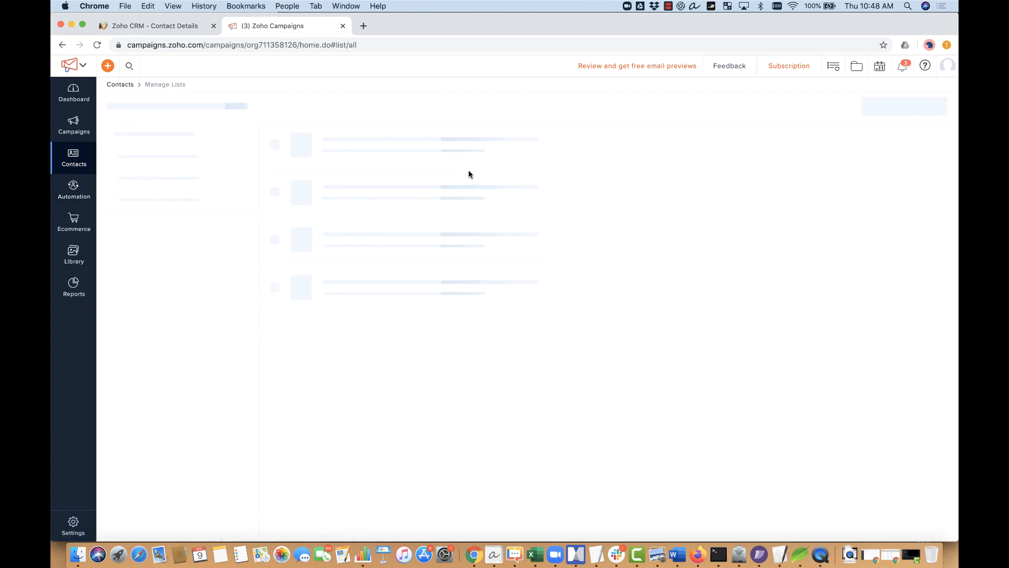
click(395, 172)
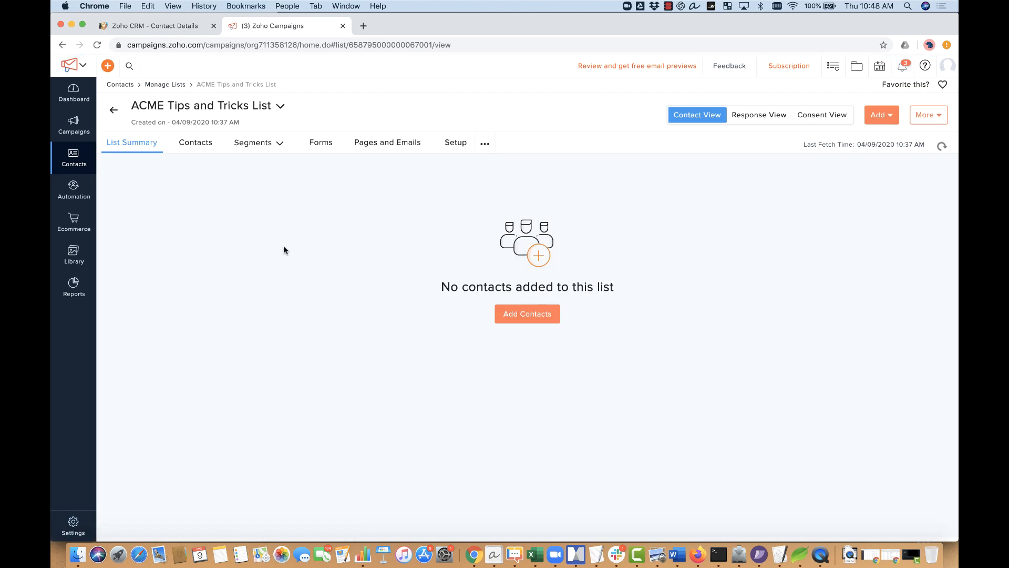
click(187, 141)
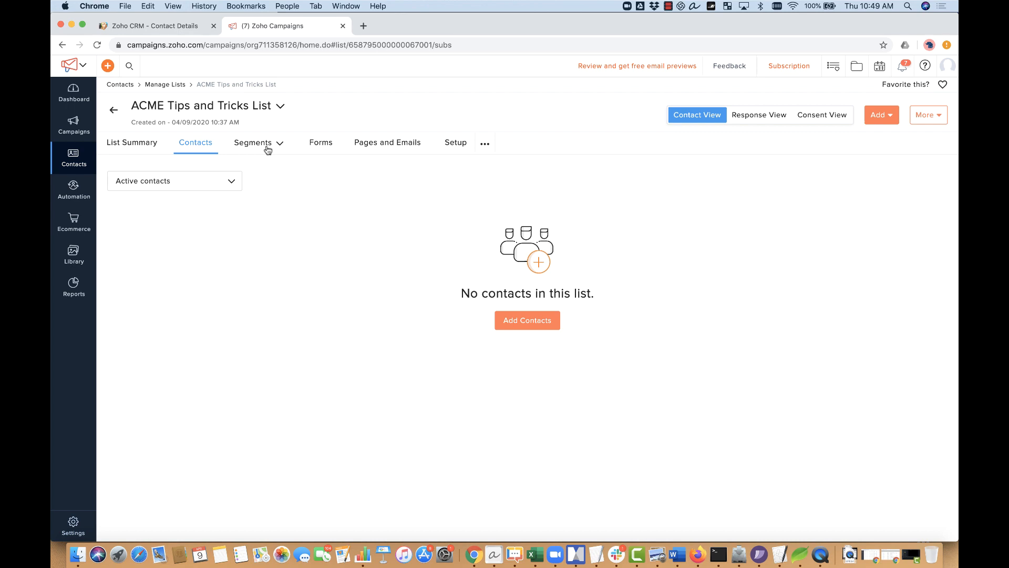
Step: Glance at the list's segment options, then bring up the CRM Extra Contact record
click(268, 150)
click(343, 231)
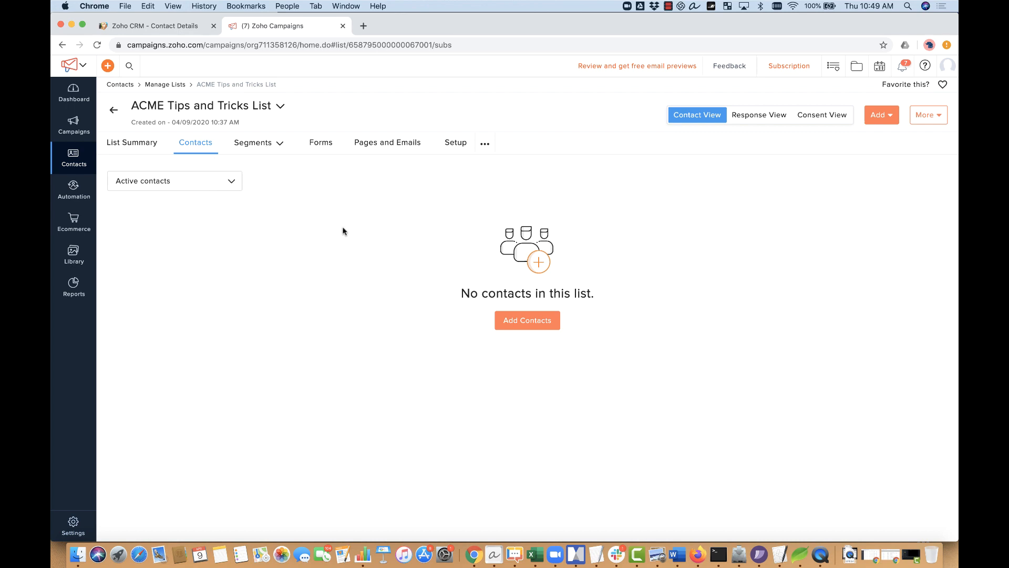
click(183, 28)
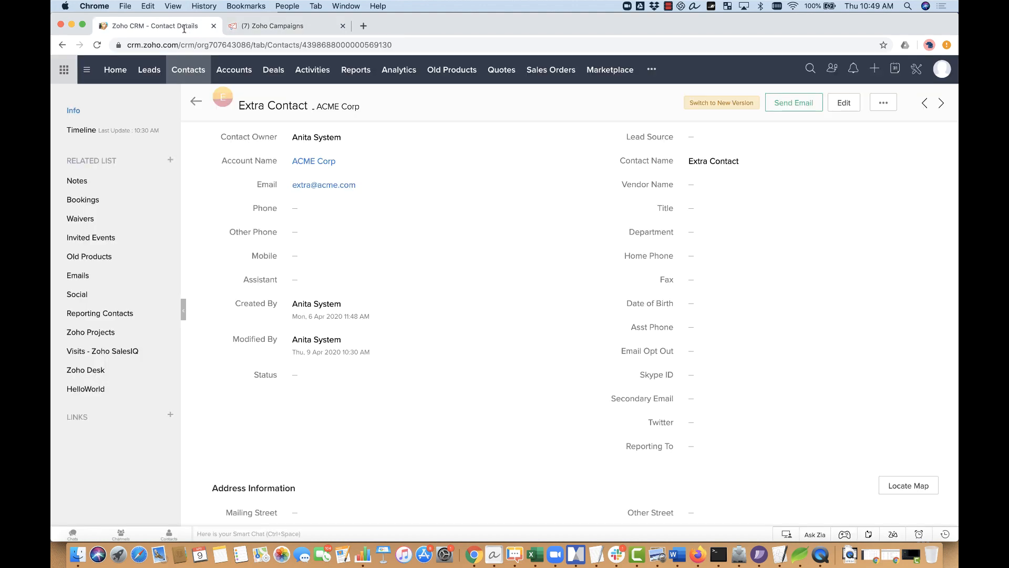
Step: Check account industries in the CRM Accounts list, then return to the ACME list in Campaigns
click(246, 72)
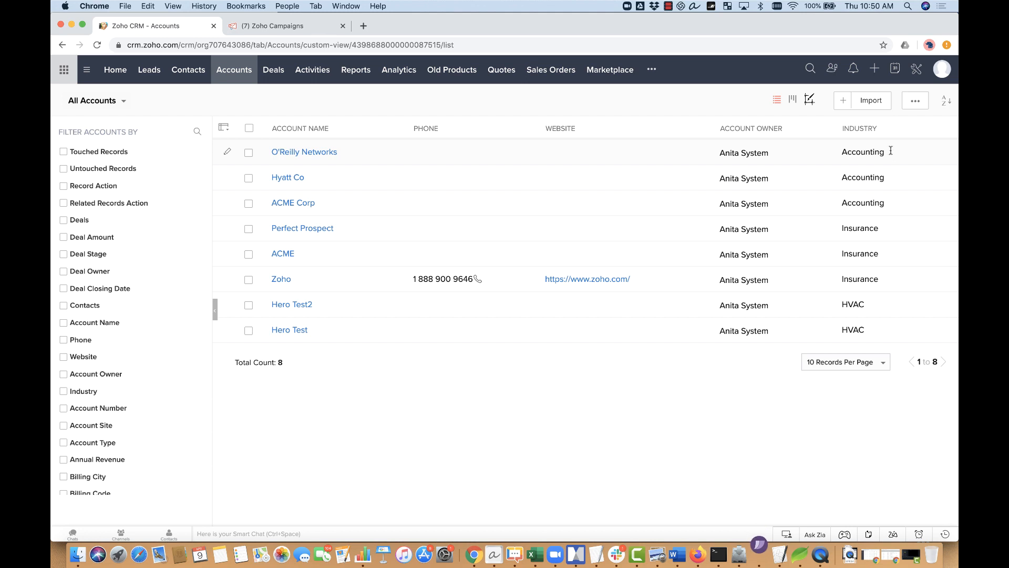
click(317, 29)
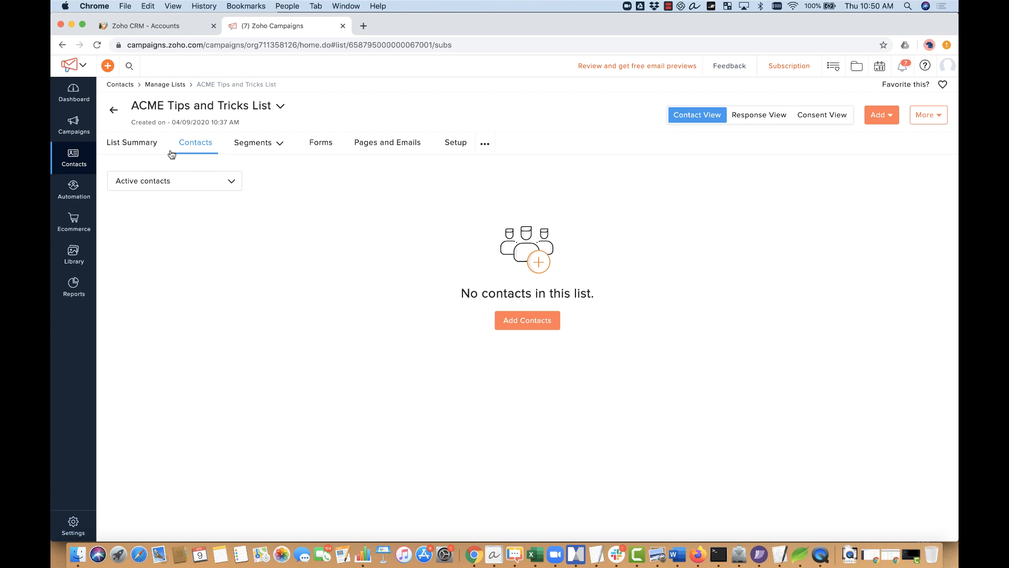
Step: Refresh the ACME list to reveal nine synced contacts and start a blank segment
click(191, 148)
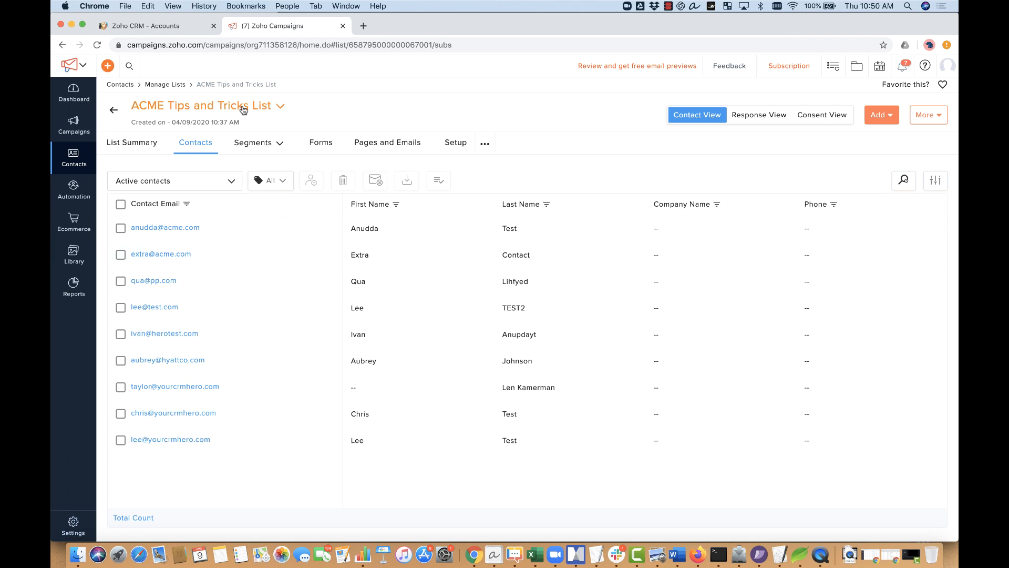
click(252, 147)
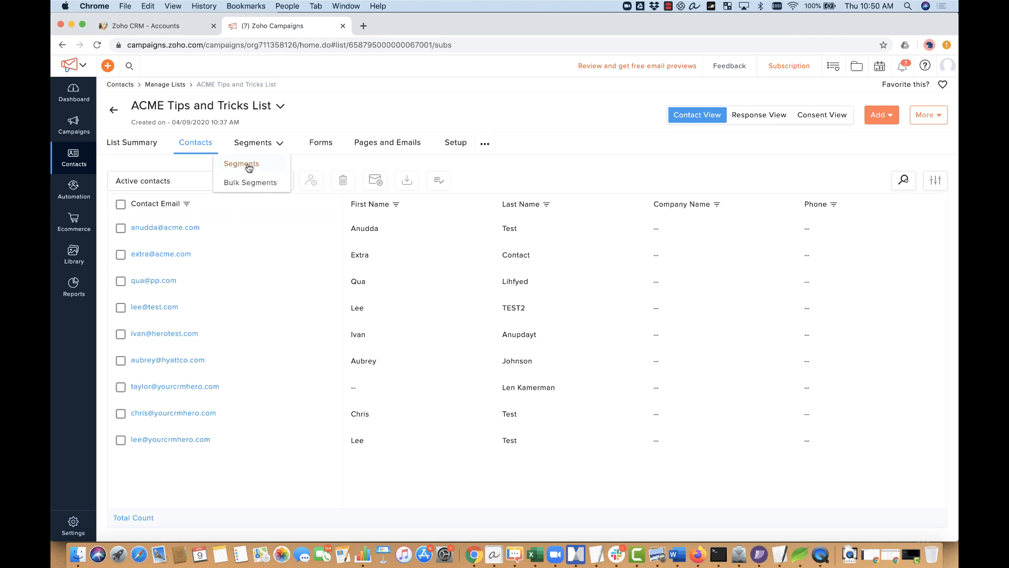
click(248, 166)
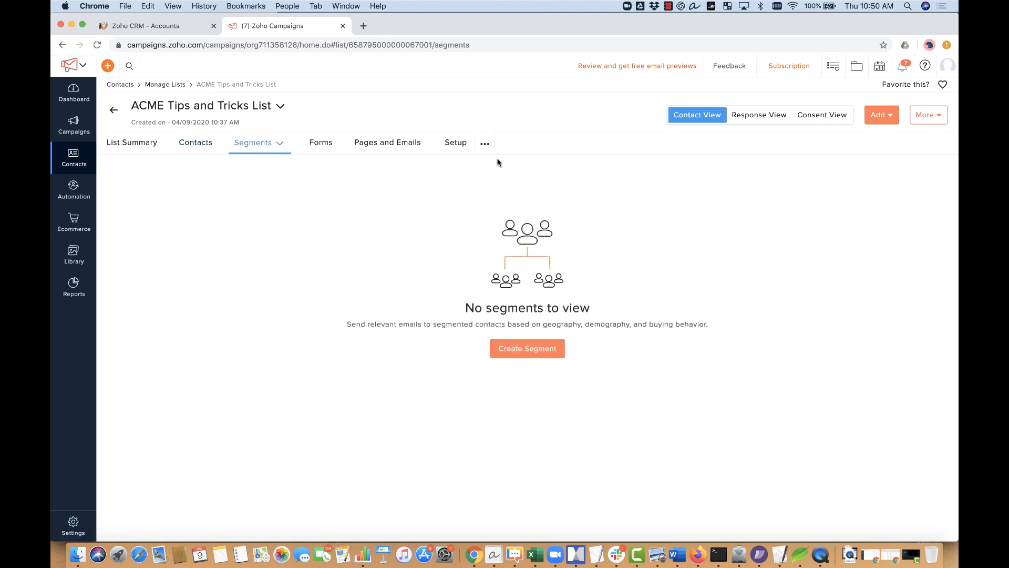
click(890, 116)
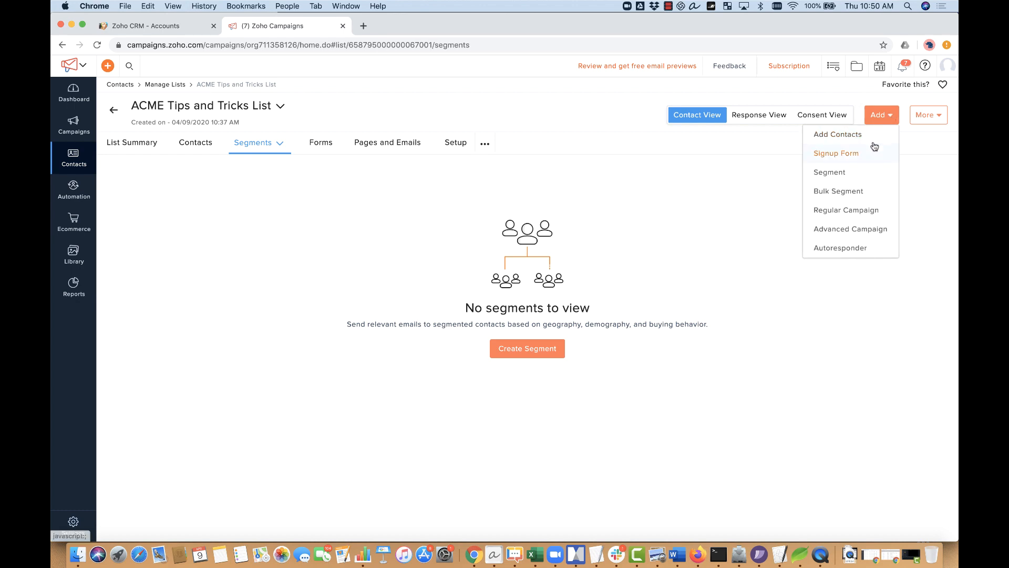
click(545, 347)
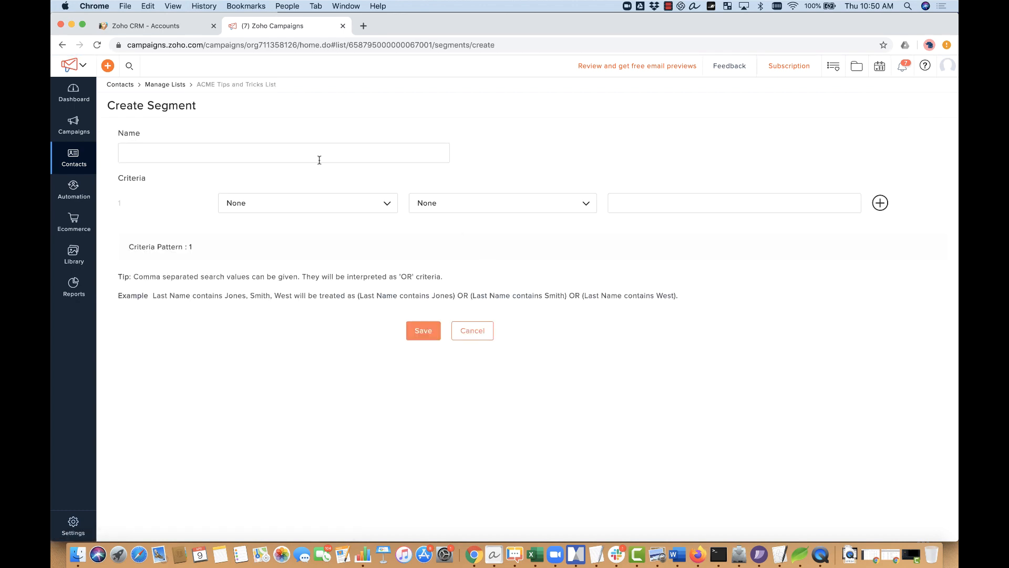
Step: Name the segment 'Accounting Customers' with the criterion Industry is 'Accounting'
click(316, 156)
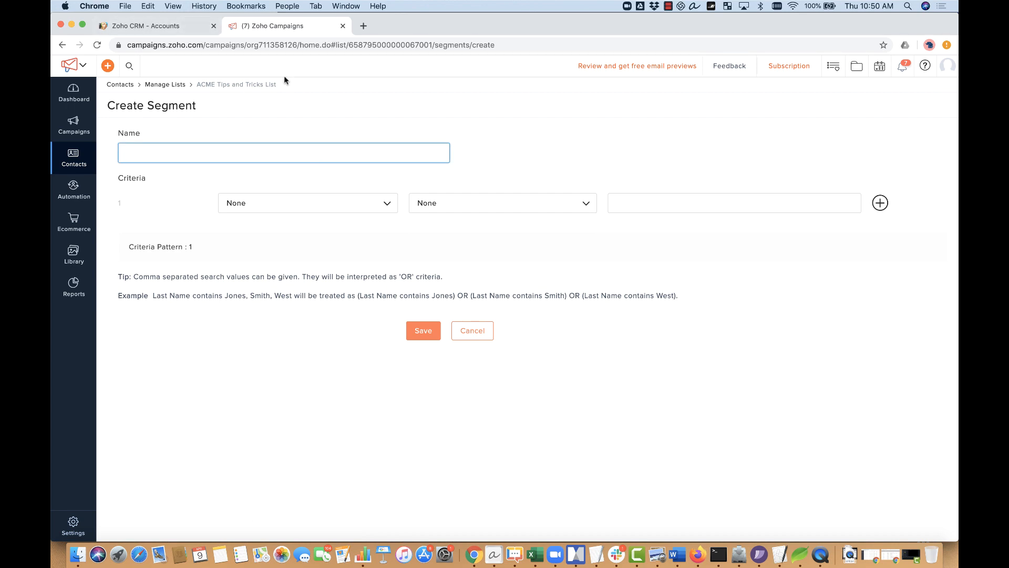
text(Accounting Customers)
click(267, 201)
click(293, 230)
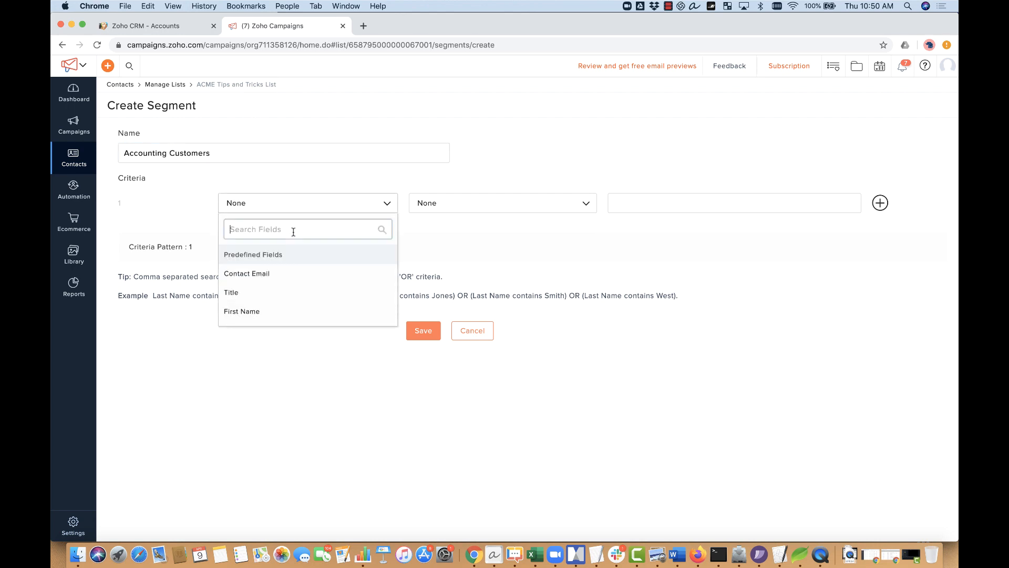
text(indu)
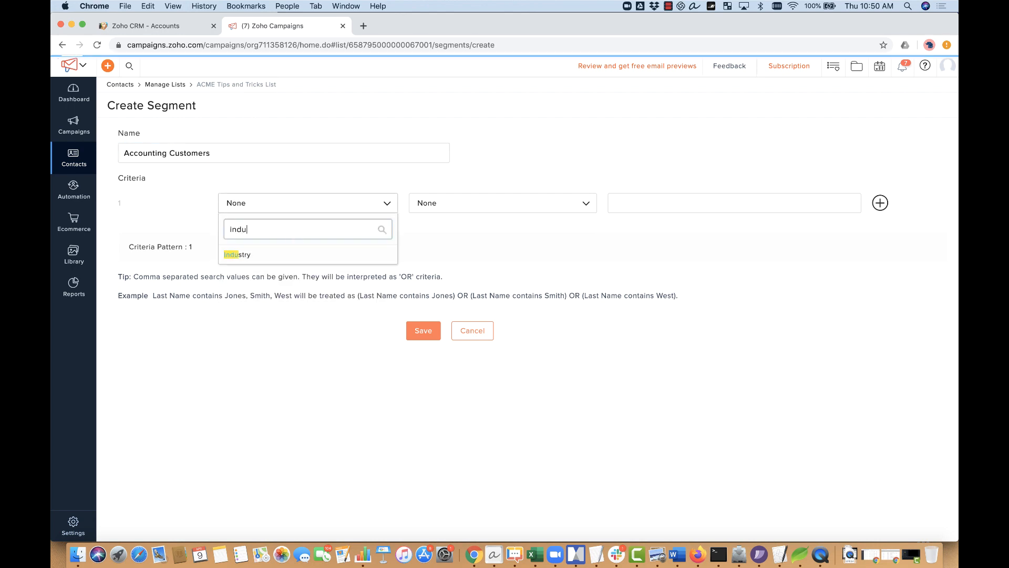
click(290, 257)
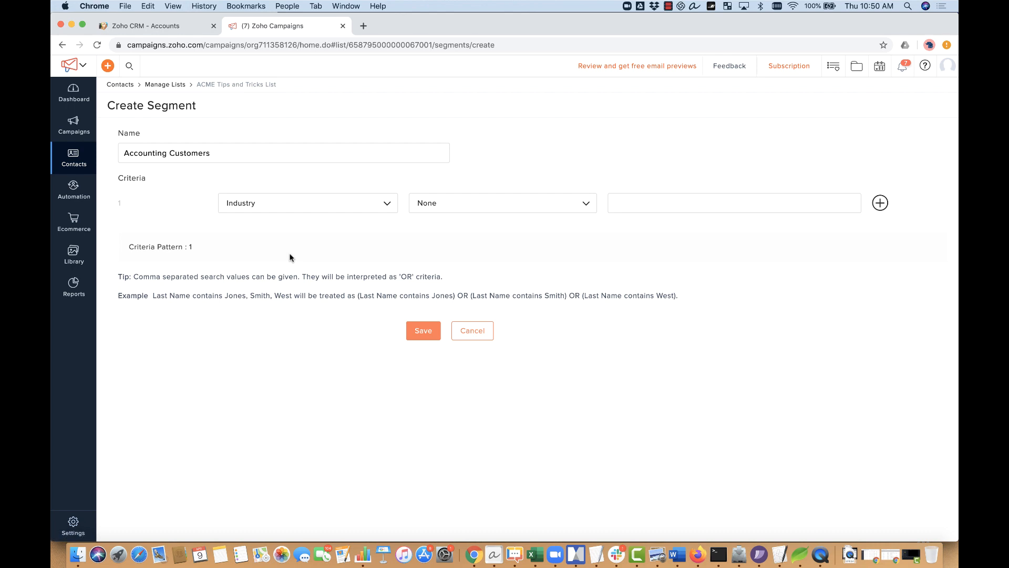
click(498, 203)
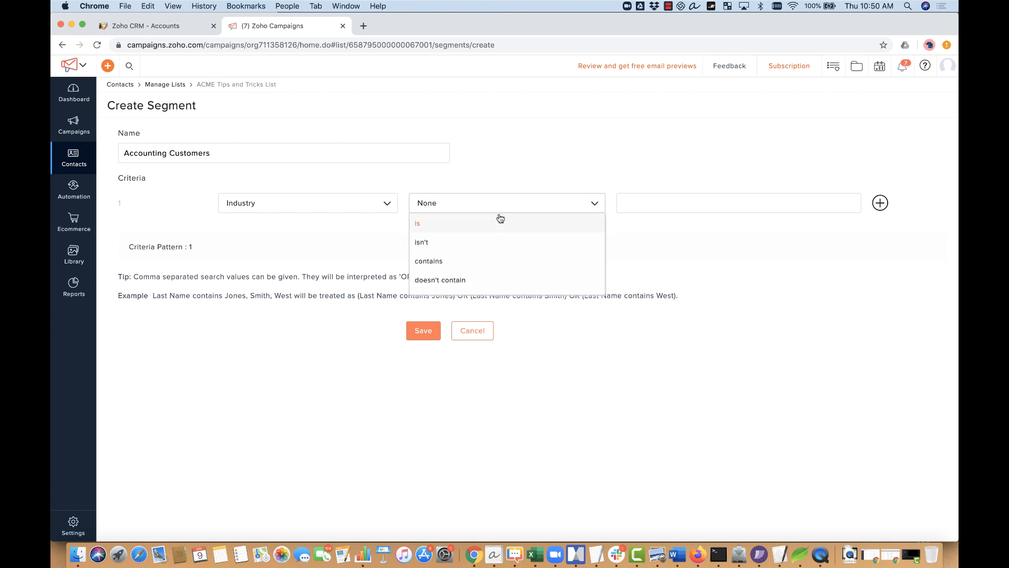
click(500, 224)
click(633, 203)
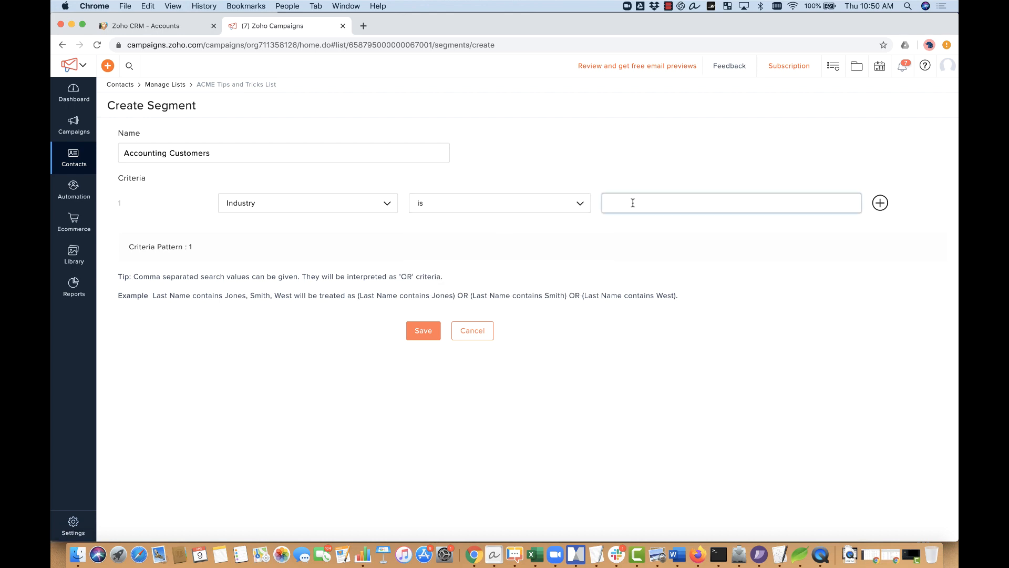
text(Accounting)
Step: Confirm the Accounting industry value against the CRM accounts and save the segment
click(192, 34)
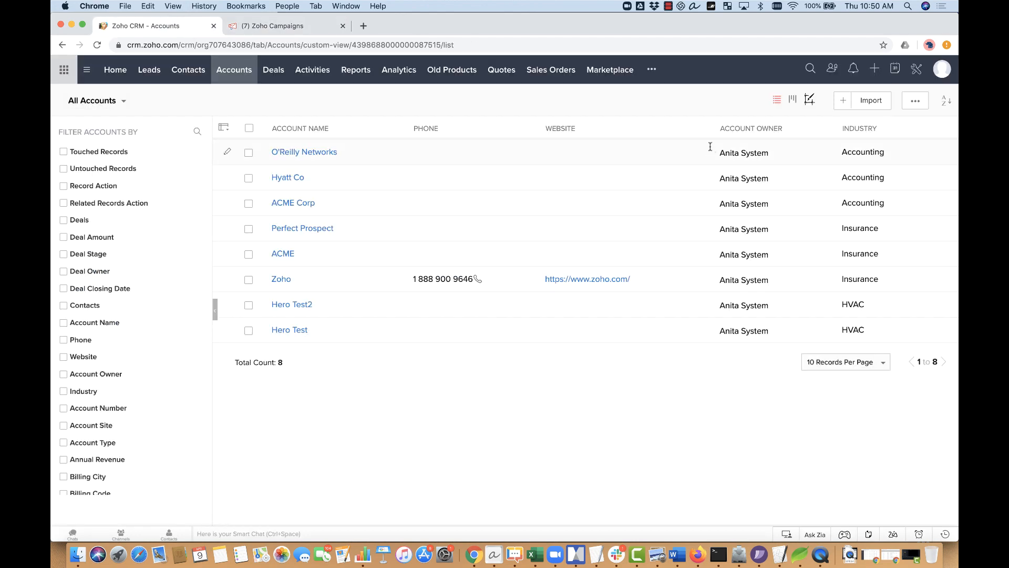
click(298, 27)
click(675, 225)
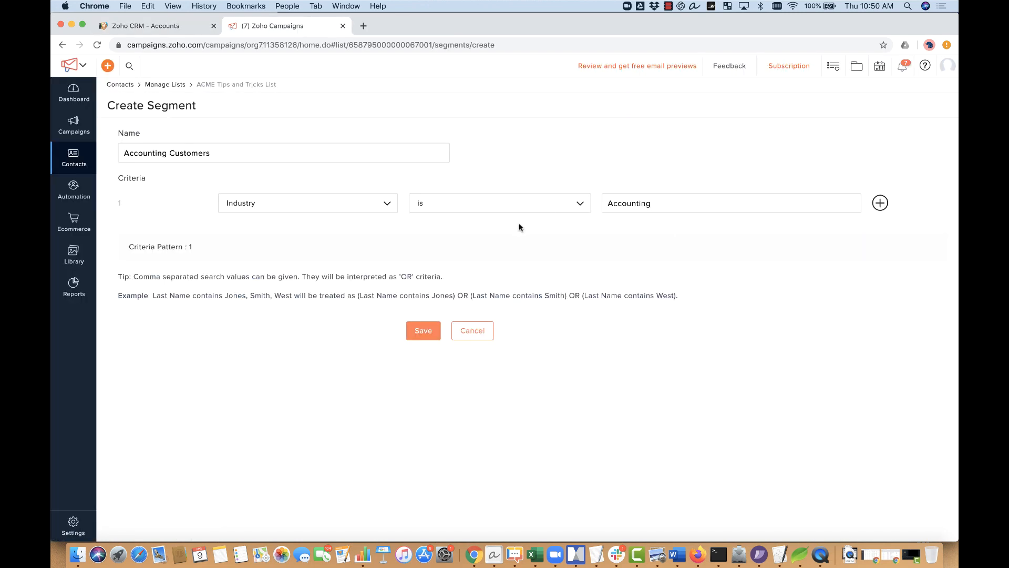
click(419, 332)
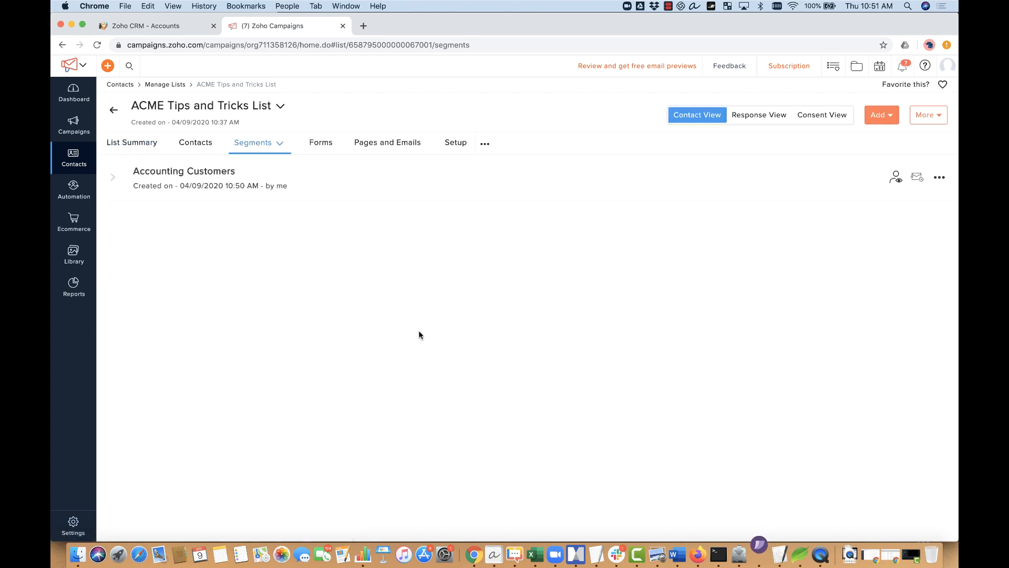
click(896, 177)
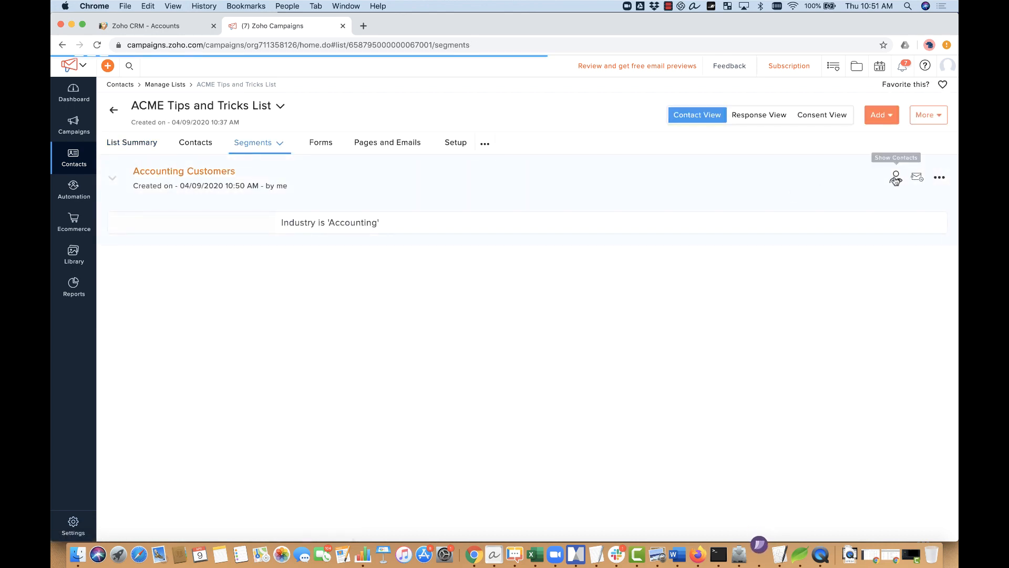
scroll(896, 181, down, 2)
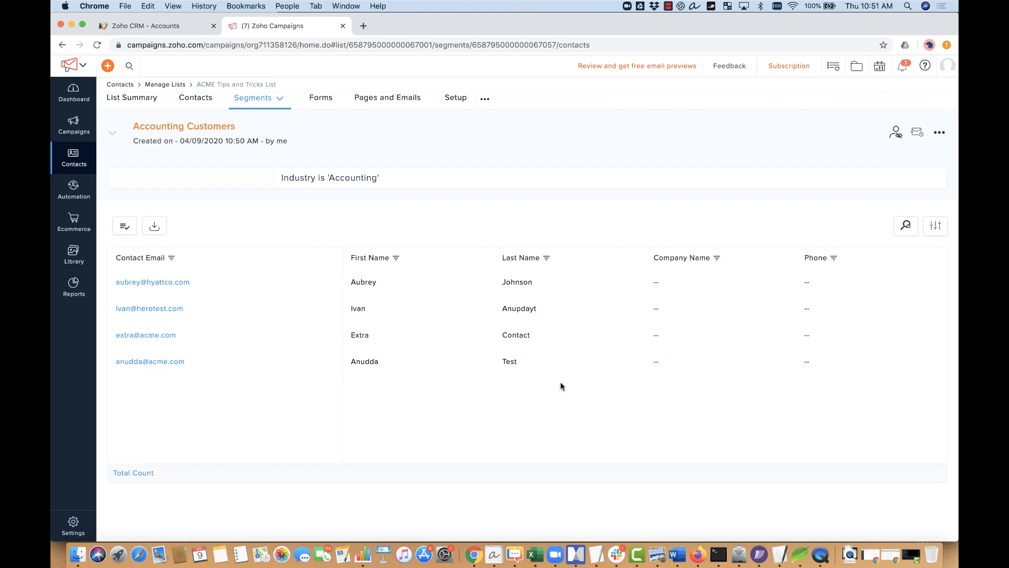
click(139, 472)
click(113, 134)
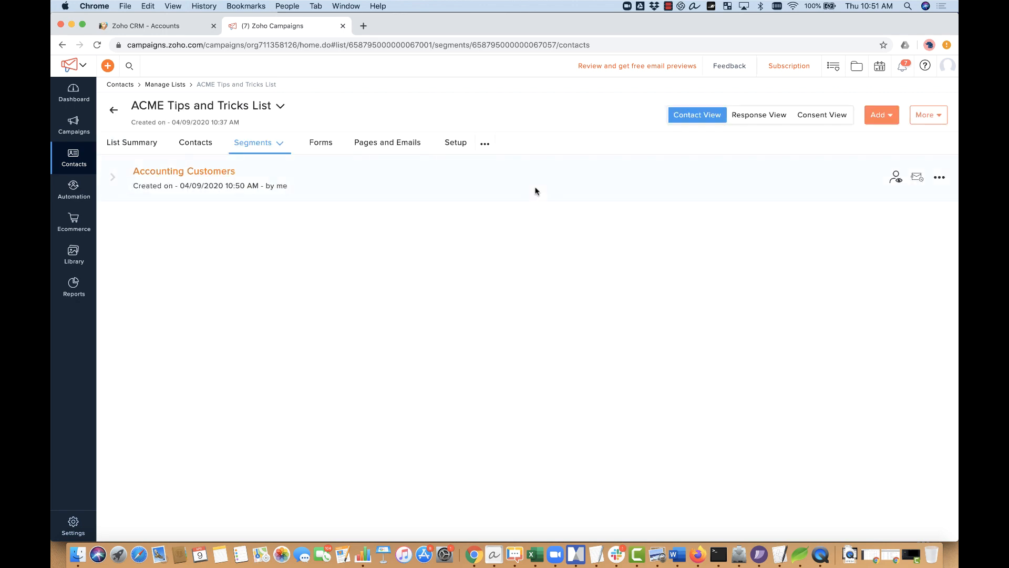
Step: Create and save an 'HVAC' segment with the criterion Industry is 'HVAC'
click(882, 119)
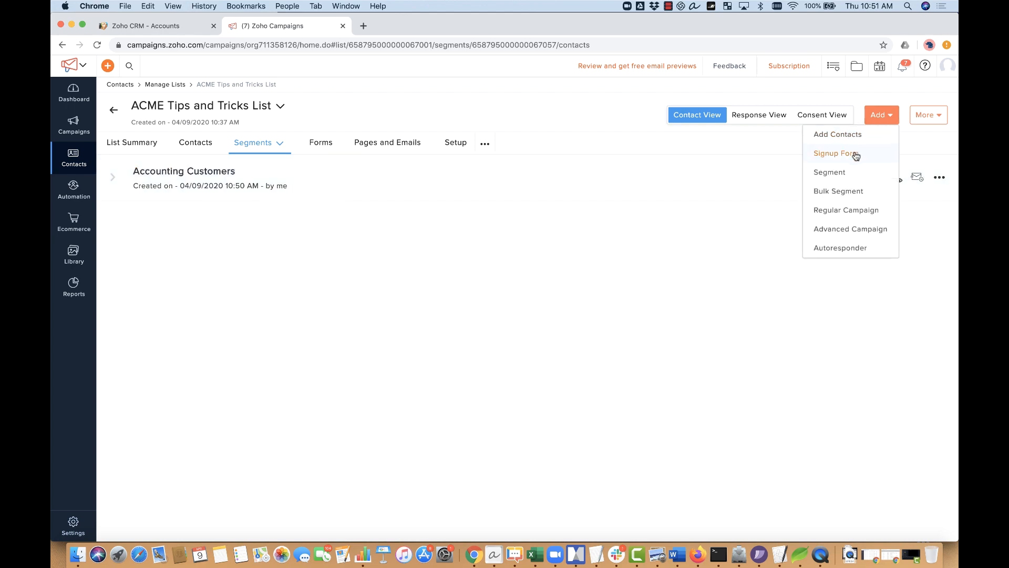
click(844, 172)
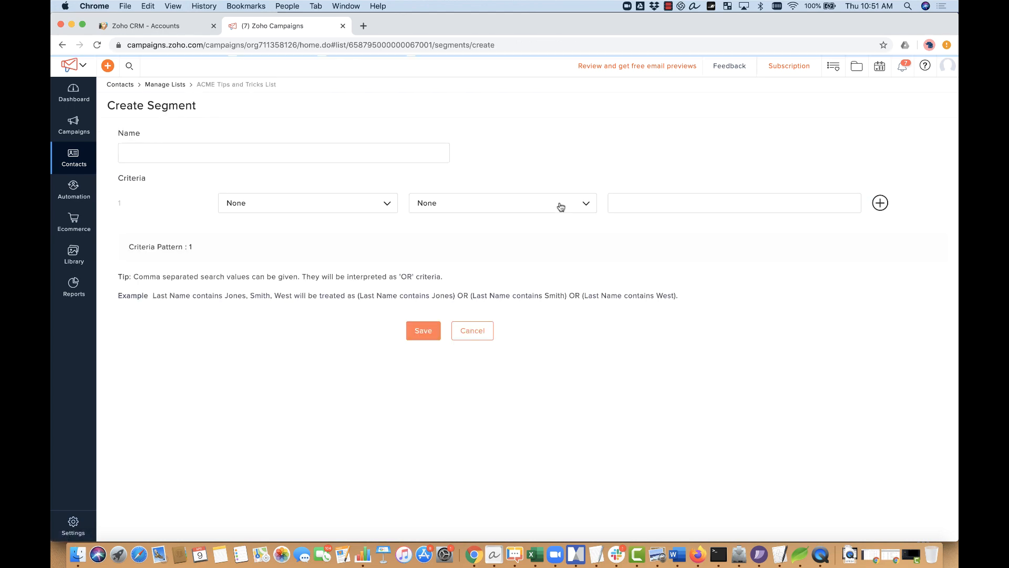
click(291, 153)
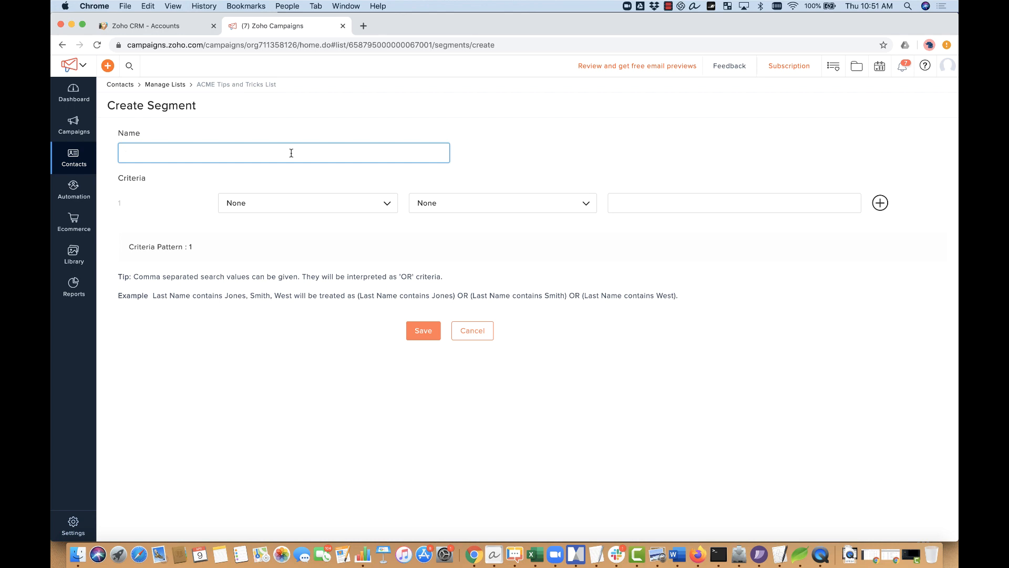
text(HVAC)
click(315, 204)
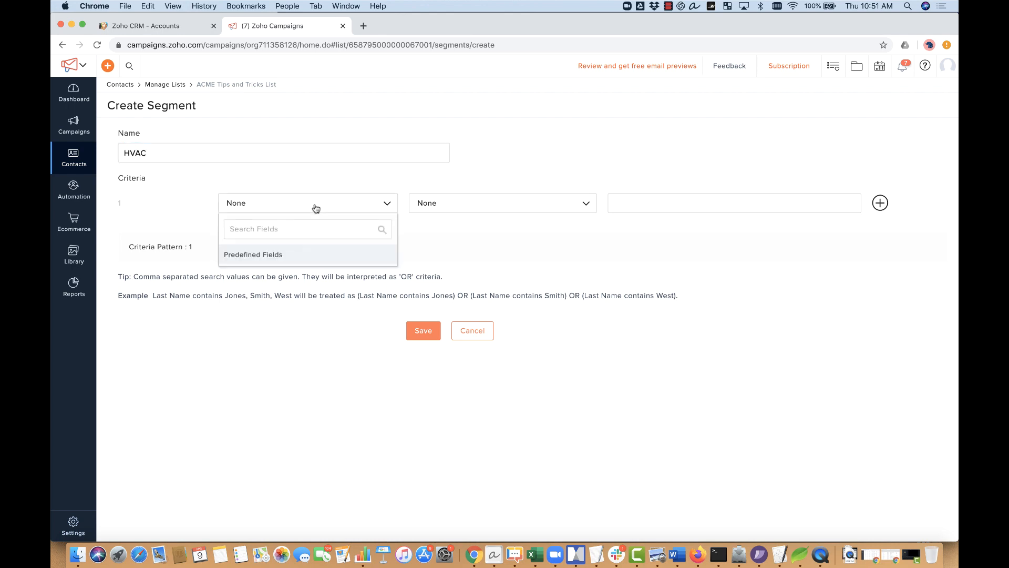
text(indu)
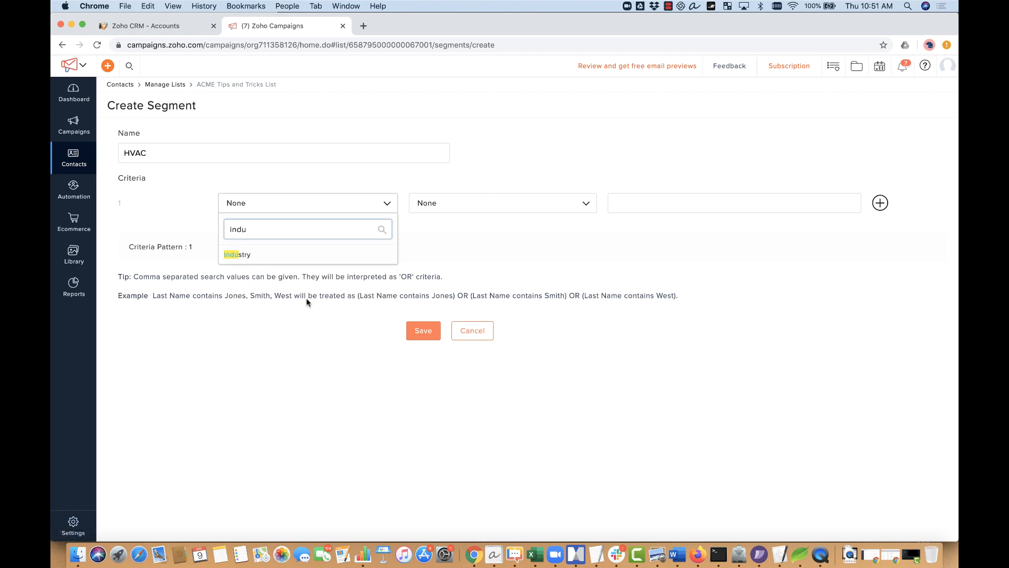
click(314, 256)
click(443, 206)
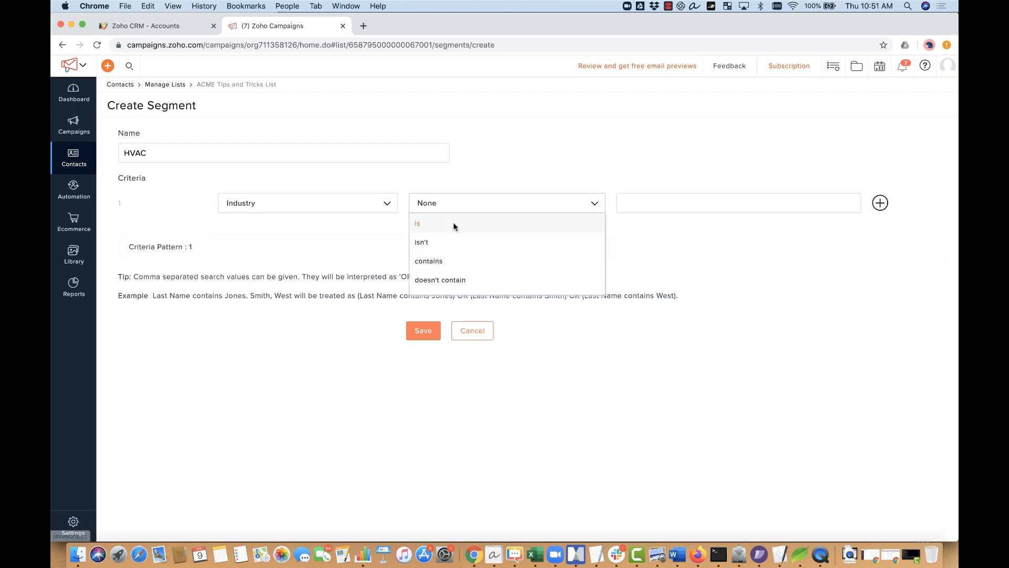
click(453, 222)
click(610, 204)
text(HVAC)
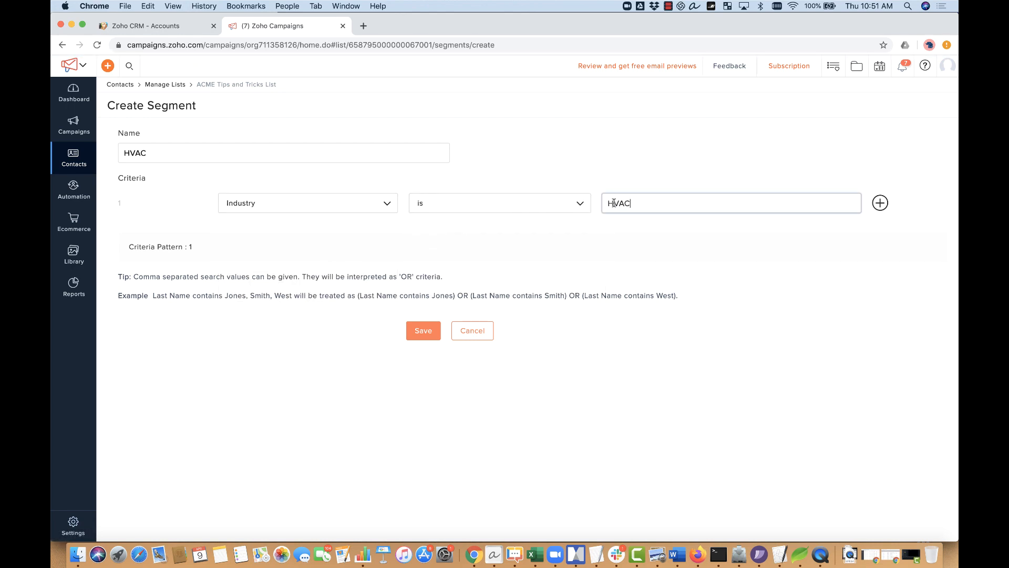
click(426, 333)
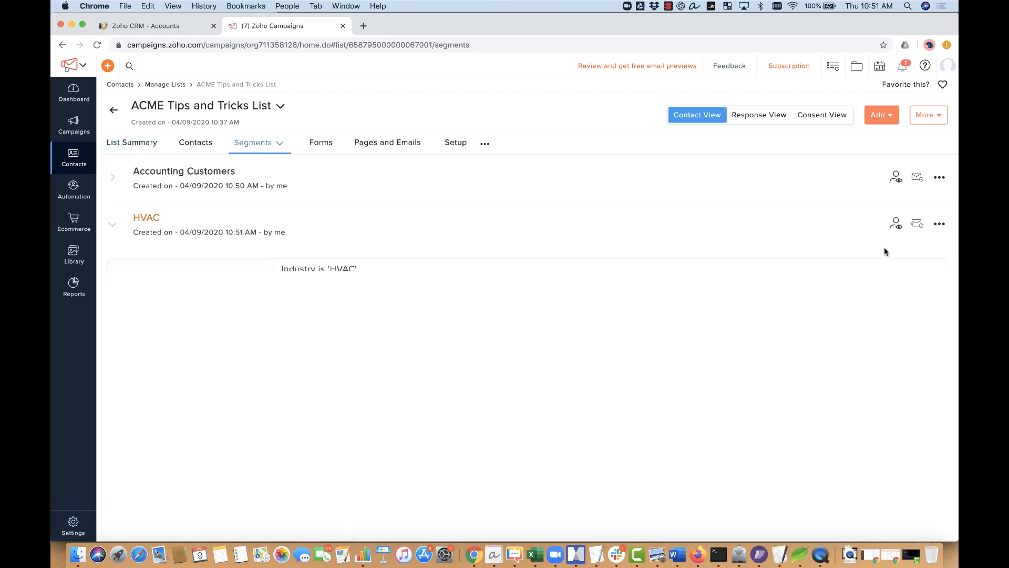
click(939, 225)
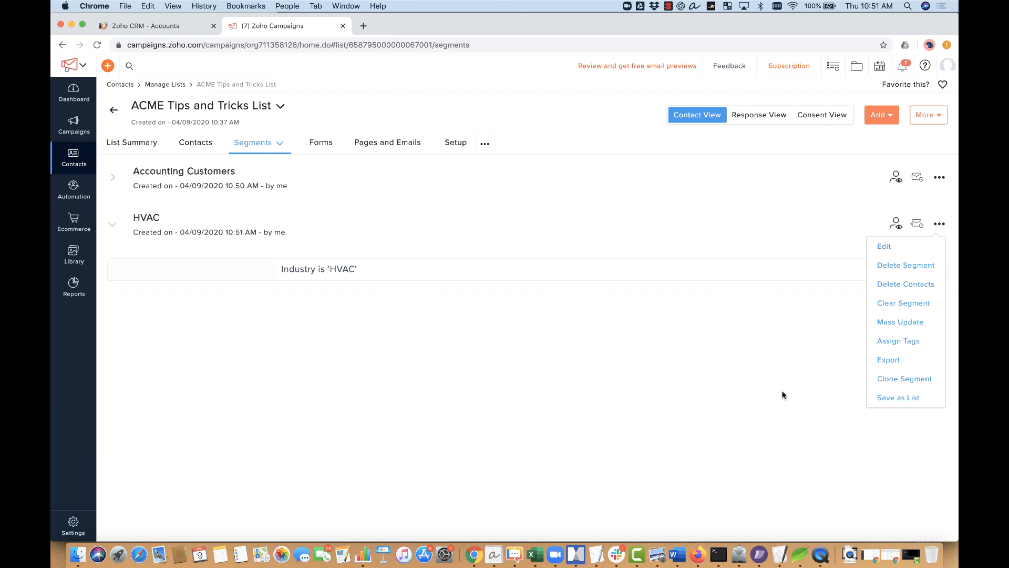
click(920, 379)
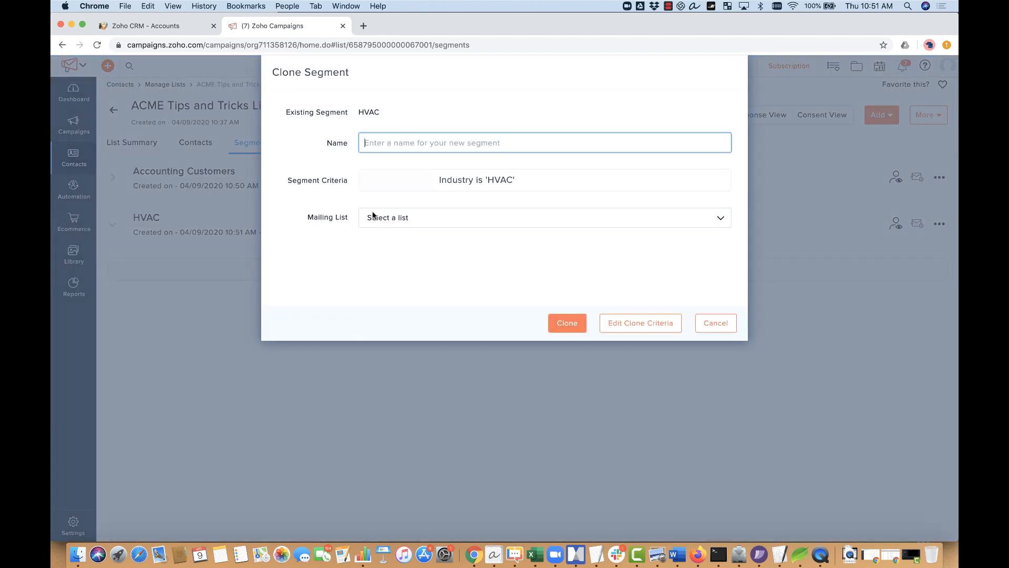
click(521, 221)
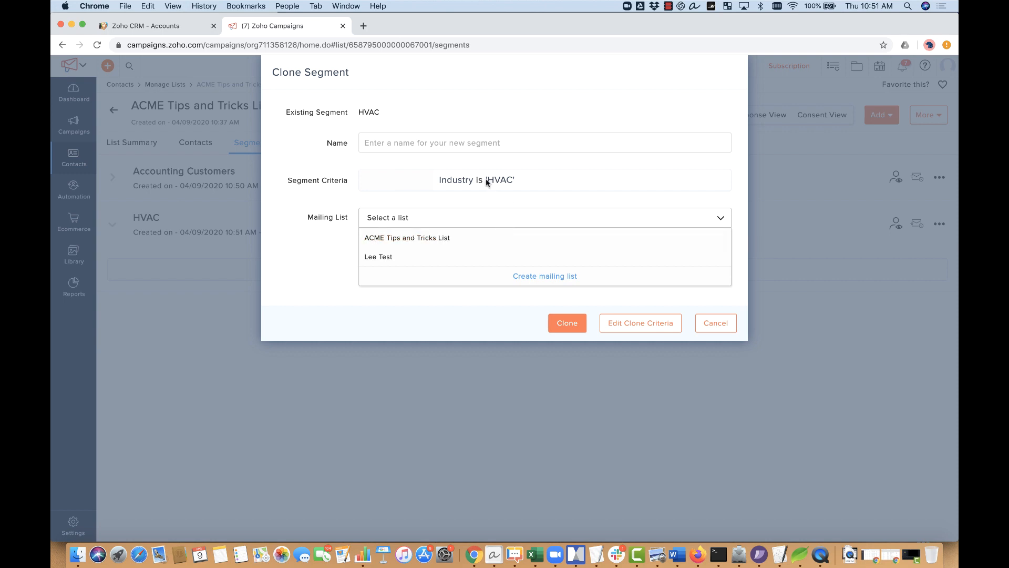
click(474, 146)
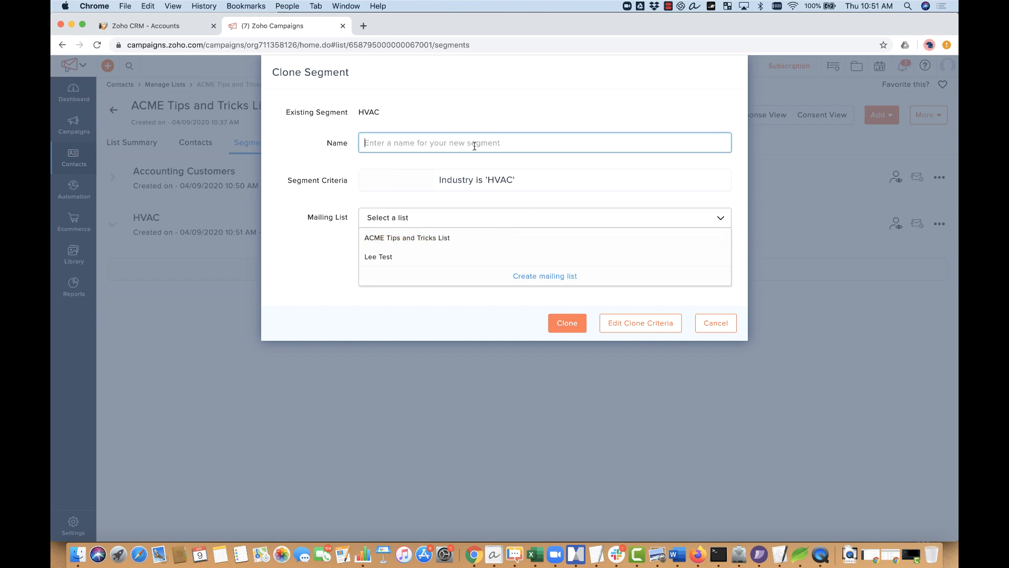
click(495, 199)
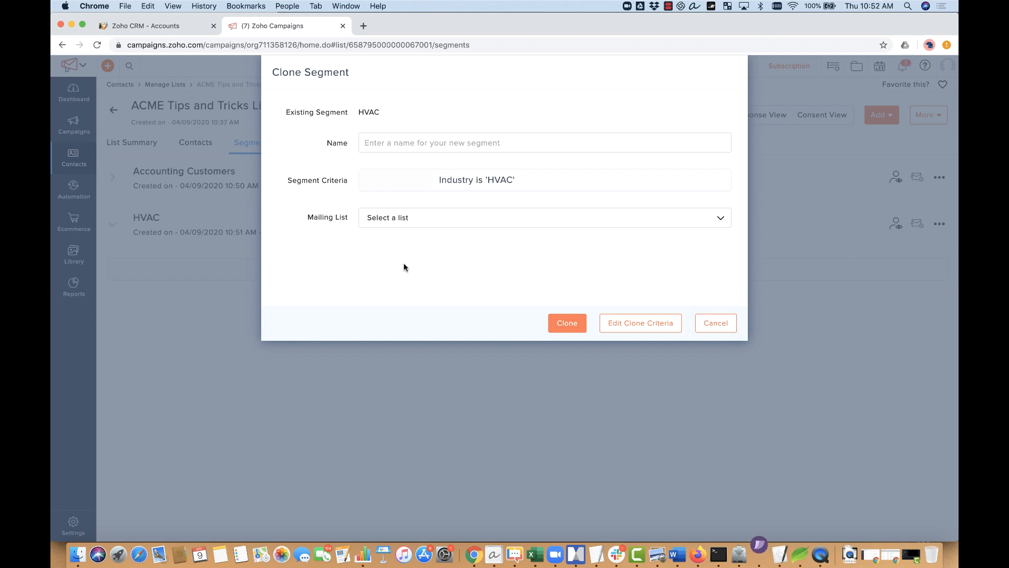
click(411, 223)
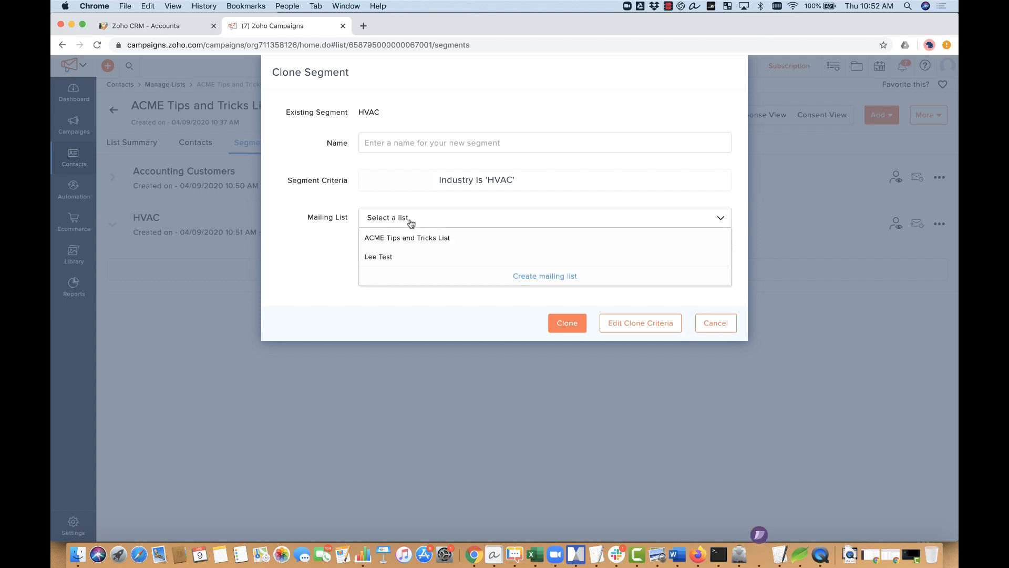
click(328, 259)
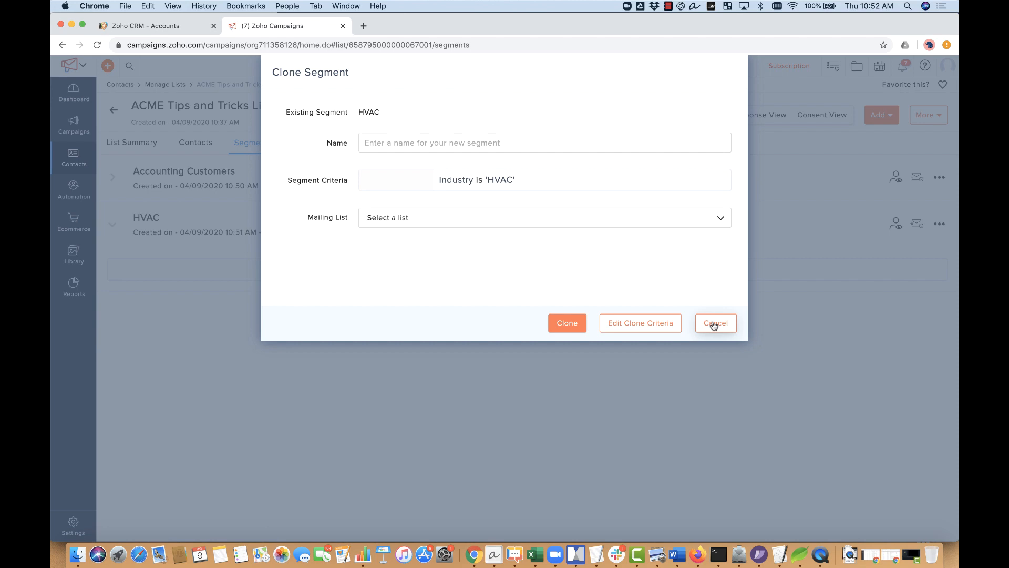
click(714, 323)
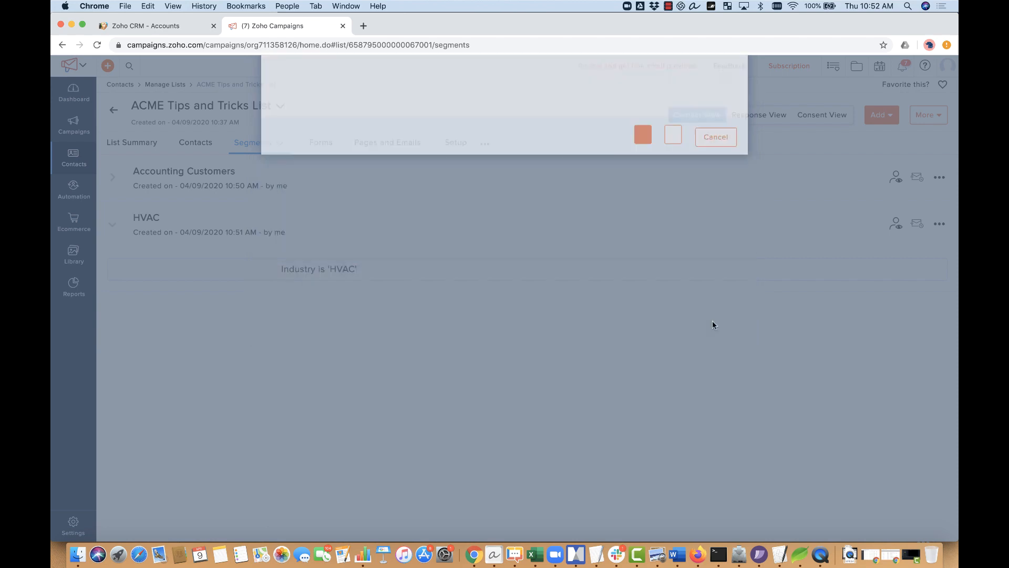
click(165, 29)
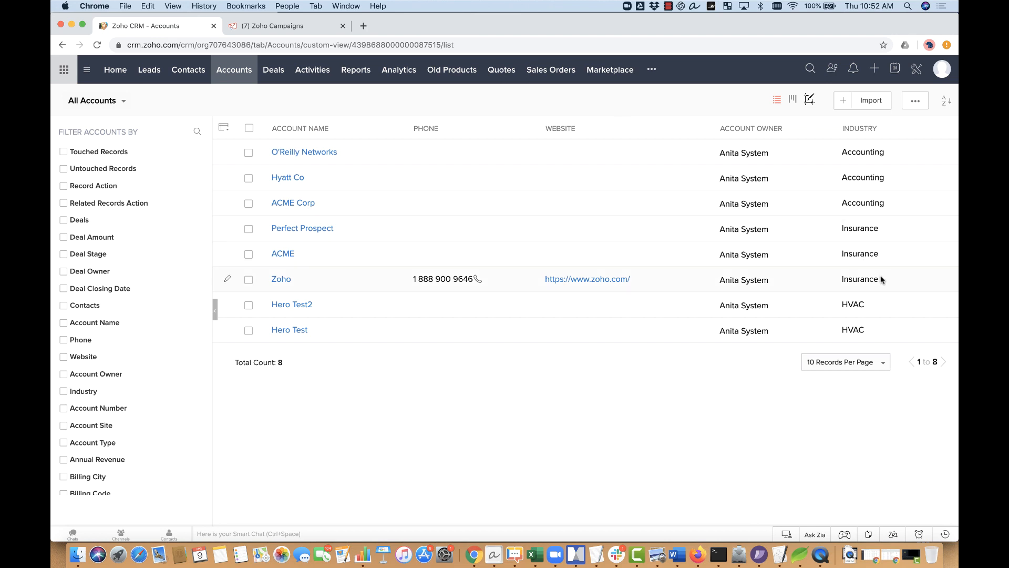
drag(881, 279, 841, 280)
key(super+c)
click(310, 29)
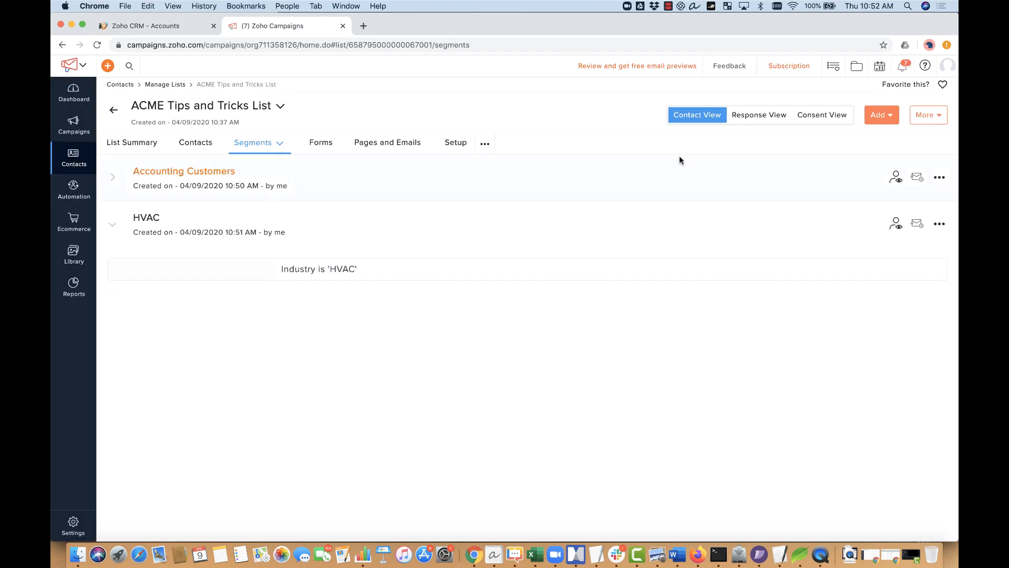
Step: Start another segment and name it 'Insurance Customers'
click(885, 117)
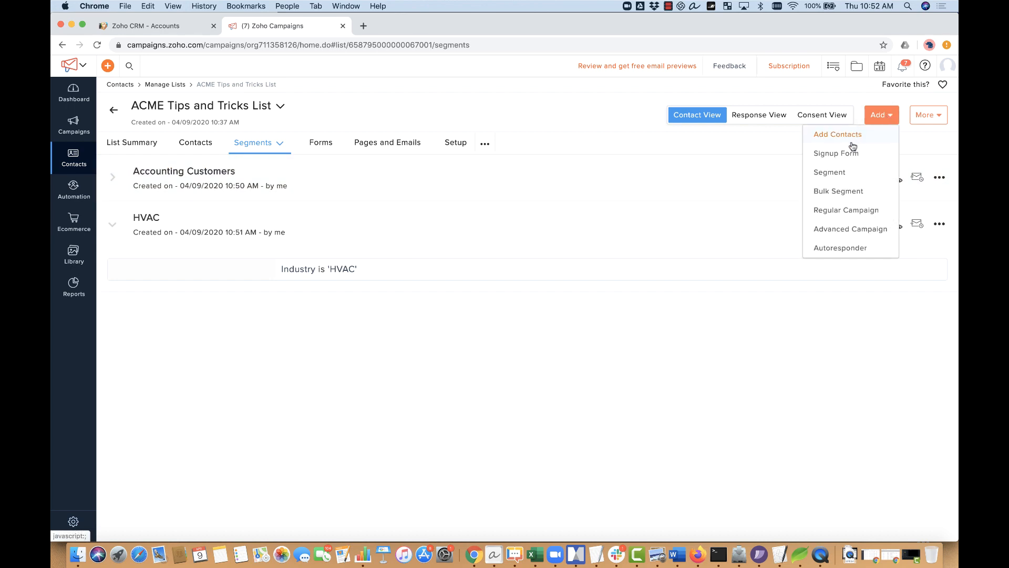
click(836, 172)
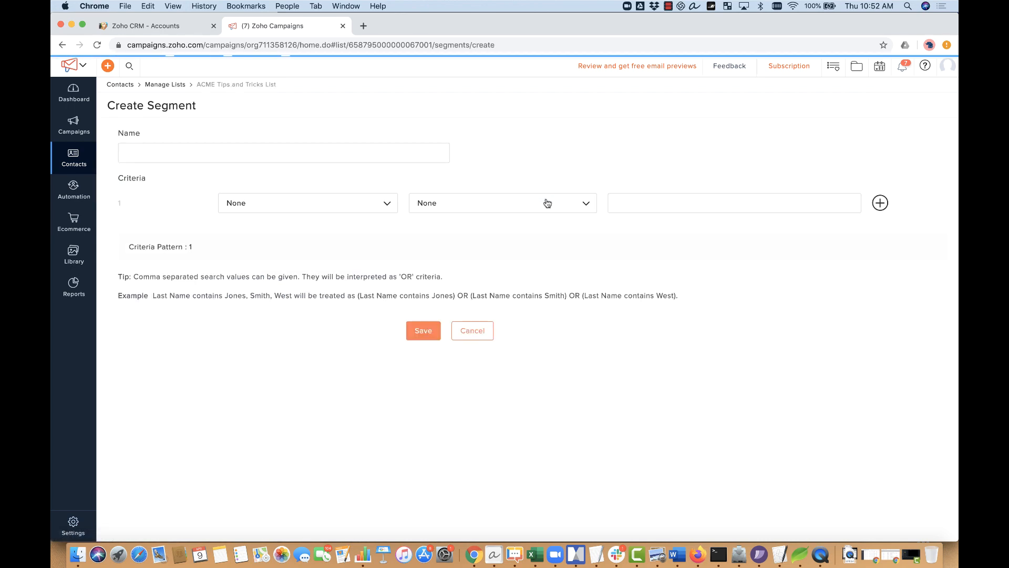
click(311, 152)
key(super+v)
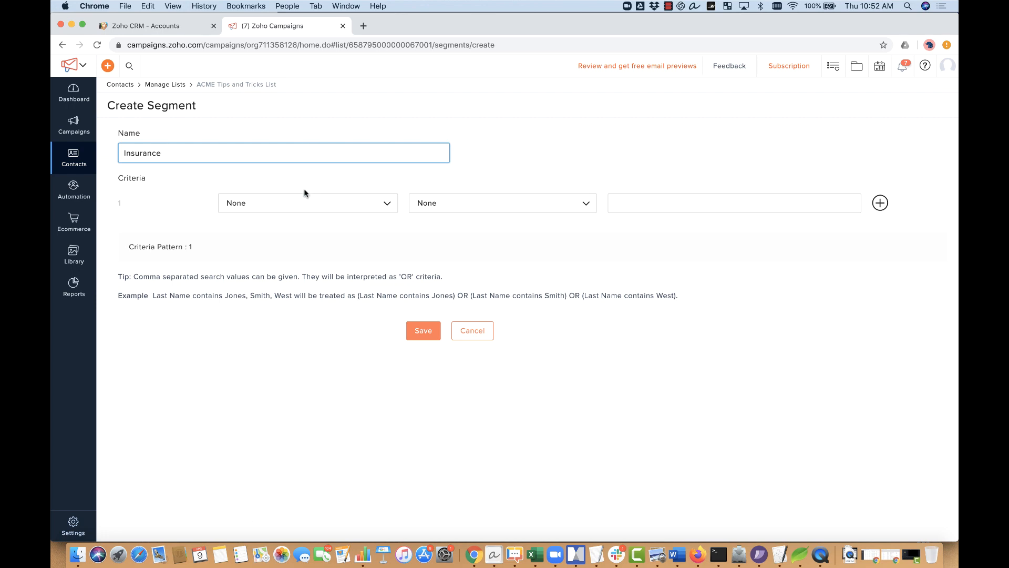
text(Customers)
Step: Set the criterion Industry is 'Insurance' and save the segment
click(293, 205)
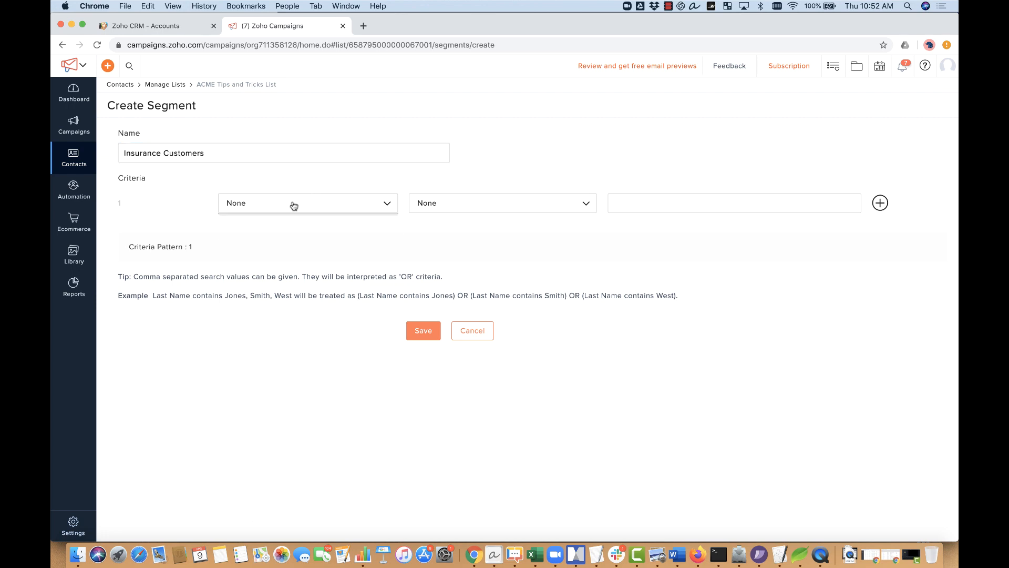
click(290, 231)
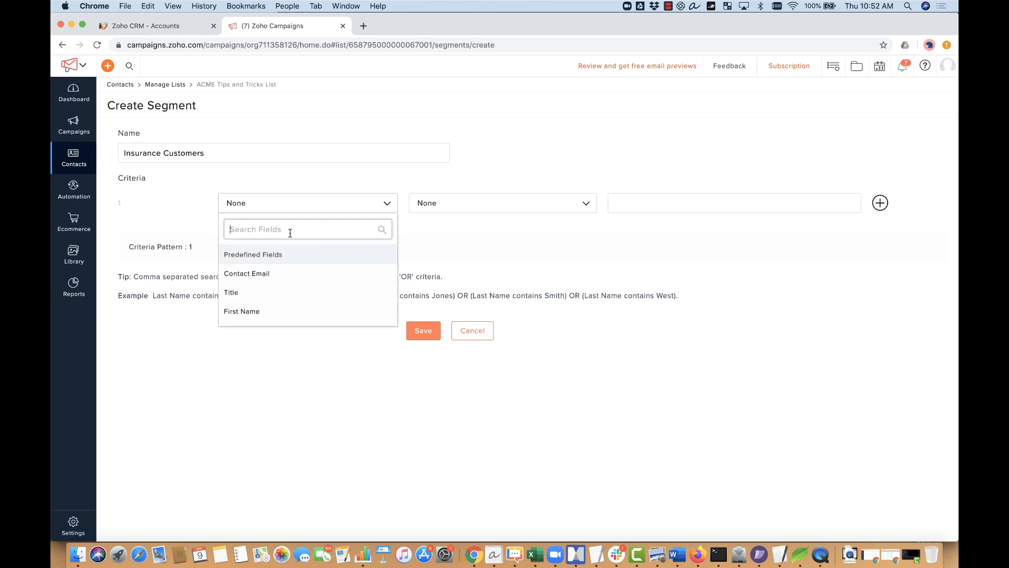
text(indus)
click(295, 255)
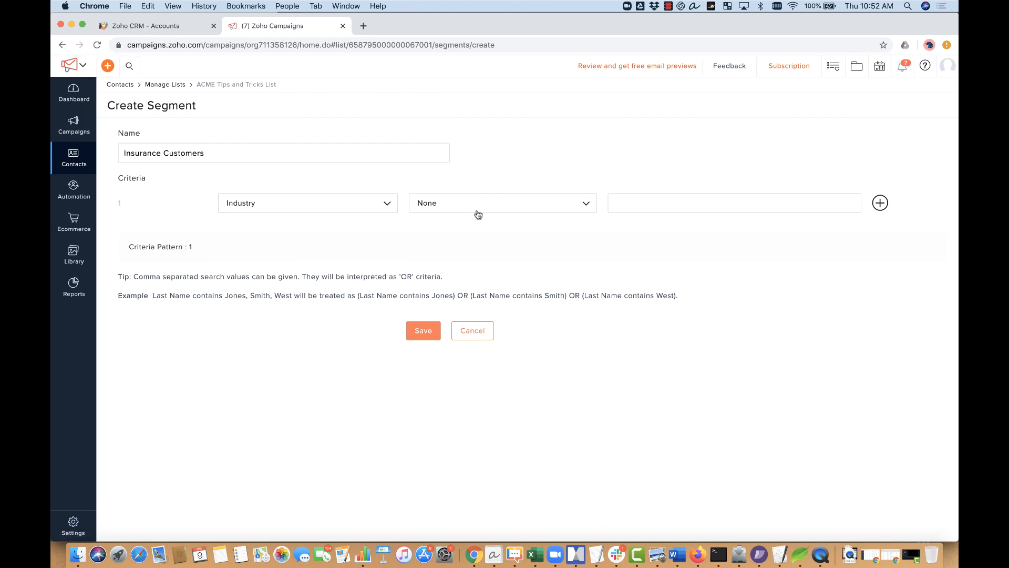
click(475, 210)
click(474, 227)
click(649, 201)
text(Insurance)
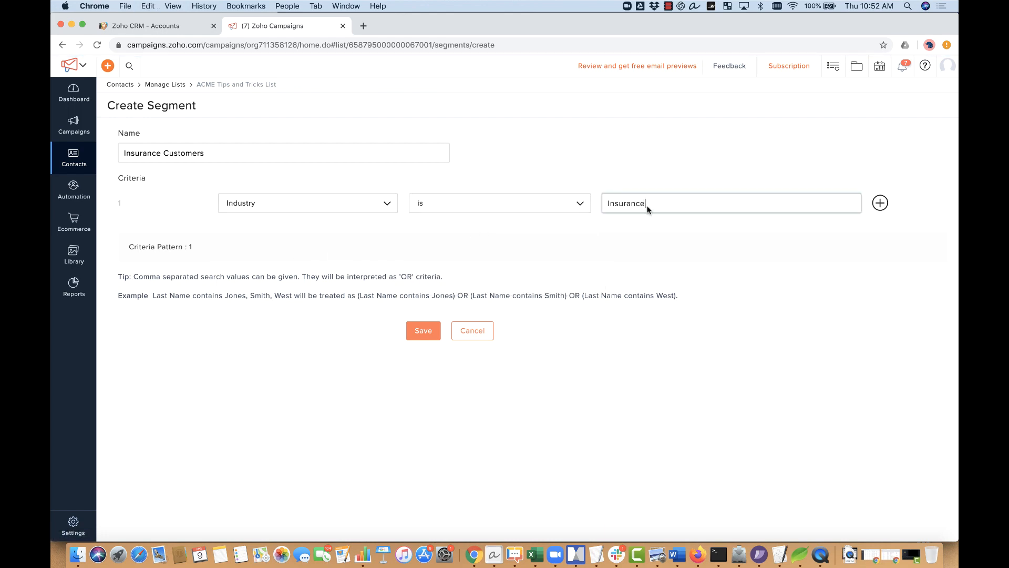
click(423, 331)
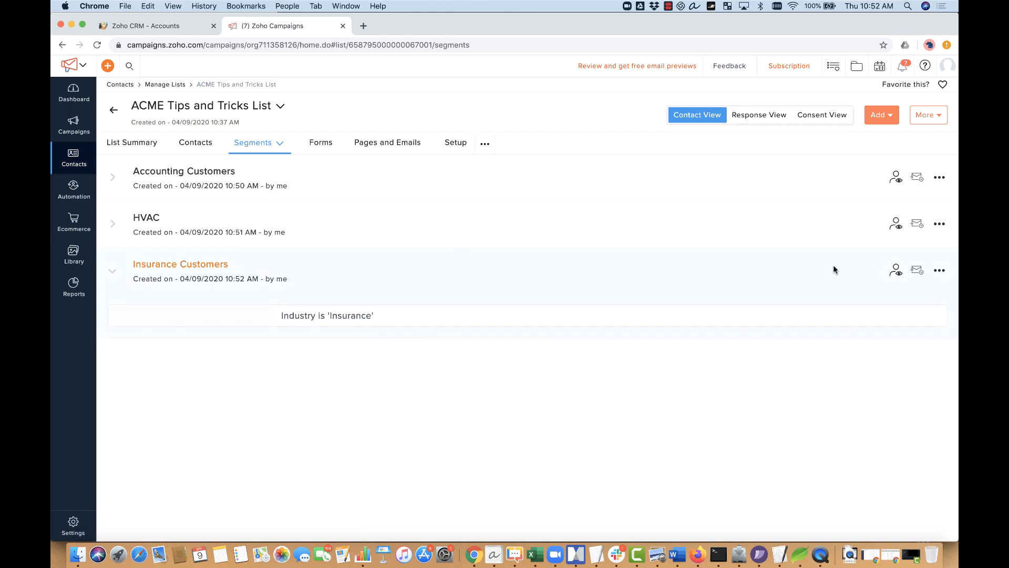
Step: View the segment's single matching contact, then return to the CRM accounts list
click(896, 270)
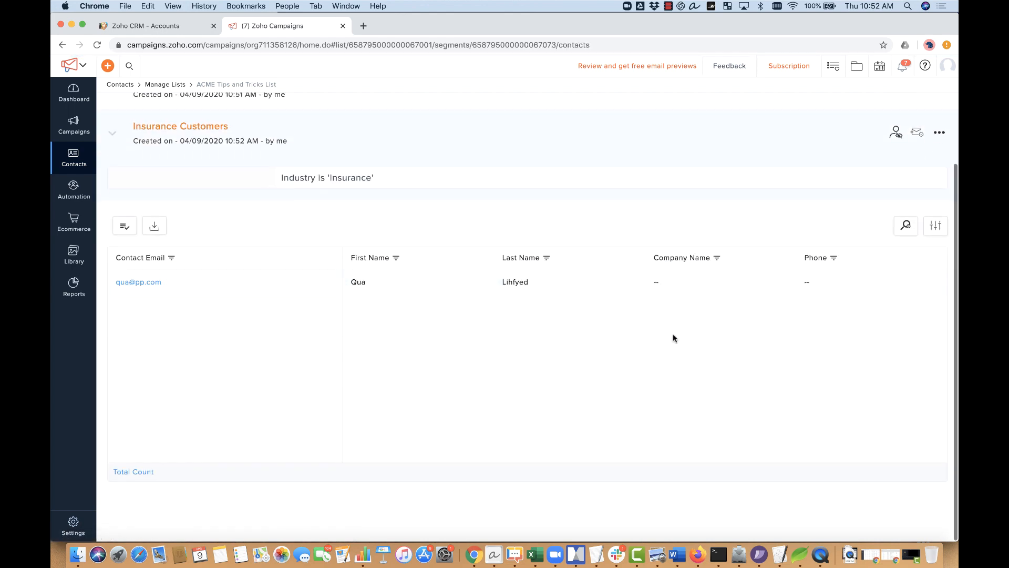
scroll(673, 338, up, 3)
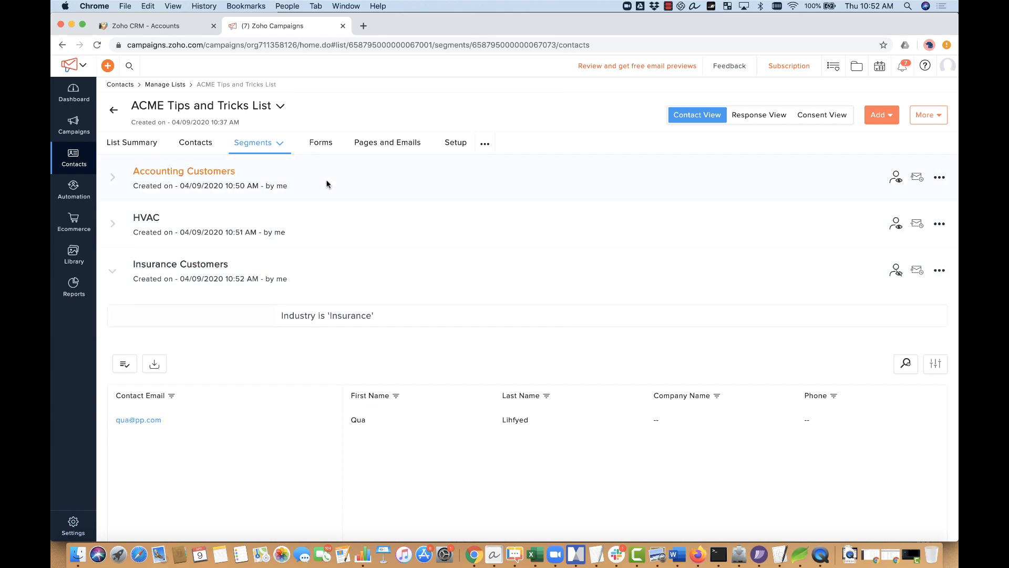
click(184, 32)
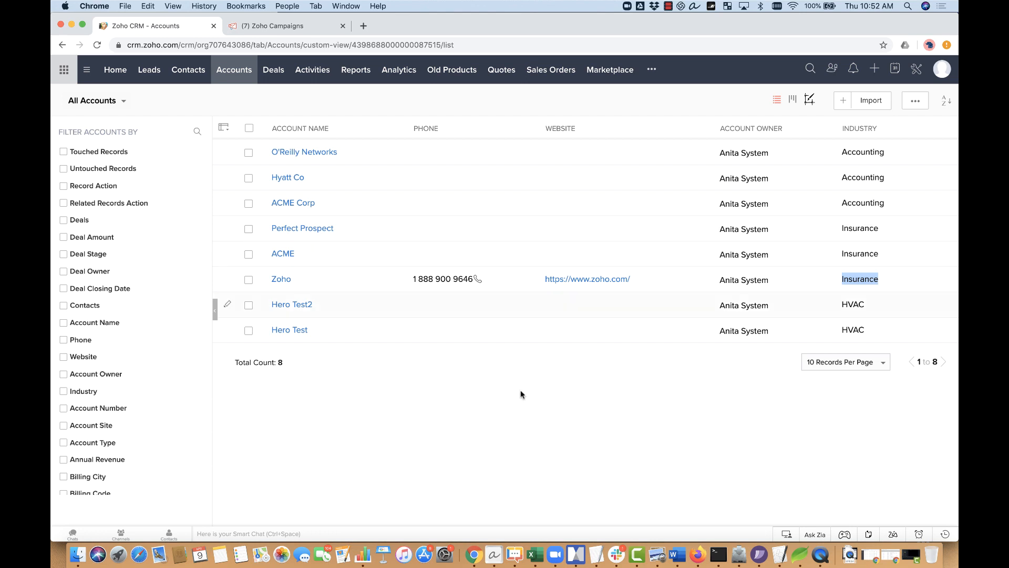
Step: Step through the Insurance accounts Perfect Prospect and ACME in CRM, then return to Campaigns
click(539, 424)
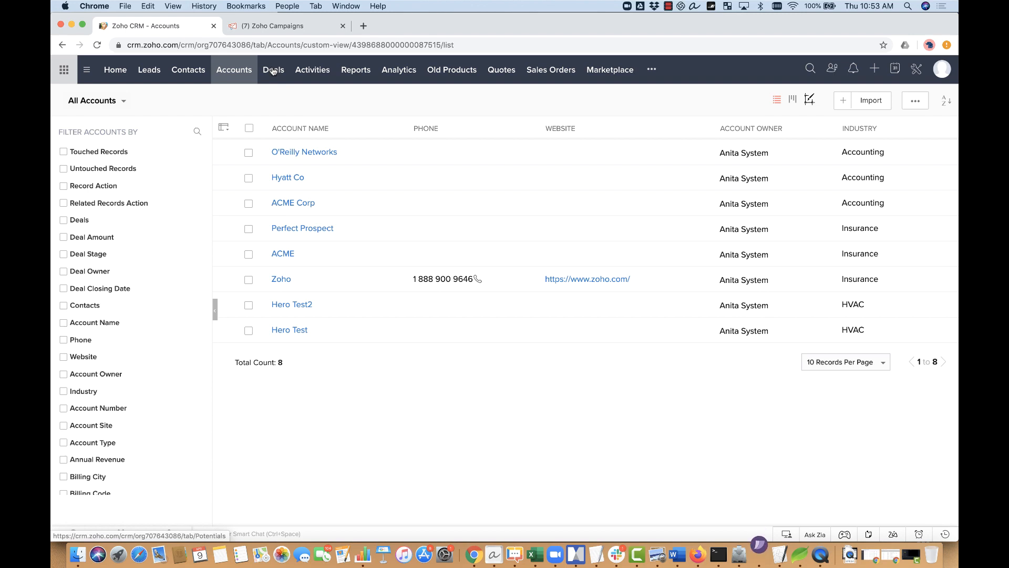
click(185, 74)
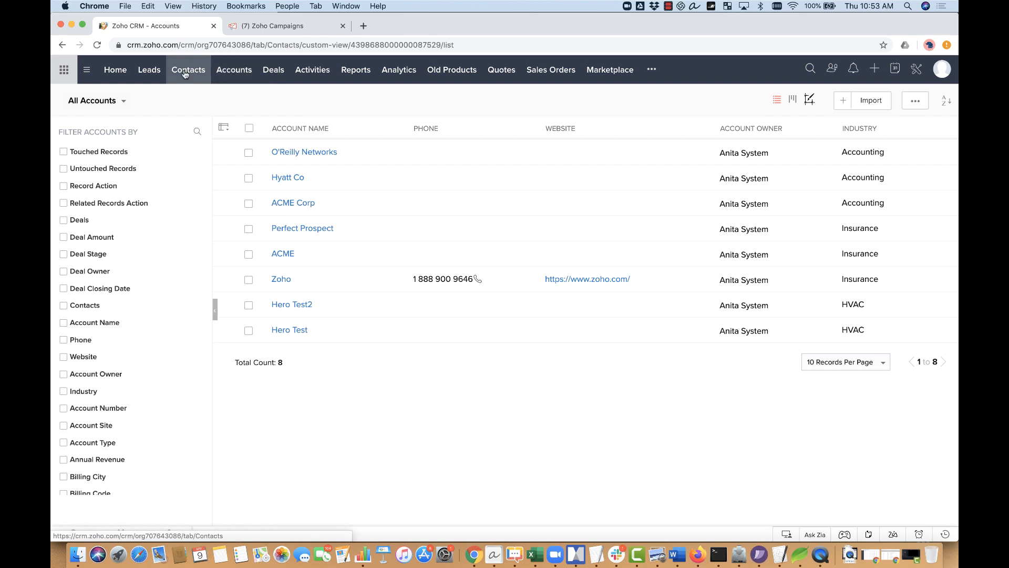
click(233, 73)
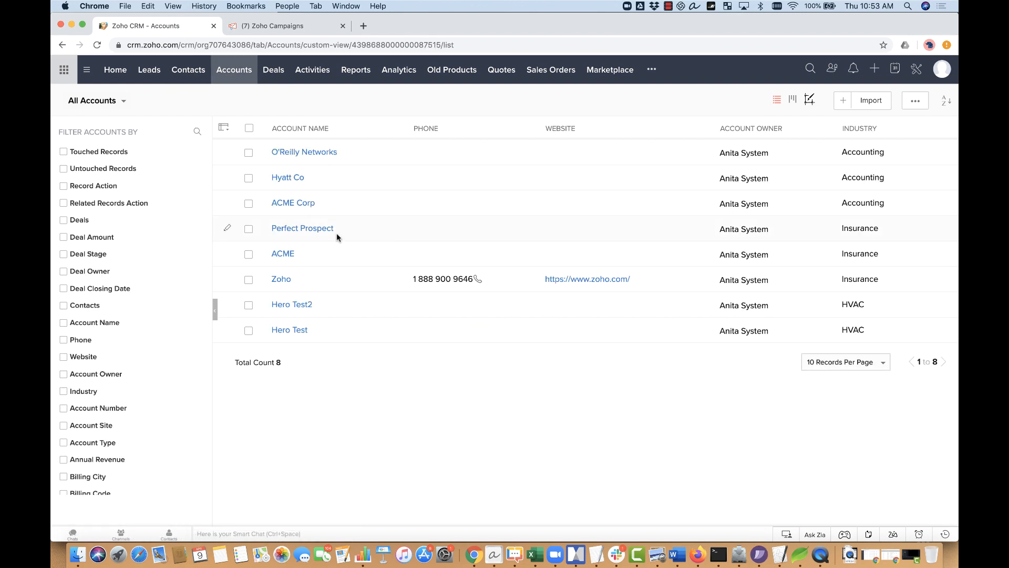
click(321, 227)
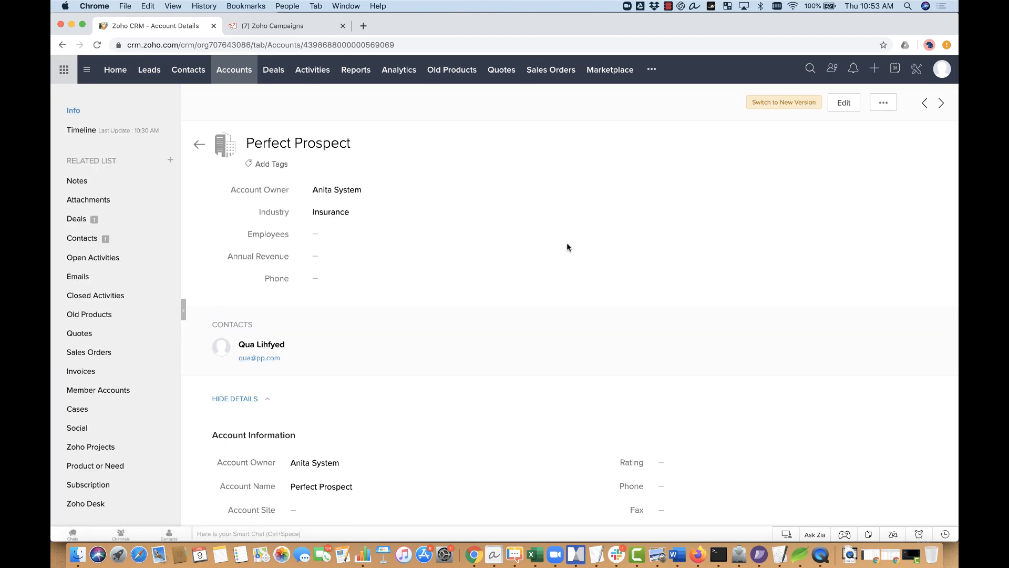
click(941, 103)
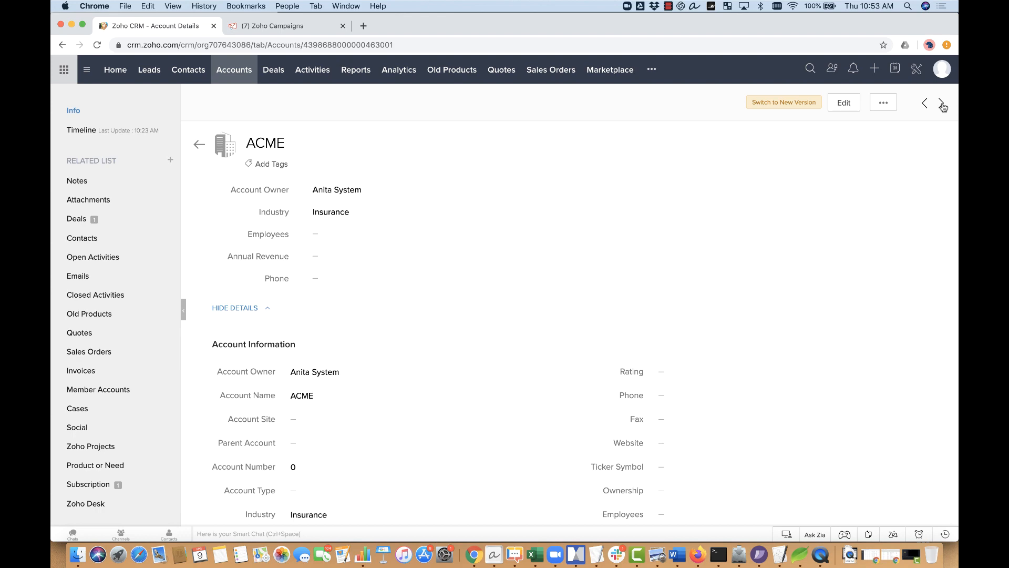
click(942, 104)
click(304, 26)
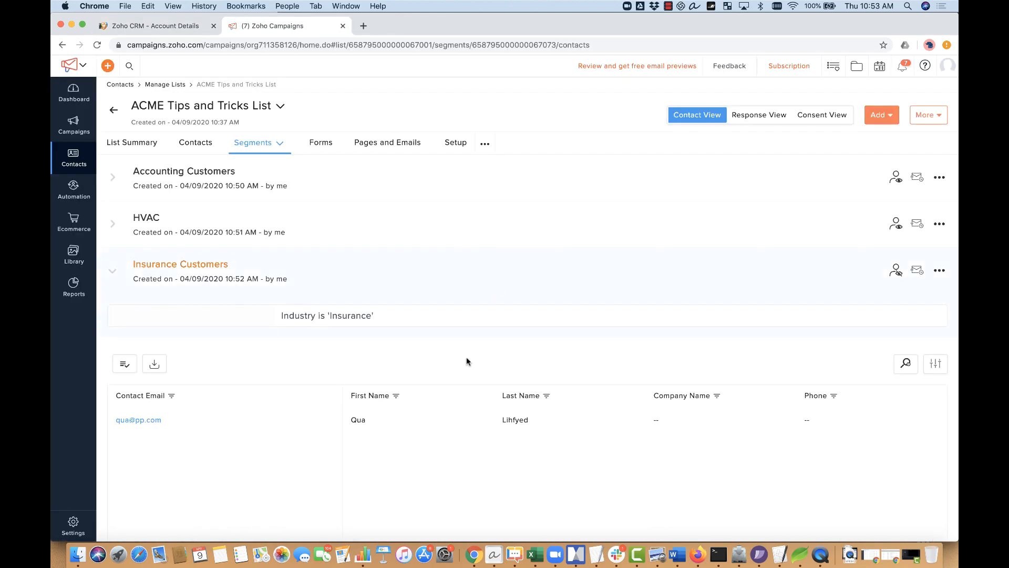
Step: Review the list's segments, with Accounting Customers showing the rule Industry is 'Accounting'
scroll(448, 416, down, 3)
scroll(448, 417, up, 3)
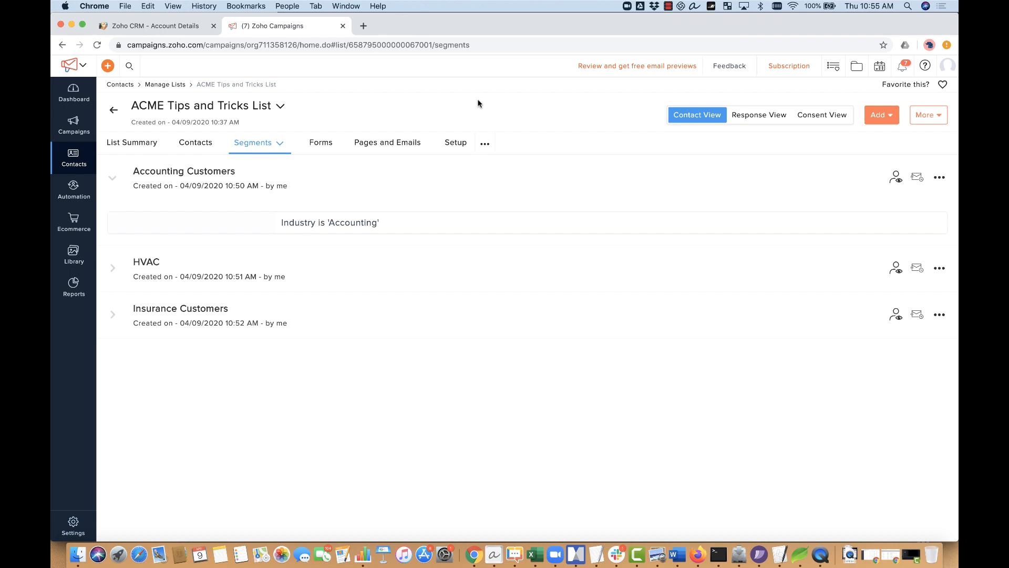
click(73, 164)
Step: Open the Zoho CRM sync setup and confirm Update Campaign Member Status in CRM is enabled
click(147, 201)
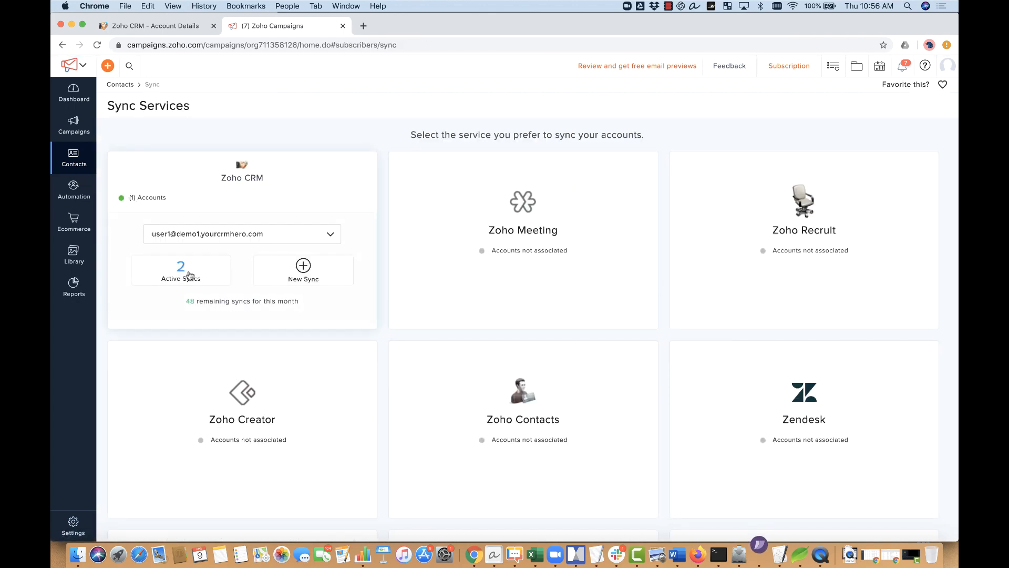
mouse_move(464, 162)
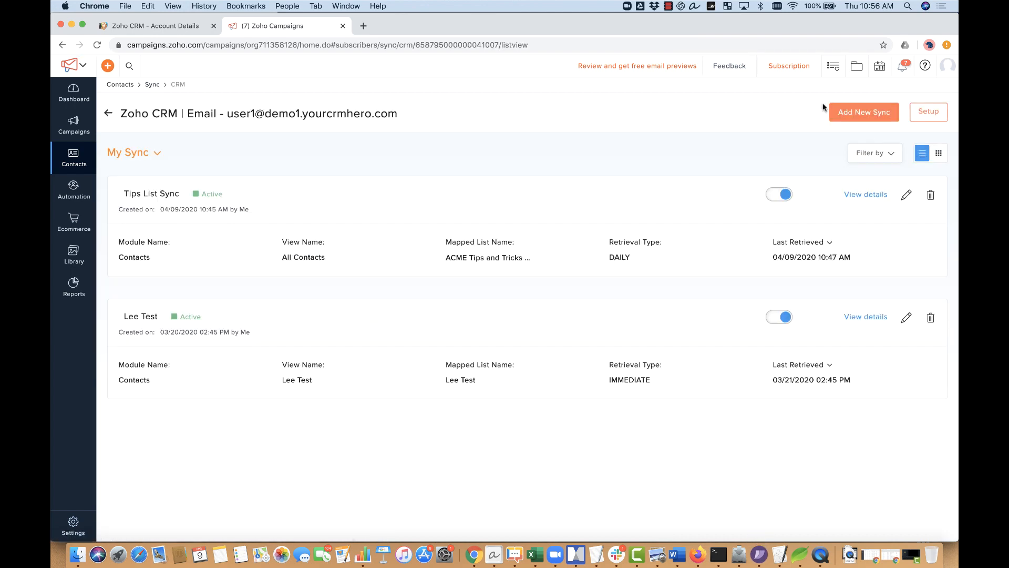
click(933, 113)
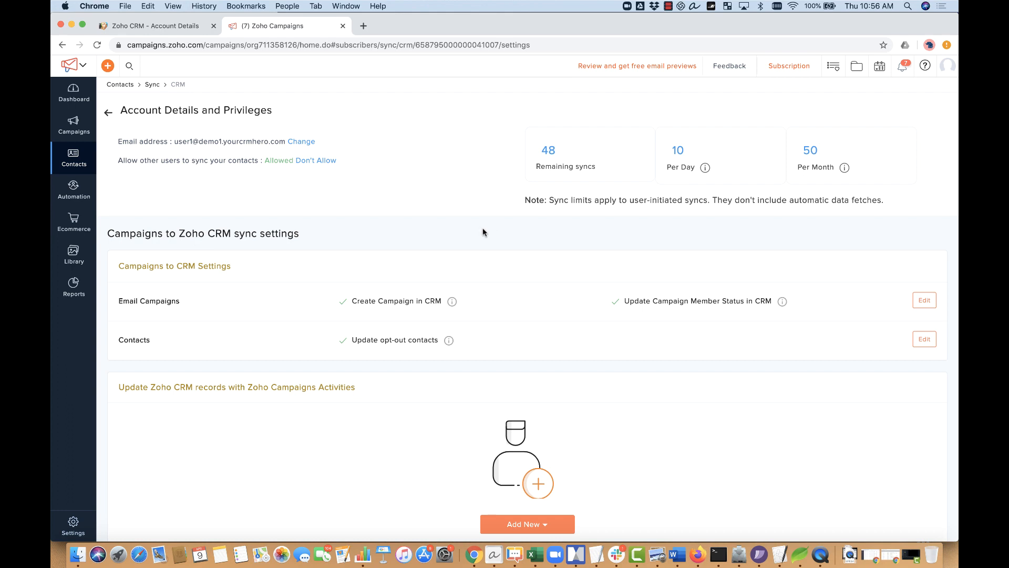
mouse_move(451, 303)
scroll(430, 400, down, 3)
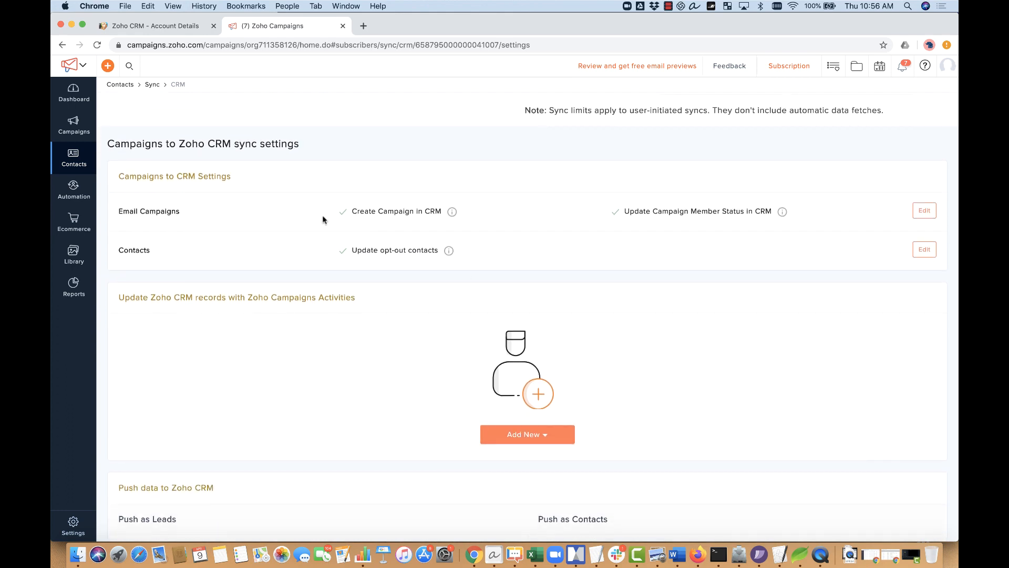
click(165, 28)
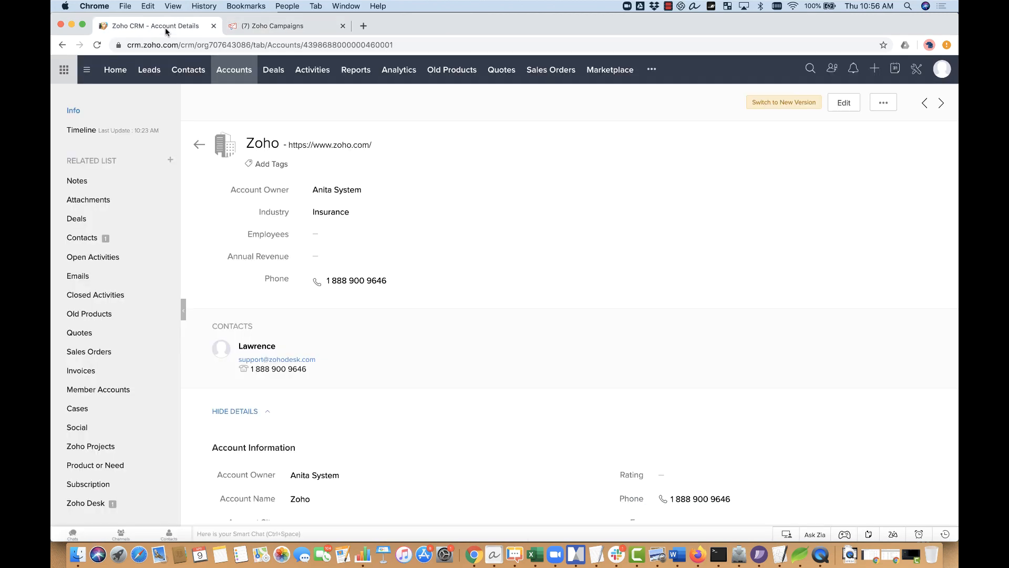
Step: Open the Contacts module's Layouts page via Setup > Modules and Fields
click(189, 73)
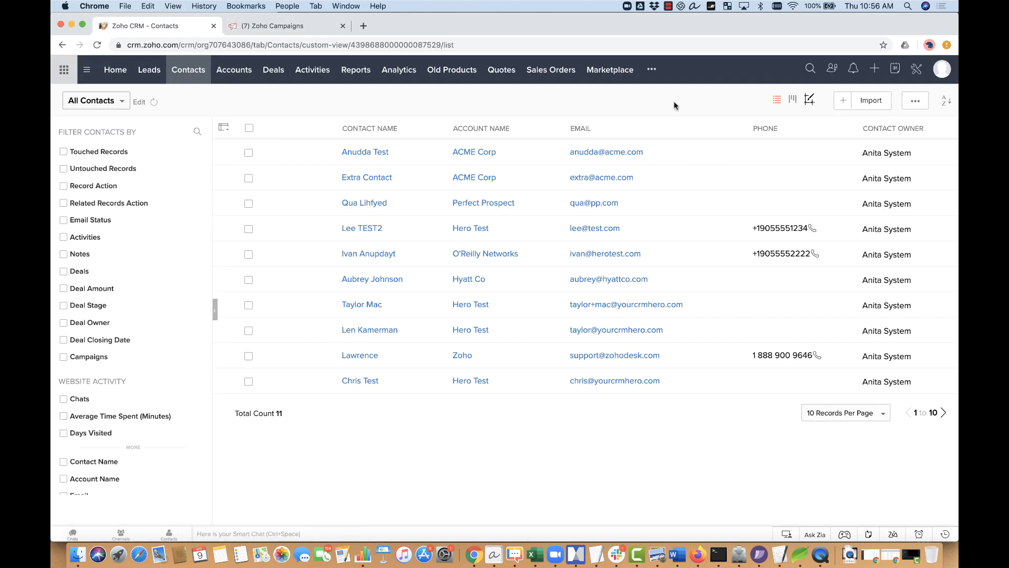
click(916, 71)
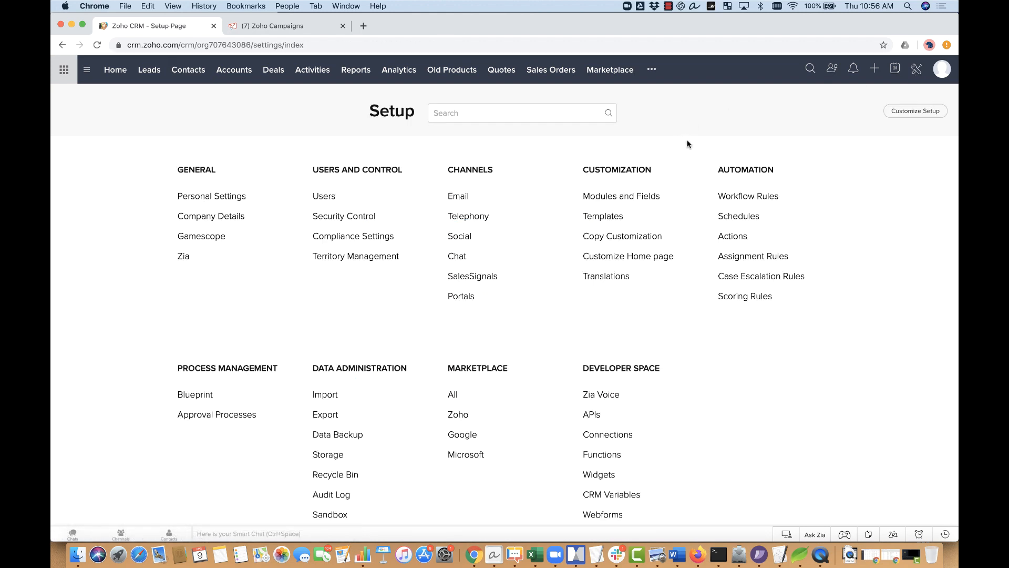
click(642, 197)
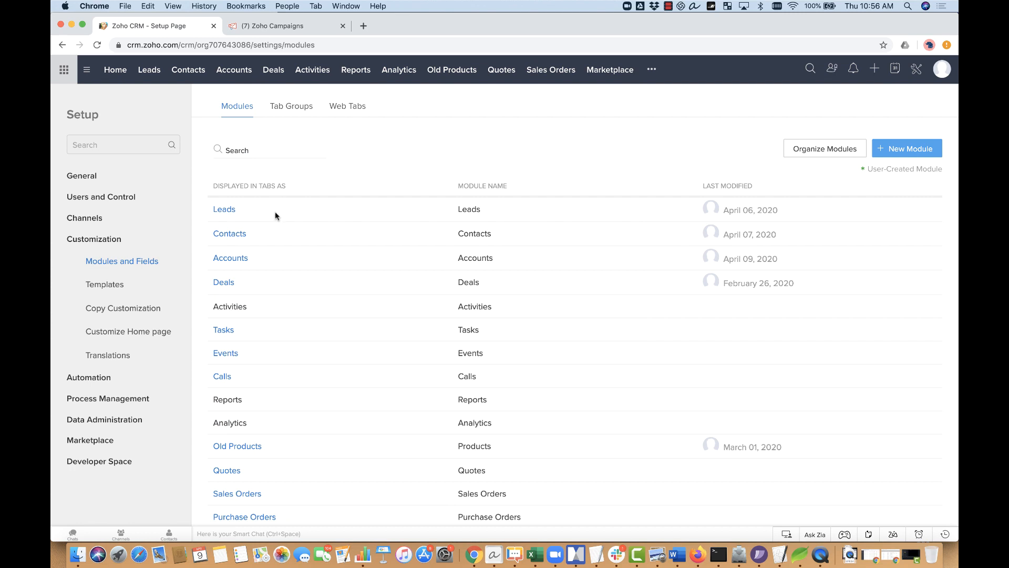
click(261, 234)
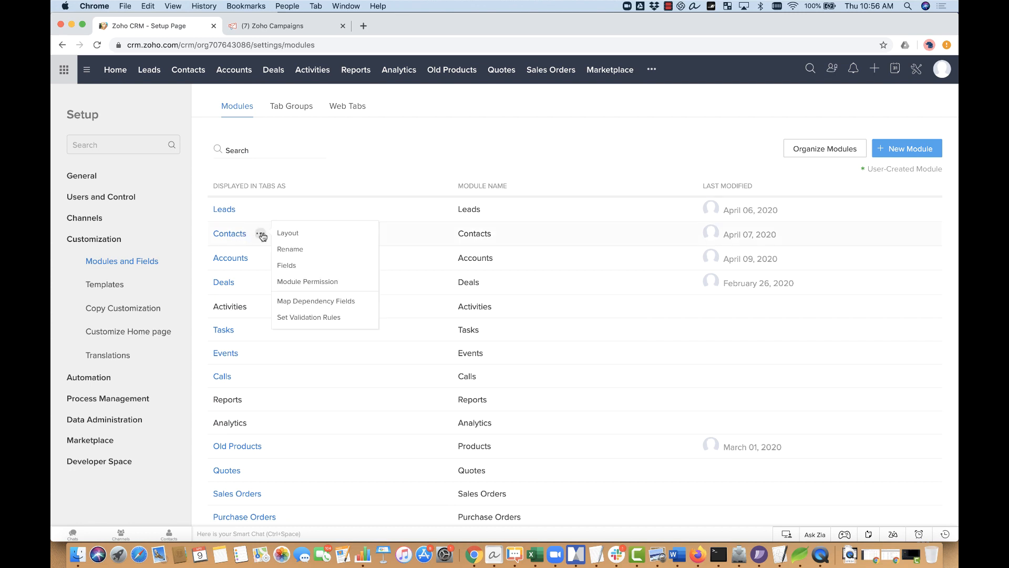
click(289, 233)
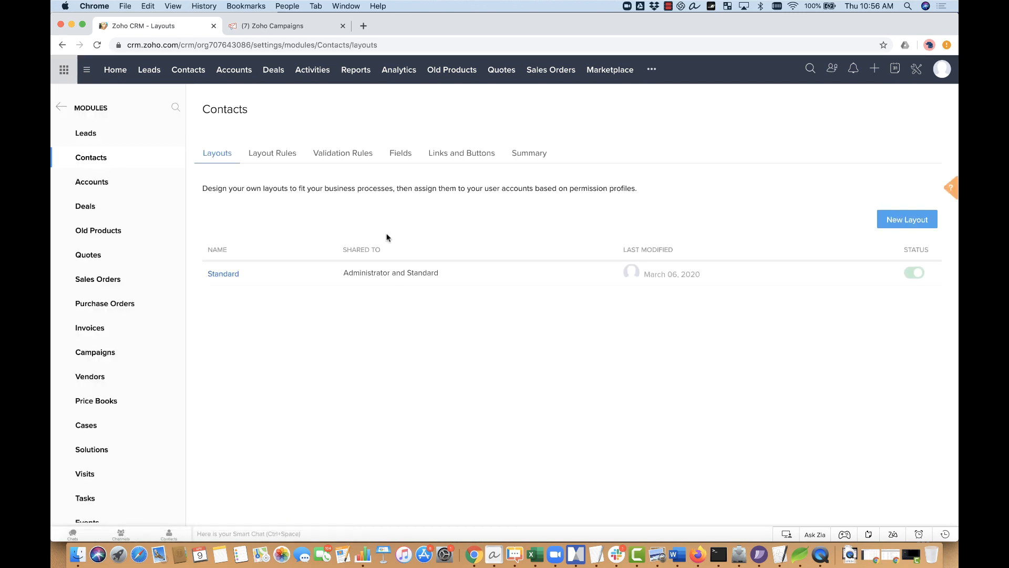
Step: Open the Contacts module's Standard layout in the layout editor
click(248, 272)
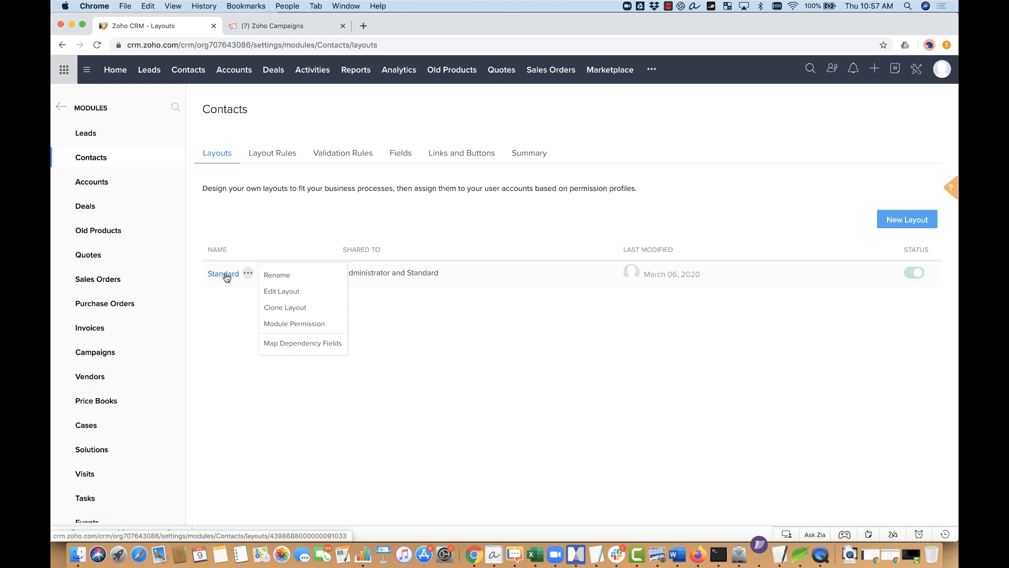
click(226, 274)
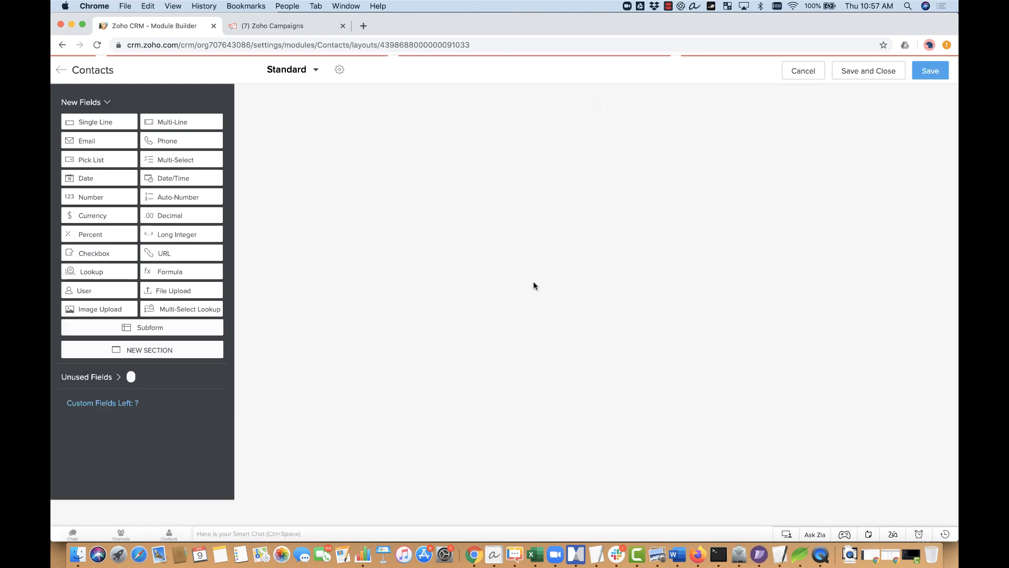
scroll(537, 285, down, 15)
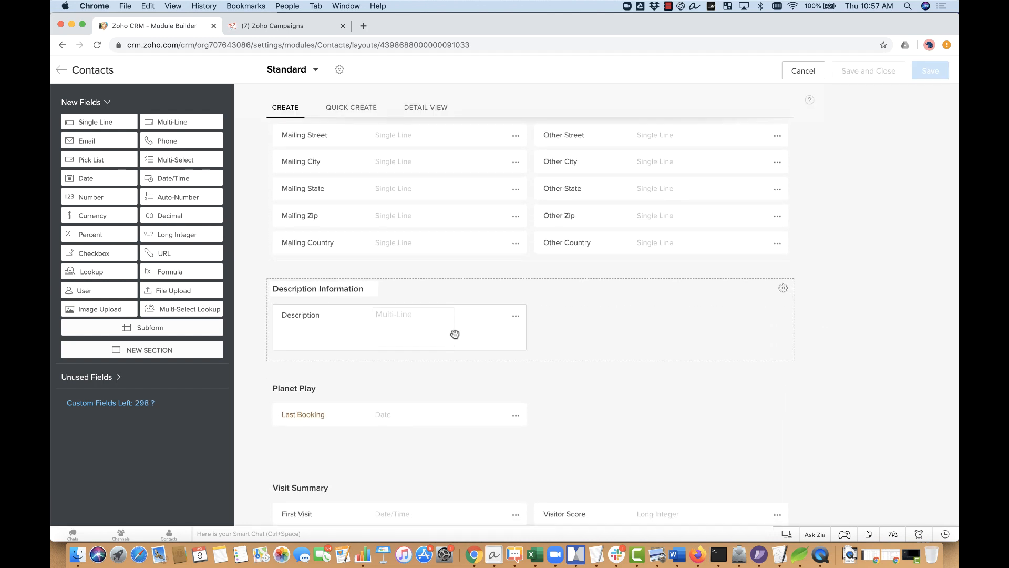
scroll(455, 334, up, 4)
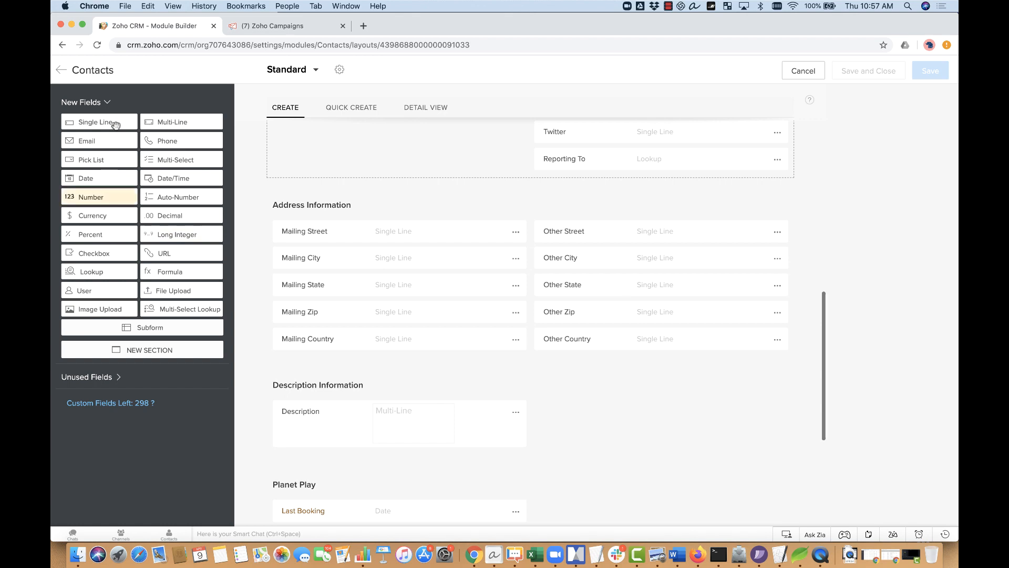
Step: Add a multi-line field named 'Campaign Results' below Description and save the layout
drag(176, 122, 333, 377)
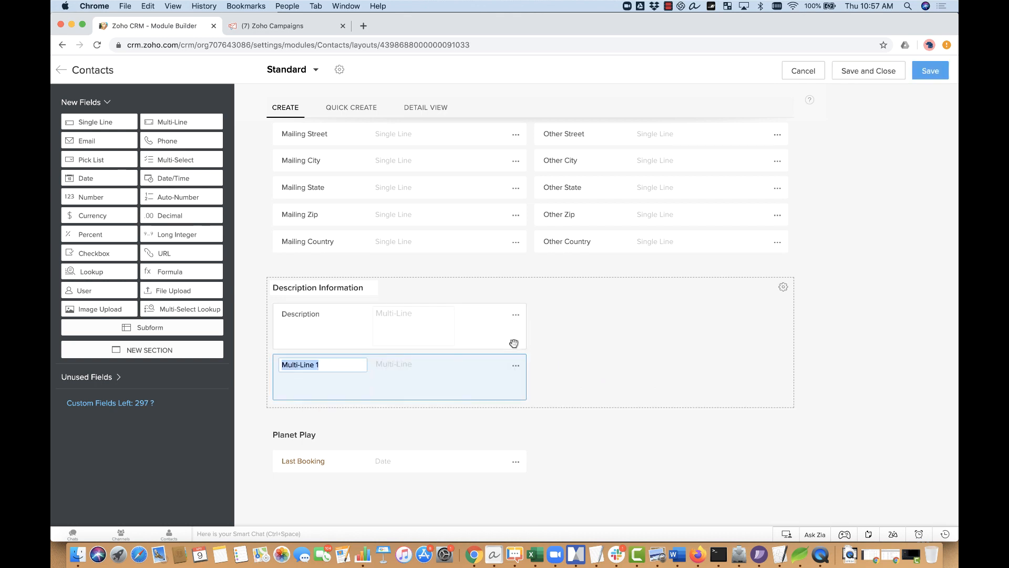
text(Campaign Results)
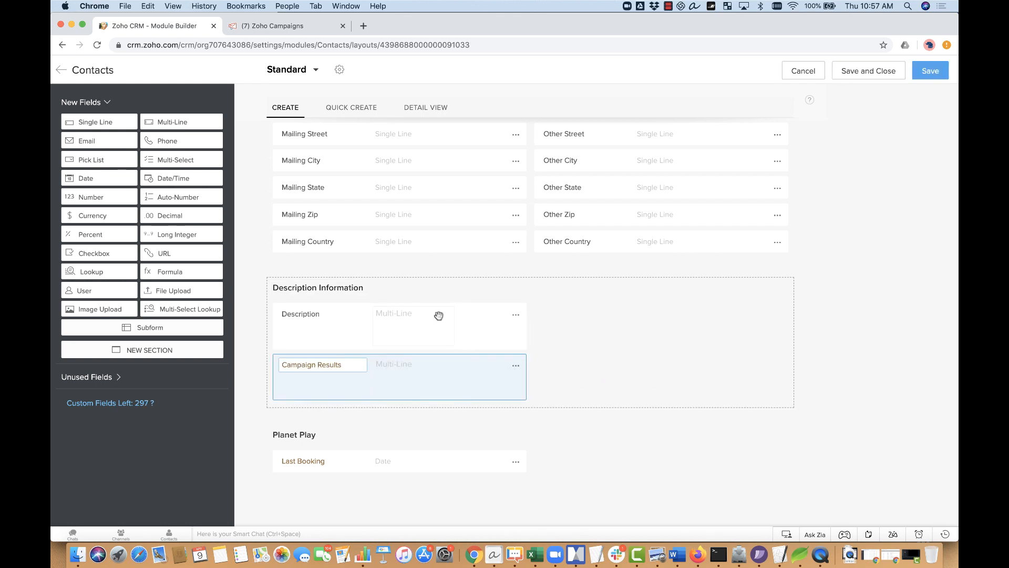
click(876, 145)
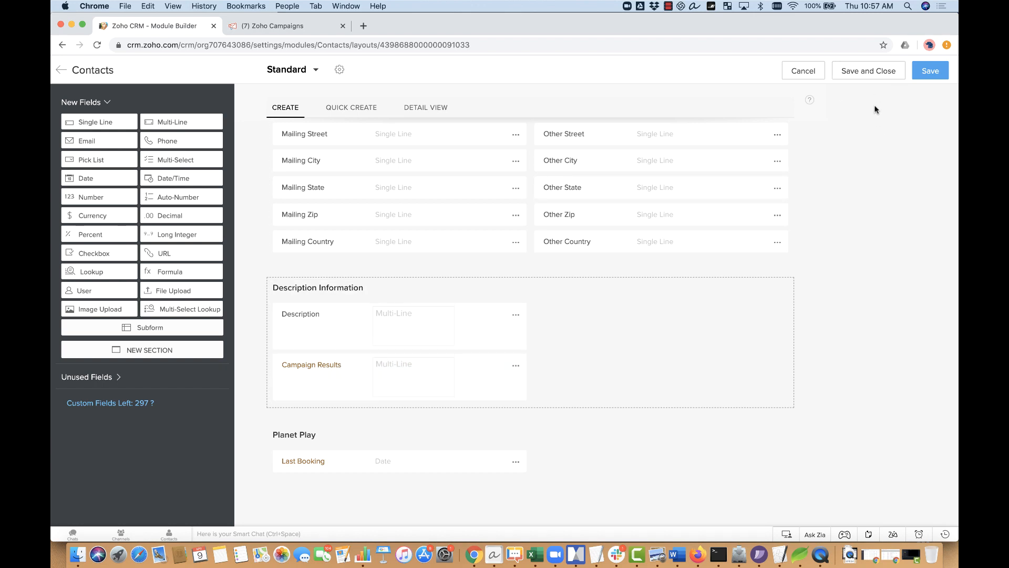
click(875, 76)
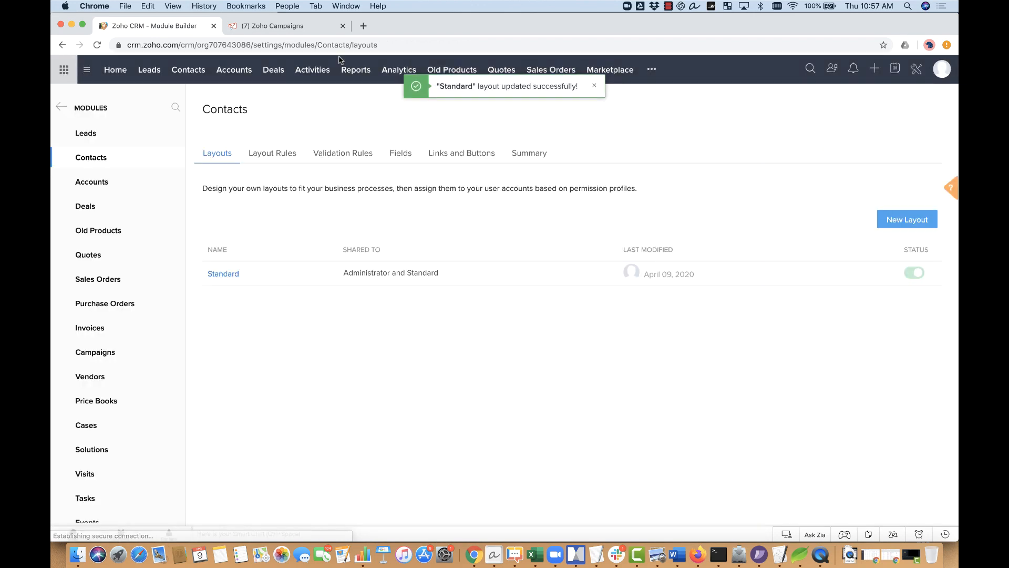
click(302, 29)
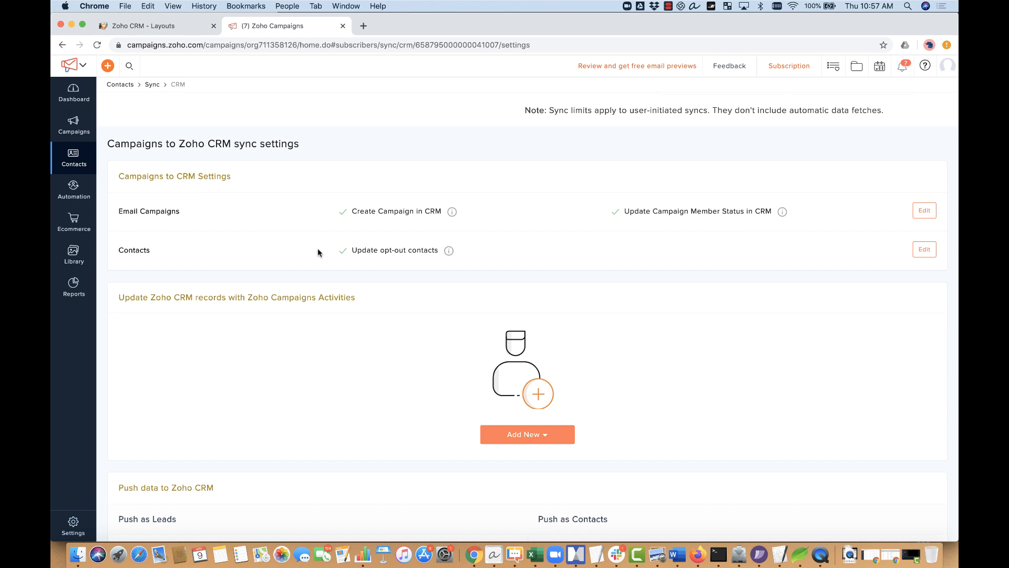
click(537, 436)
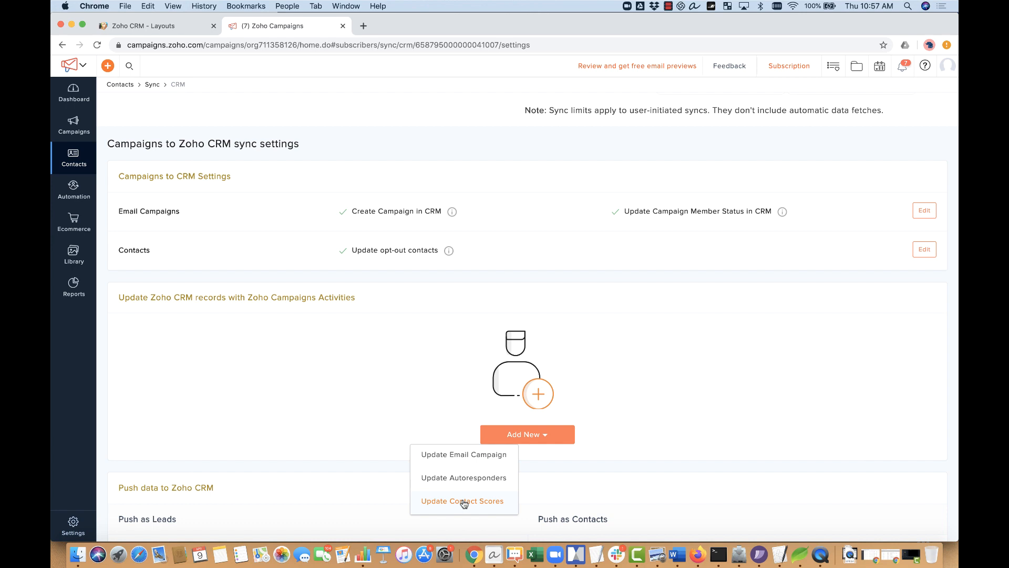
click(463, 458)
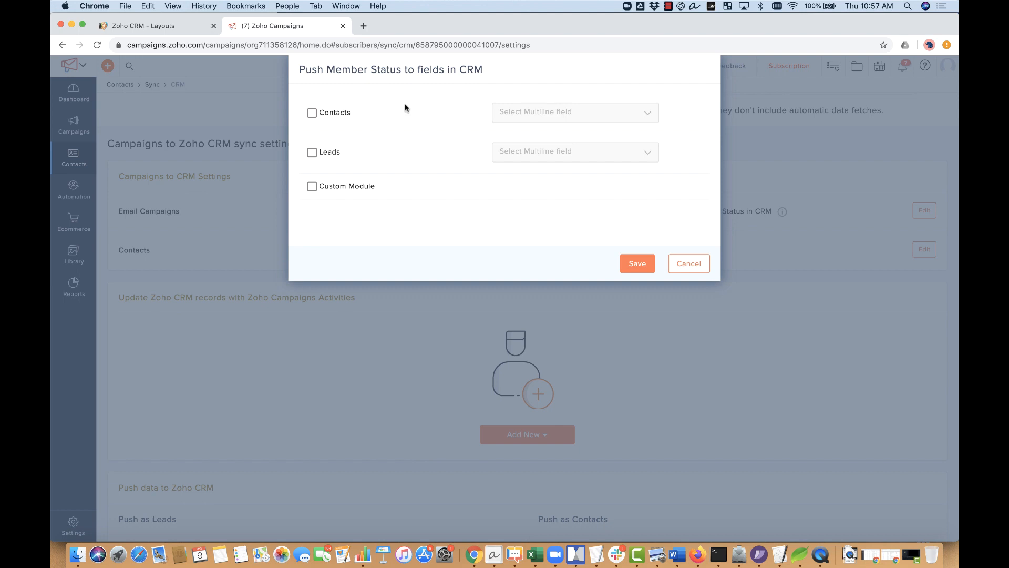
click(312, 113)
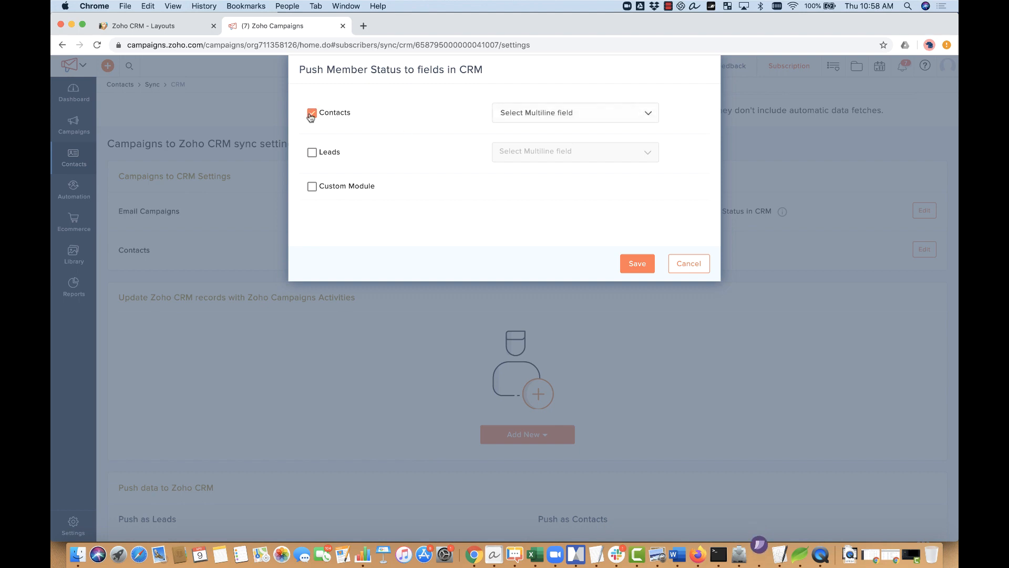
click(550, 112)
click(546, 112)
click(312, 112)
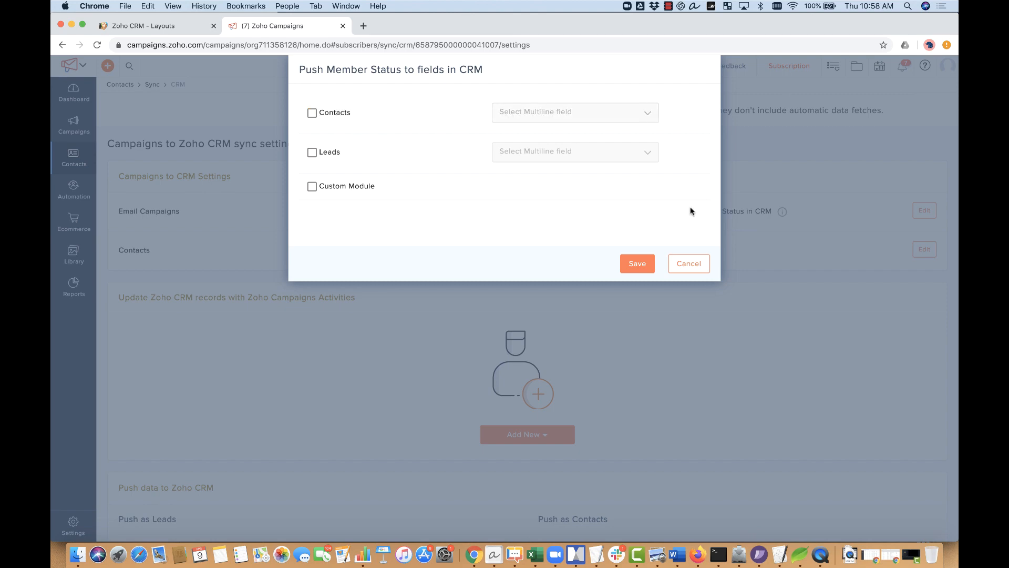
click(697, 268)
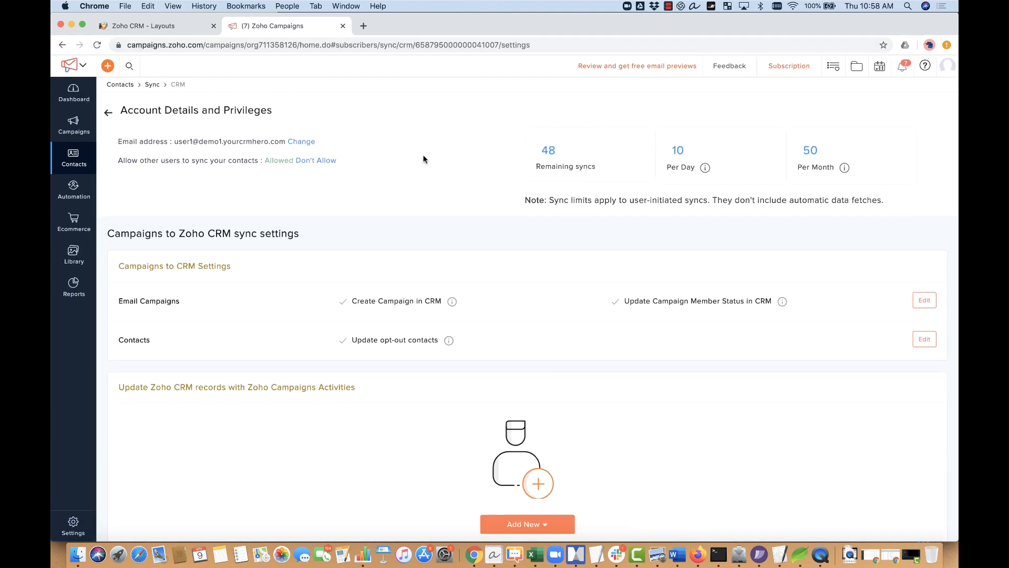
Step: Reload the sync settings and start a new Update Email Campaign member status activity
click(97, 45)
scroll(616, 276, down, 2)
scroll(616, 275, down, 2)
click(525, 405)
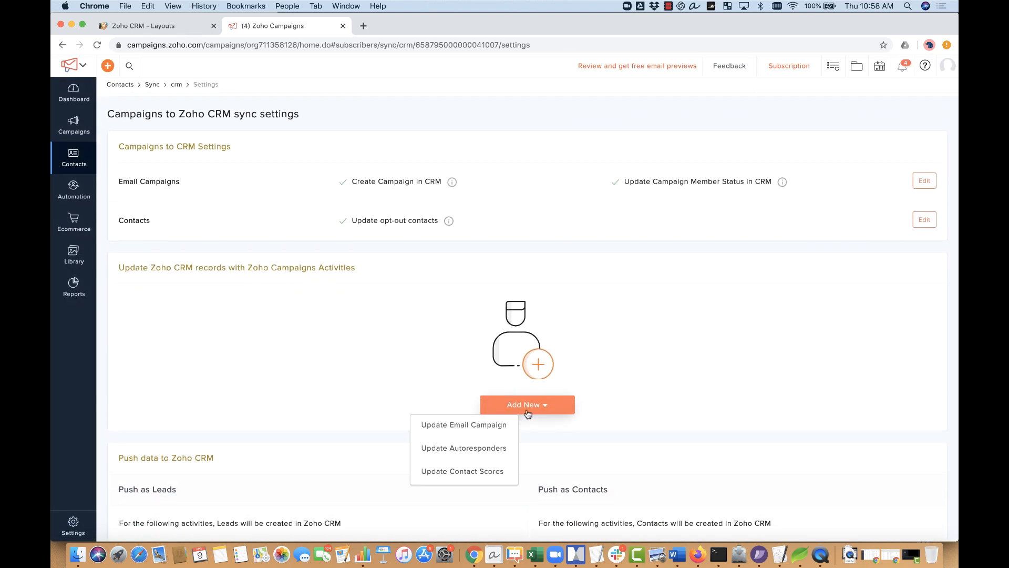
click(476, 424)
Step: Map Contacts member status to the Campaign Results field, save, and confirm overwriting existing data
click(313, 113)
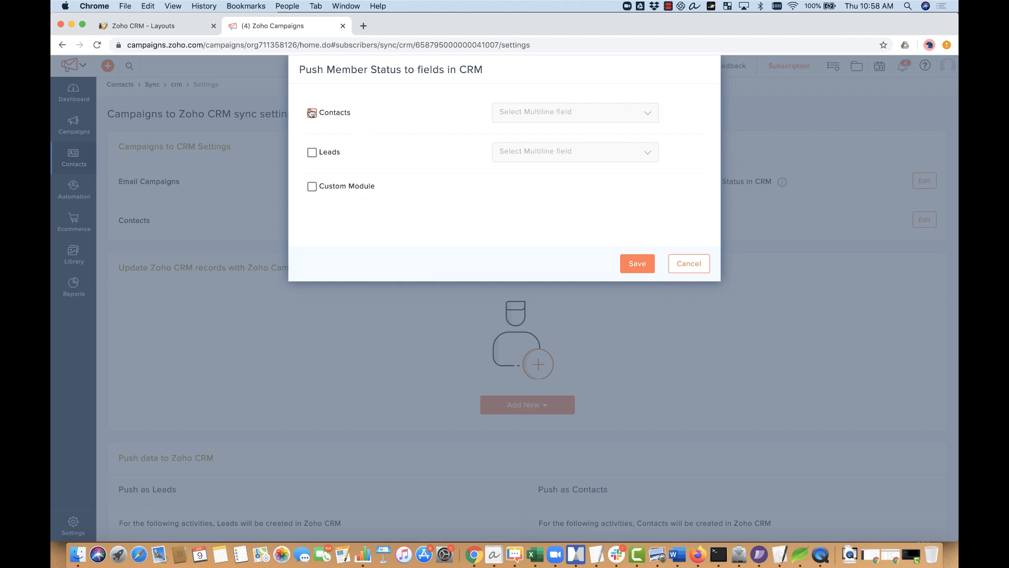
click(531, 118)
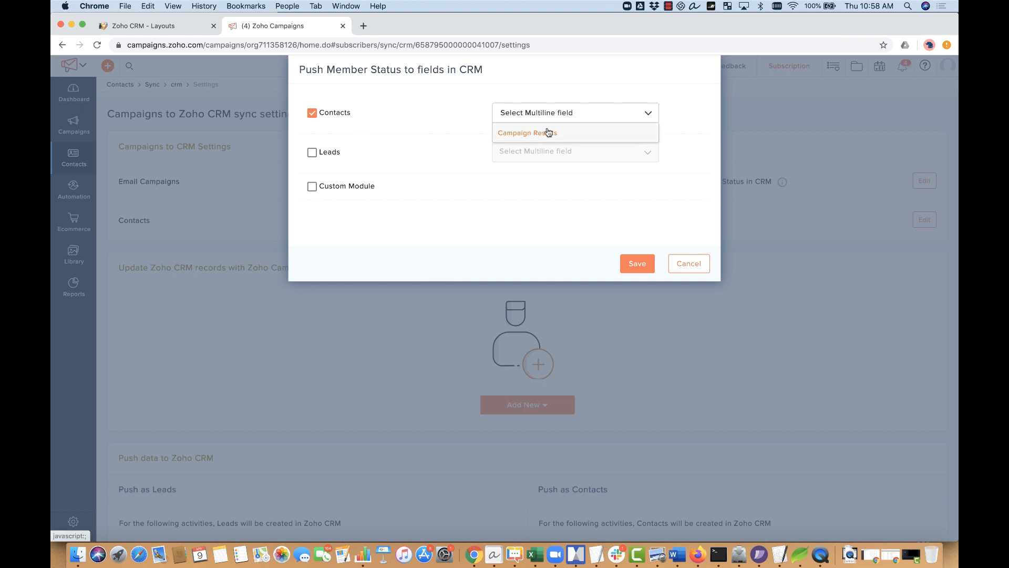
click(580, 132)
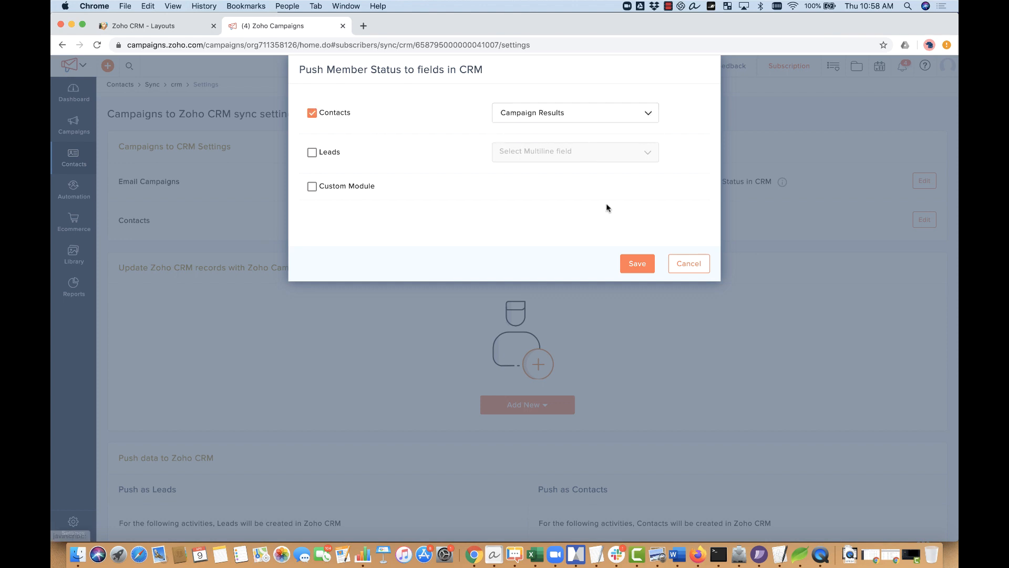
click(636, 267)
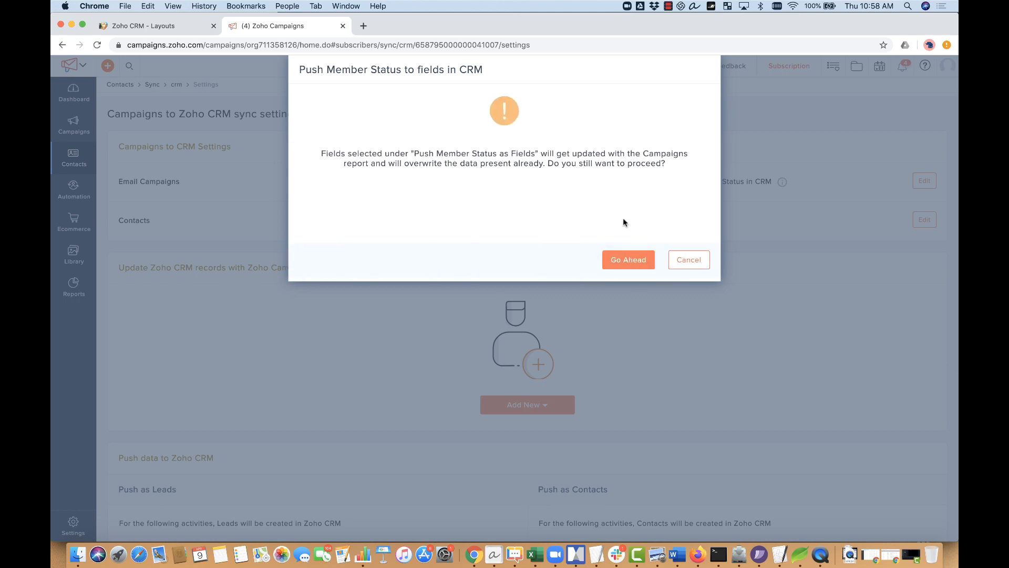
click(626, 258)
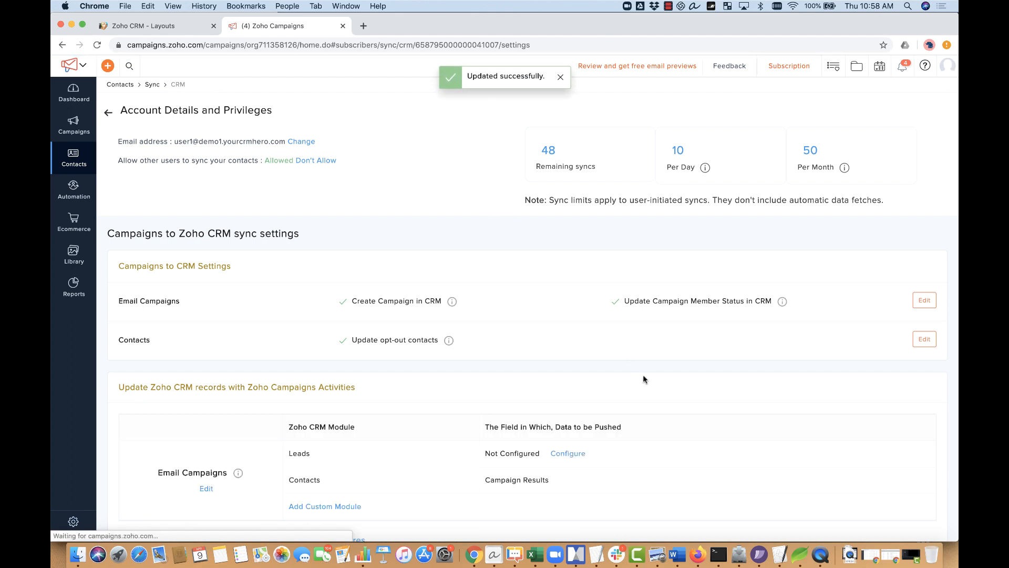
scroll(642, 374, down, 4)
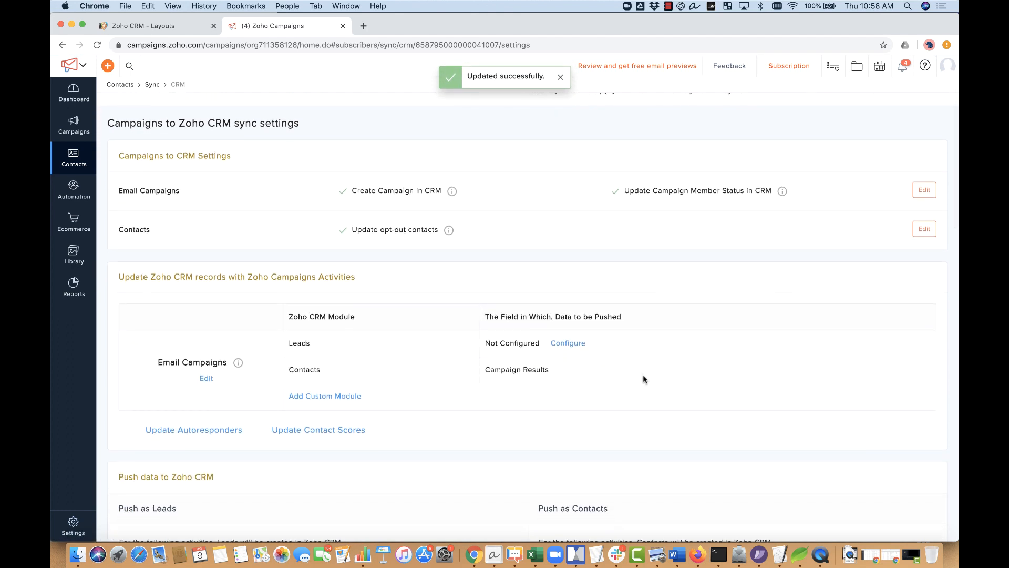
scroll(642, 374, down, 4)
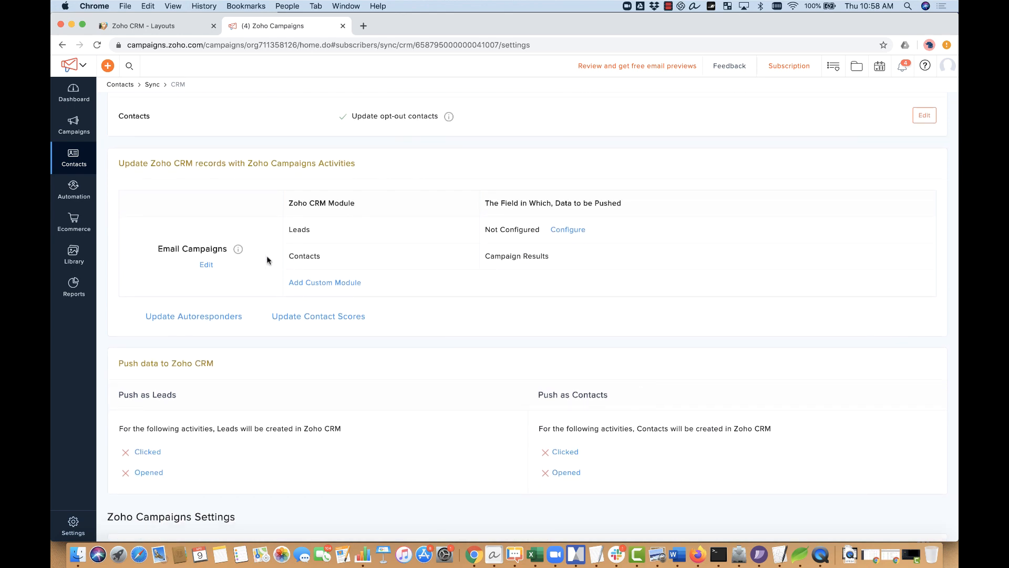
scroll(264, 253, down, 8)
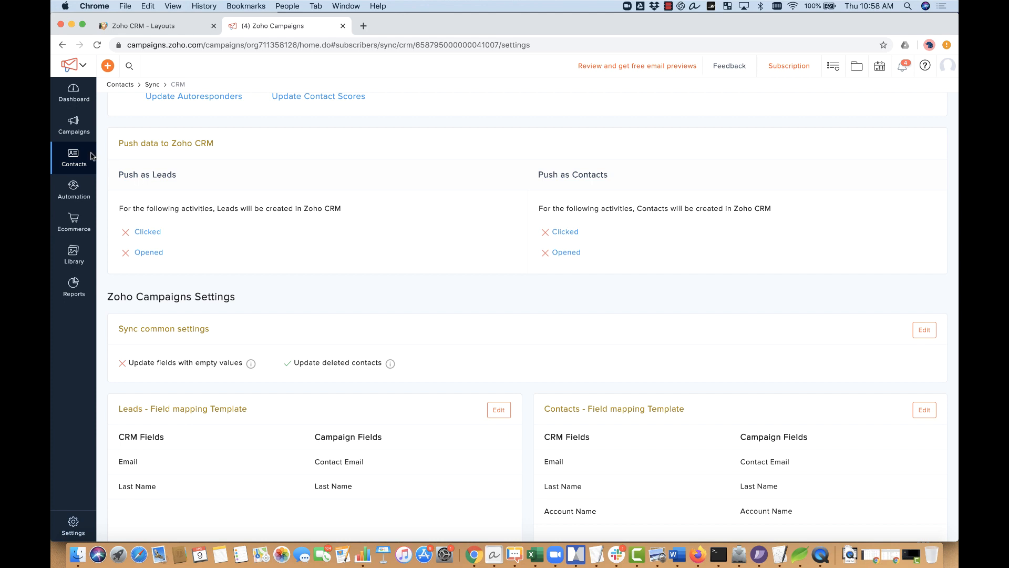
mouse_move(73, 130)
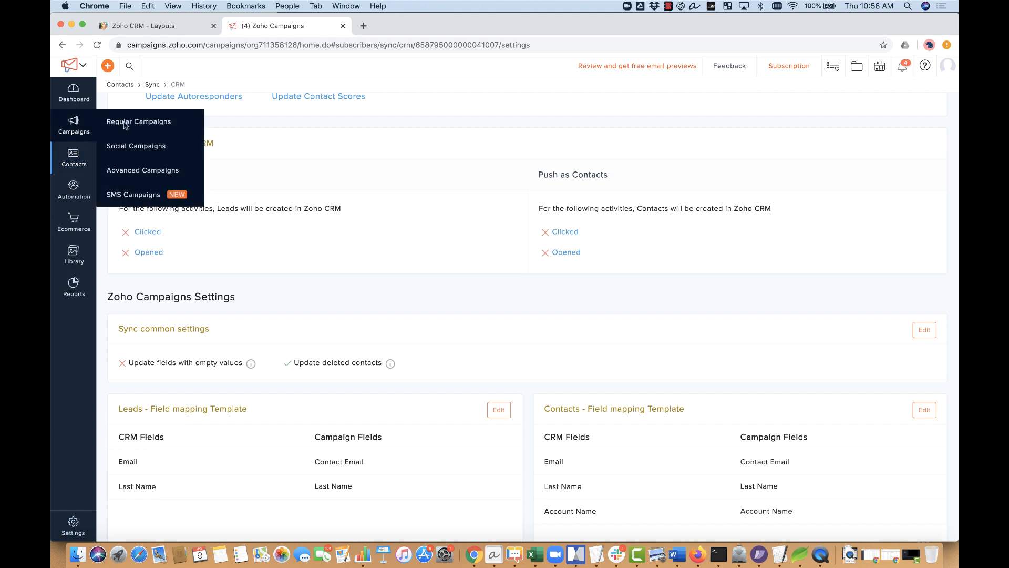
Step: Show the Regular Campaigns list, then bring up the Automation options
click(139, 125)
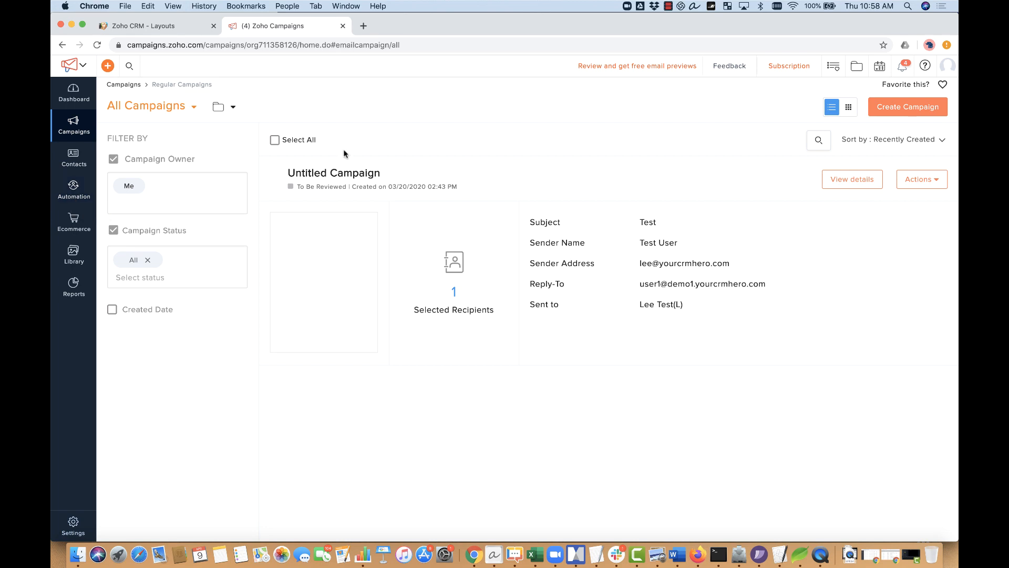
click(75, 186)
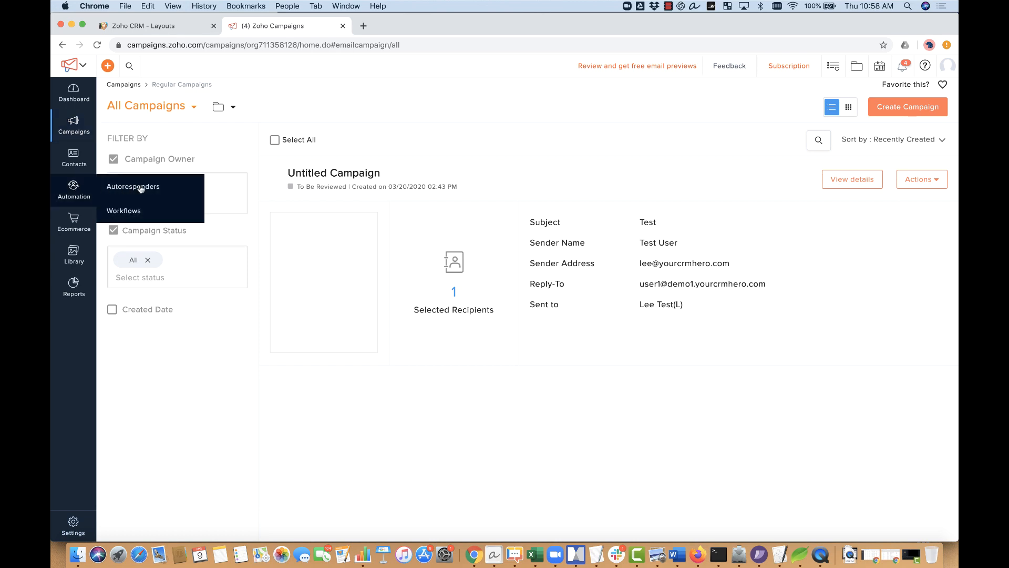
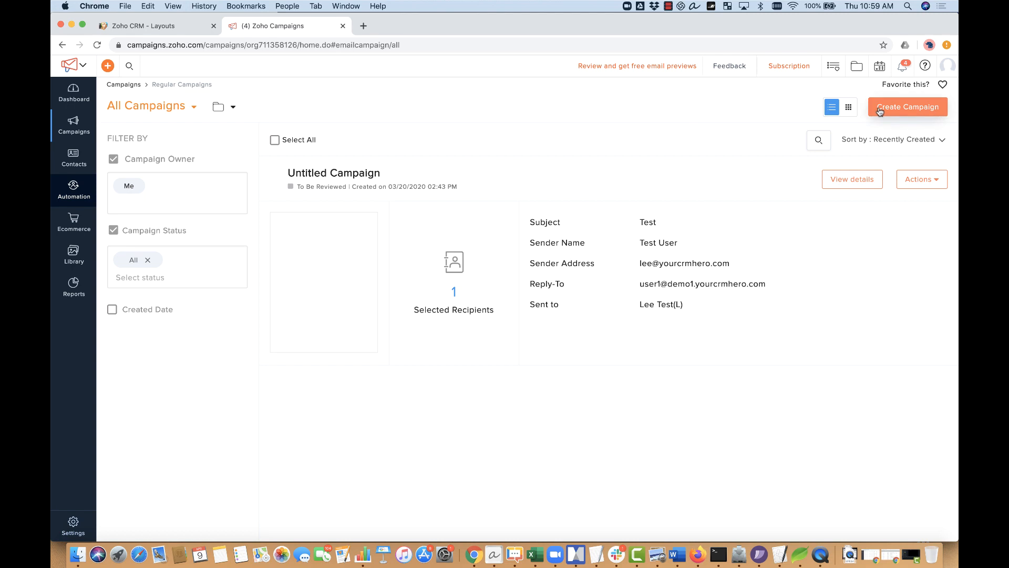
Step: Create a new email campaign and rename it 'Accounting Focused Webinar'
click(880, 110)
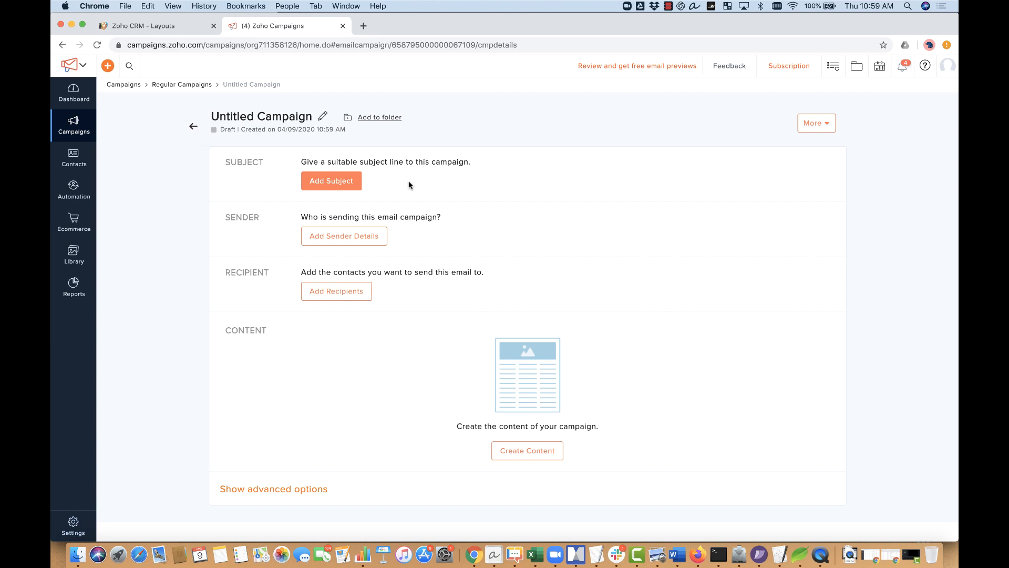
click(322, 117)
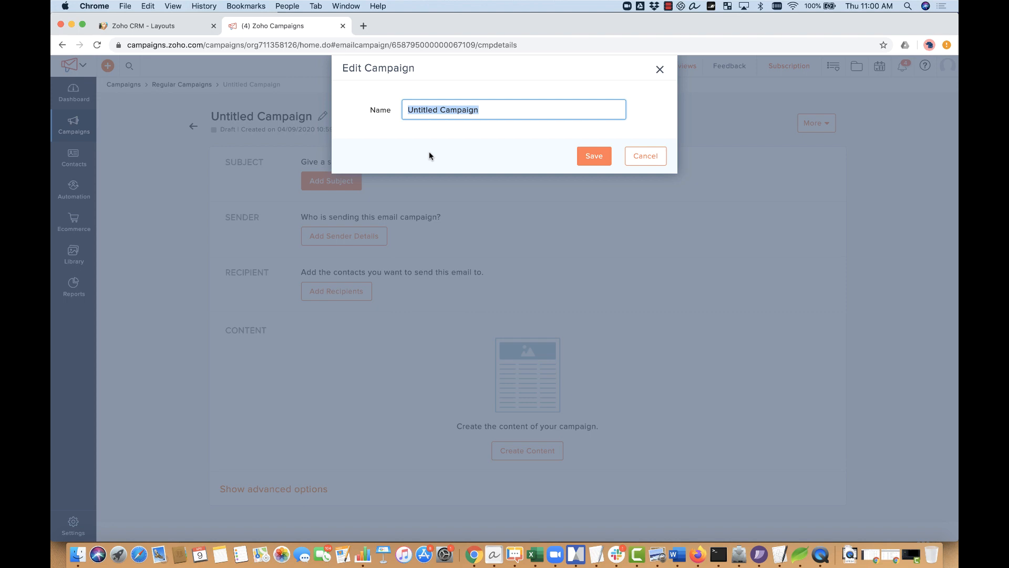
text(Accounting Focused Webin)
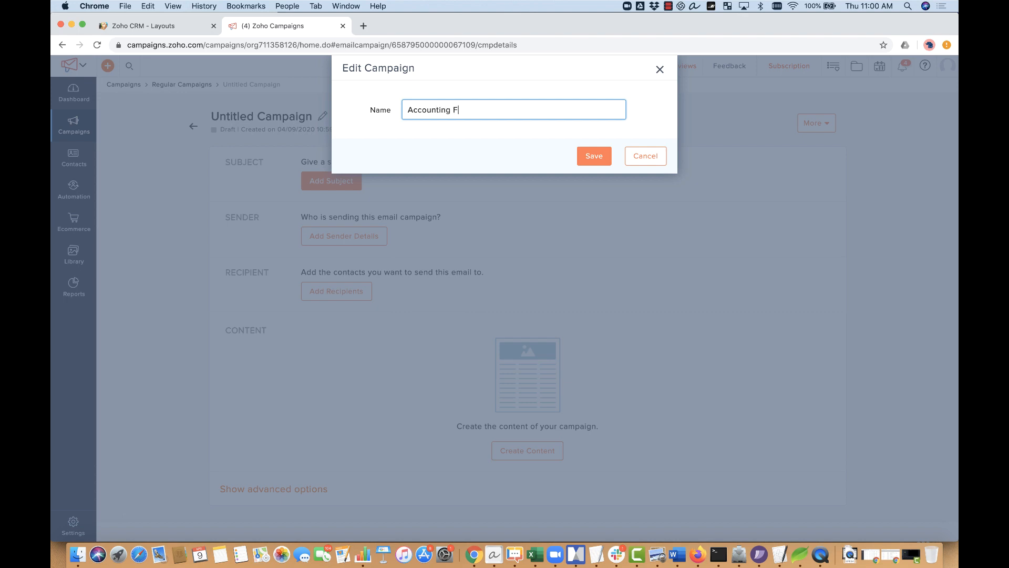
text(ar)
click(594, 156)
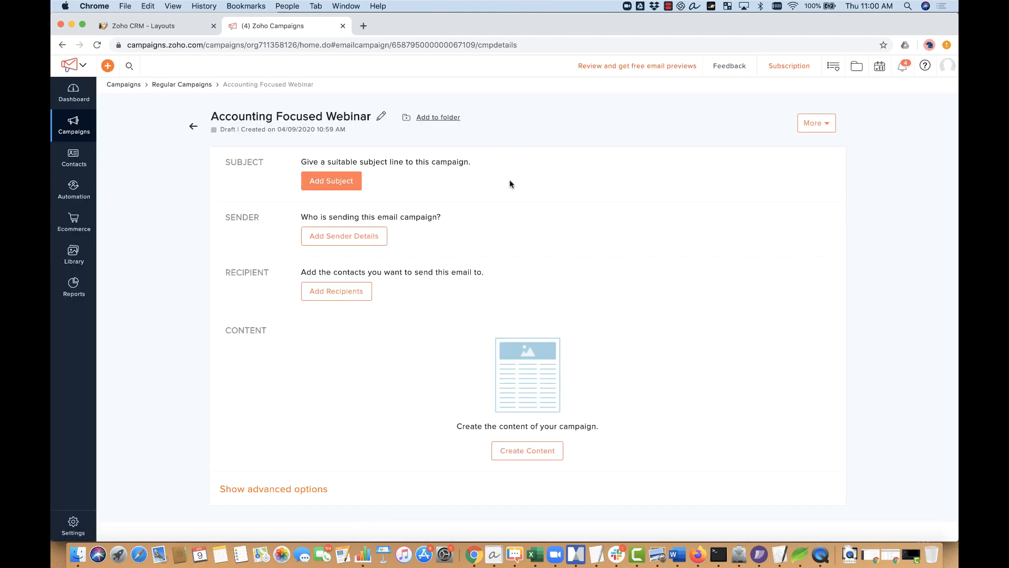
Step: Save subject 'You're invited to our exclusive webinar for CPA's' with preheader 'Details of that go here...'
click(334, 182)
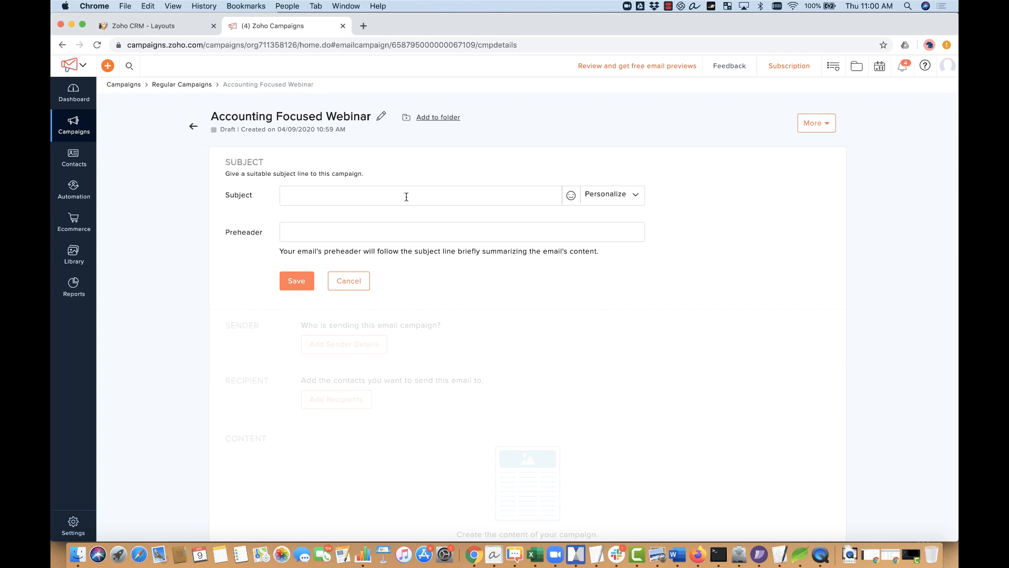
text(You're invited to our )
text(webinar)
key(BackSpace)
key(BackSpace)
key(BackSpace)
key(BackSpace)
key(BackSpace)
key(BackSpace)
text(exclusive webinar for CPA's)
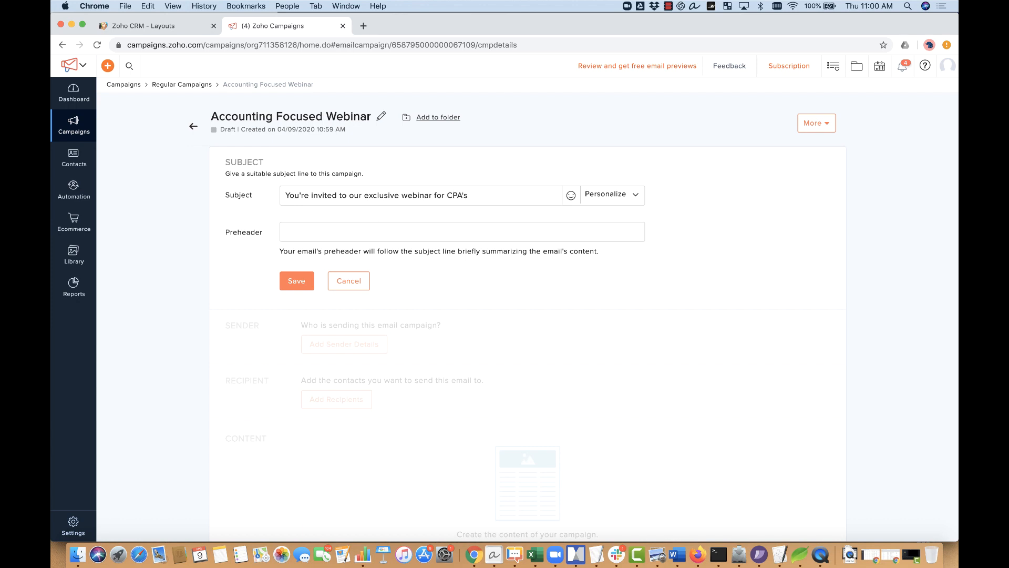
click(363, 231)
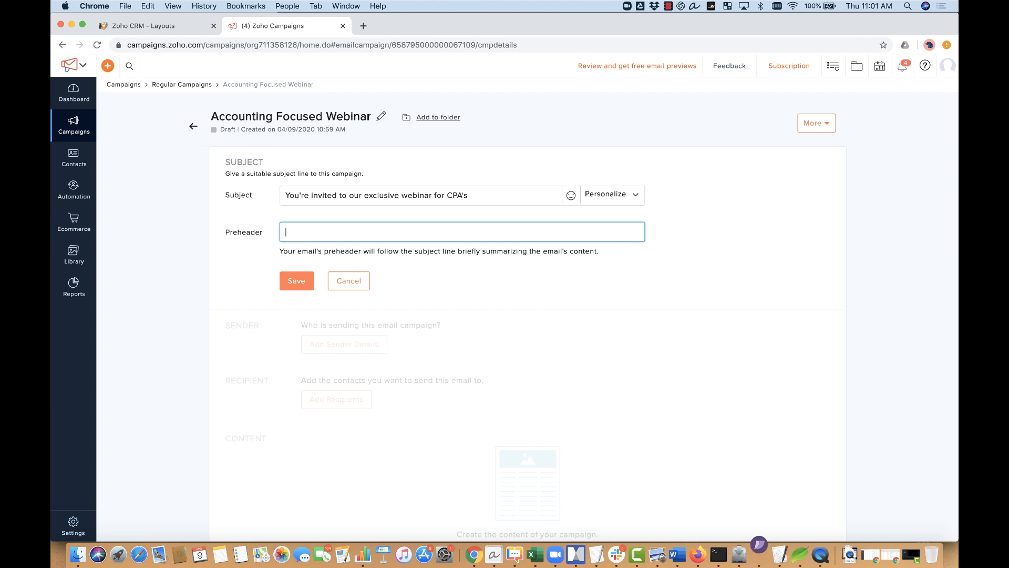
text(Details of that go here...)
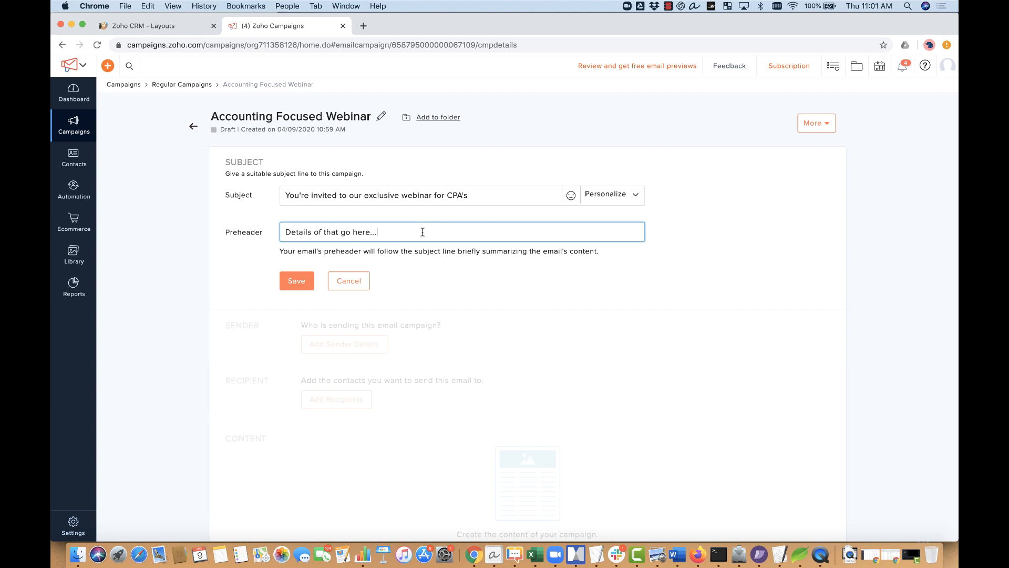
click(297, 281)
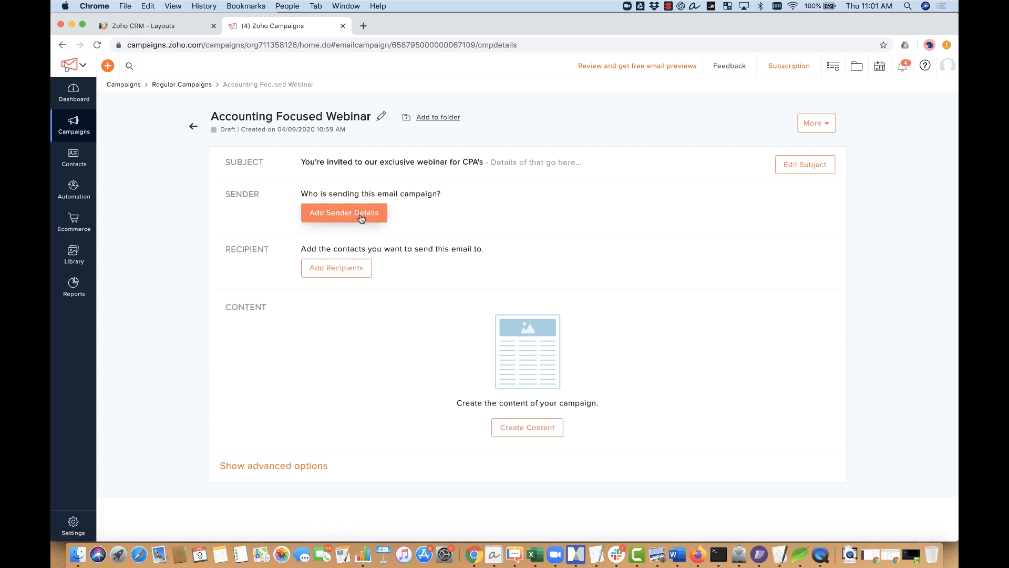
Step: In sender details, review the available addresses and choose the CRM owner address option
click(361, 216)
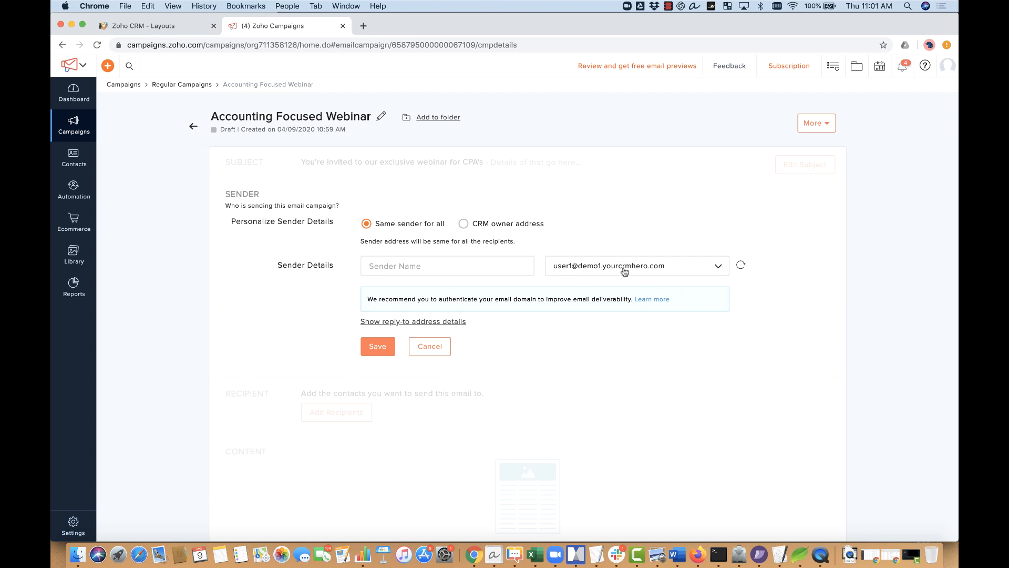
click(477, 264)
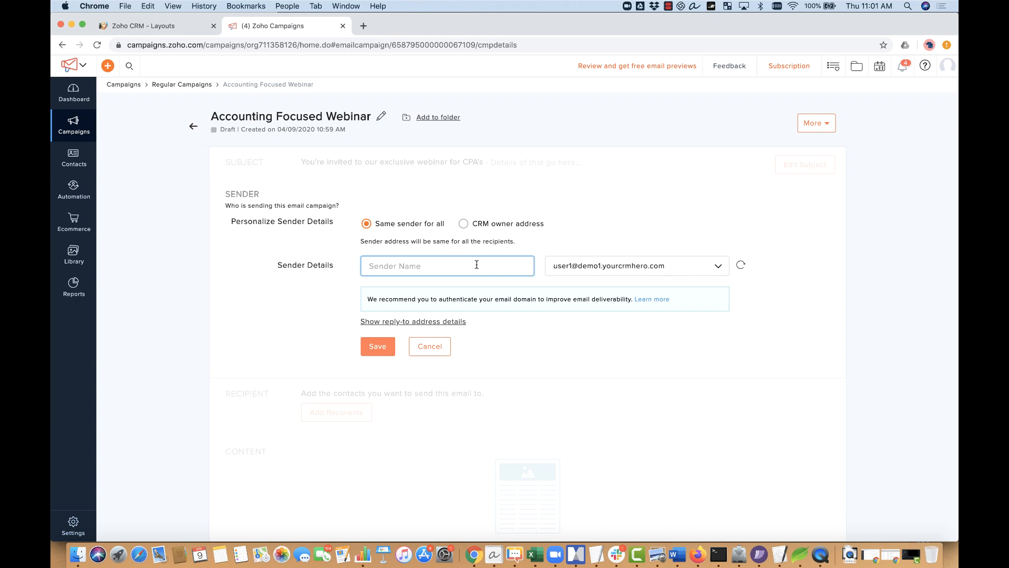
click(590, 268)
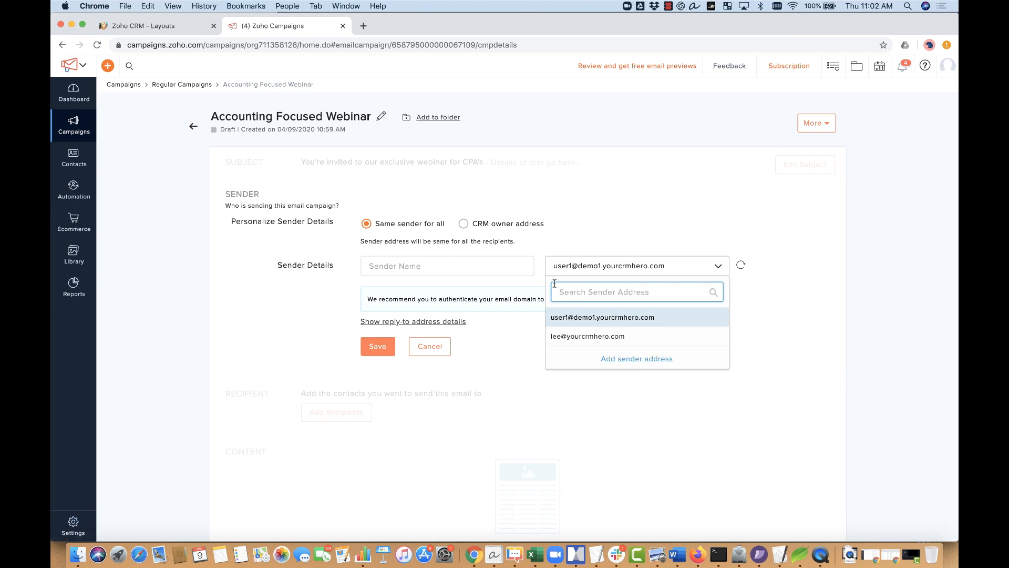
click(493, 264)
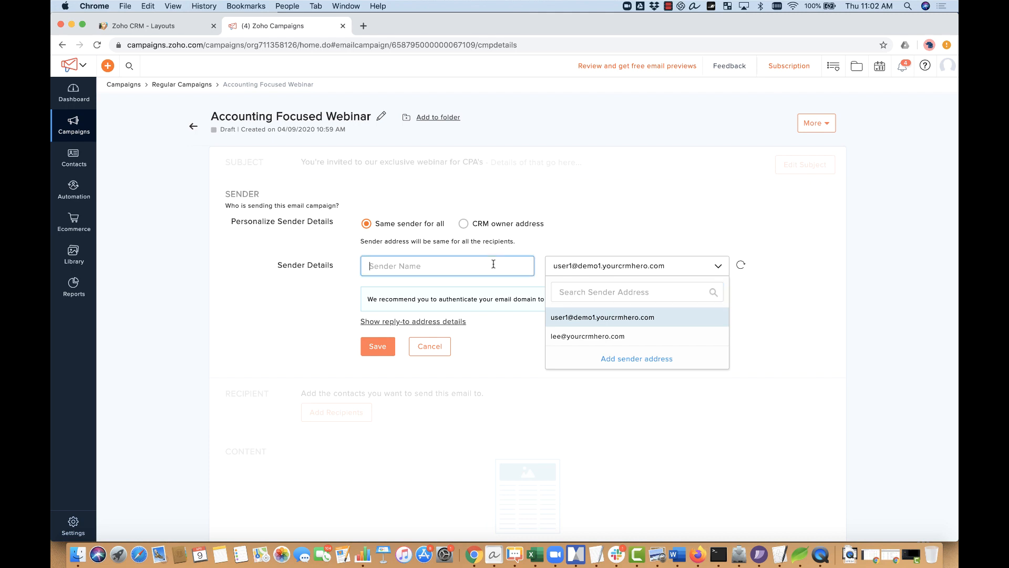
click(463, 224)
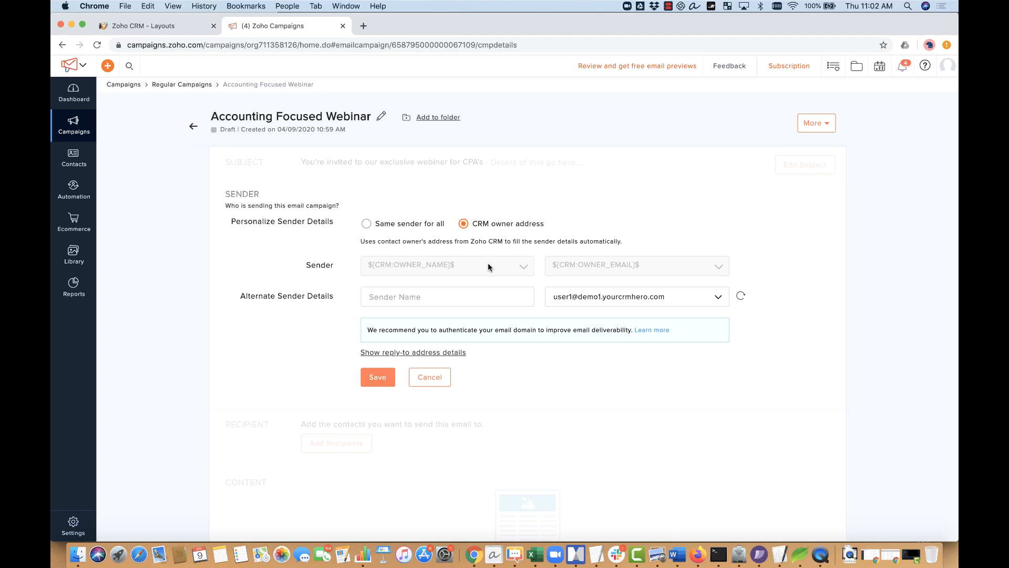
click(191, 31)
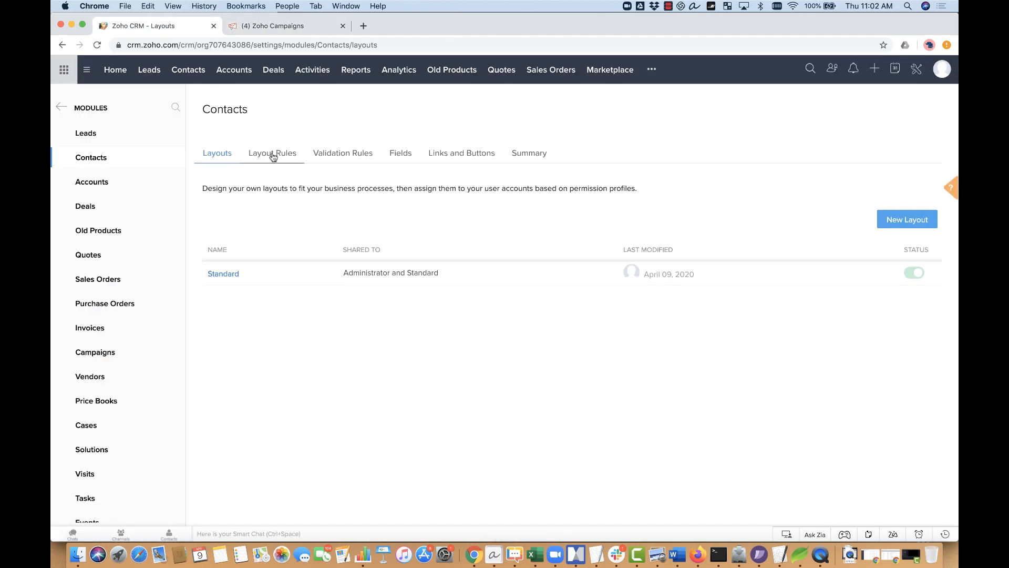
click(222, 72)
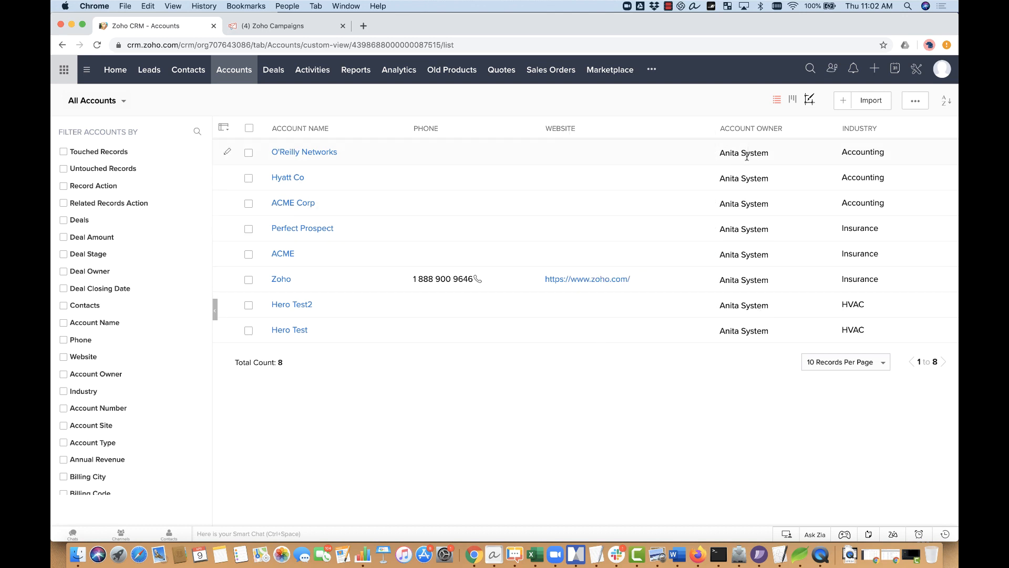
mouse_move(755, 207)
click(279, 26)
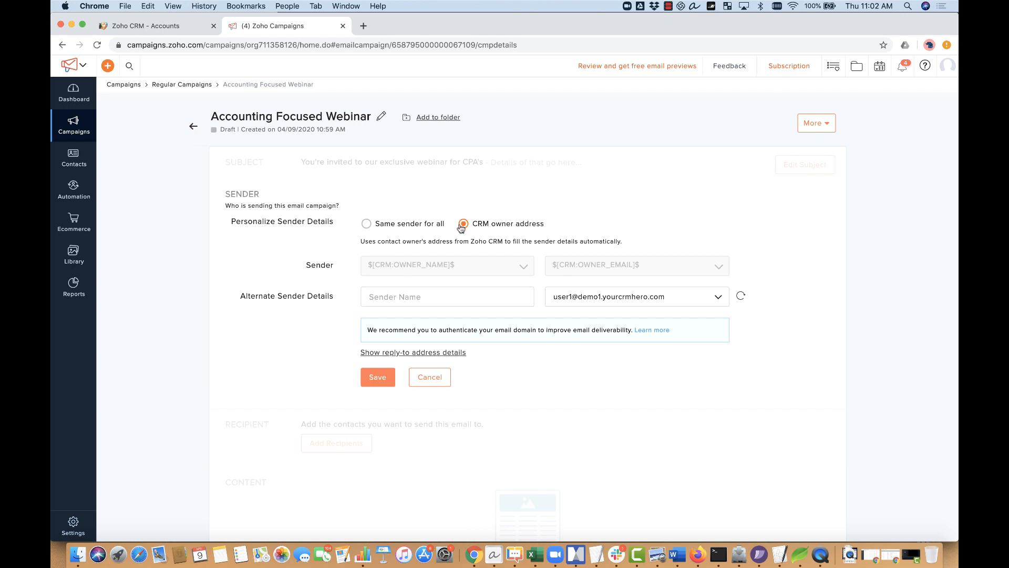
Step: Switch back to the same sender for all recipients, enter the sender's name, and save
click(436, 298)
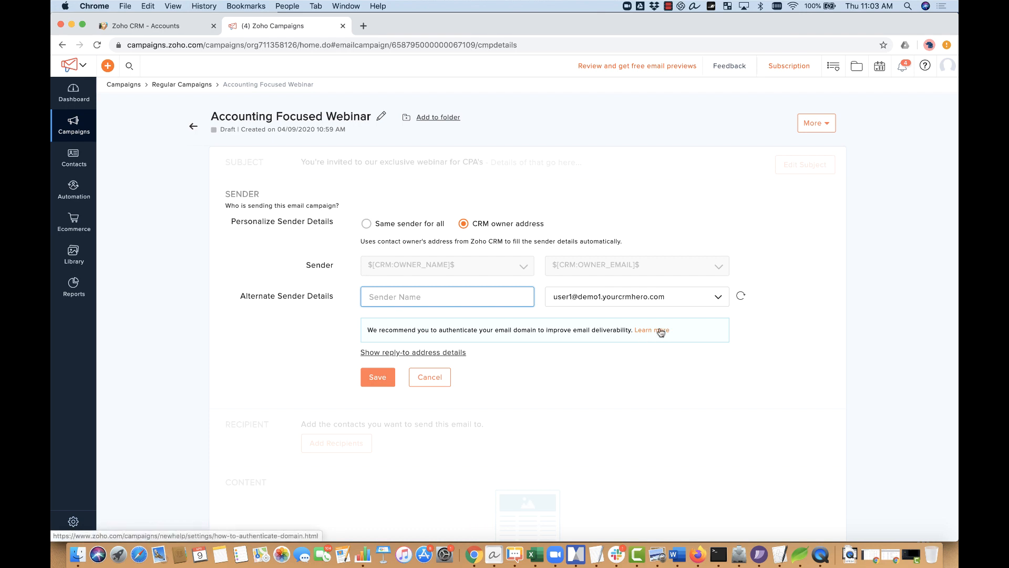
click(366, 225)
click(402, 250)
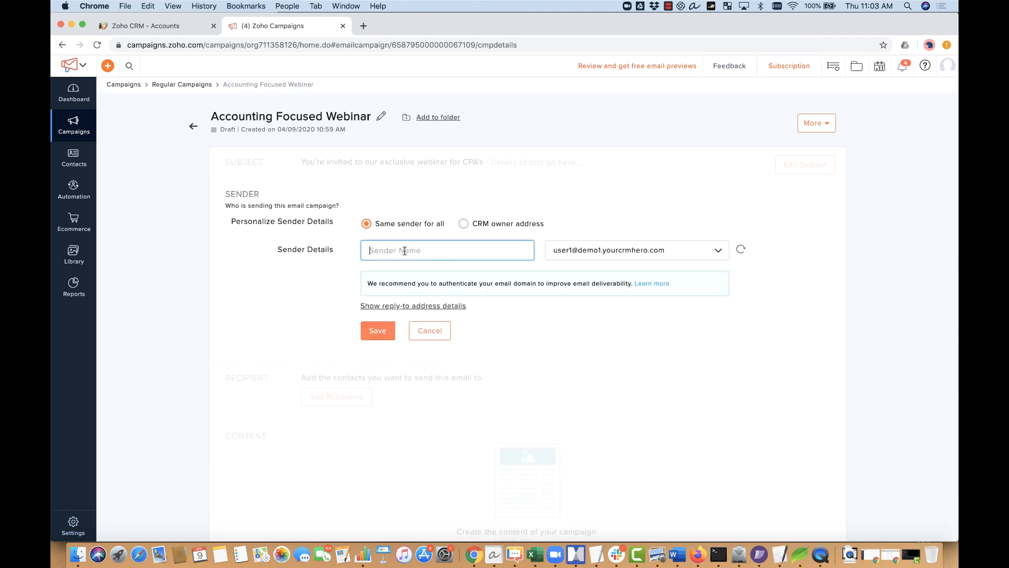
text(Anita System)
click(377, 331)
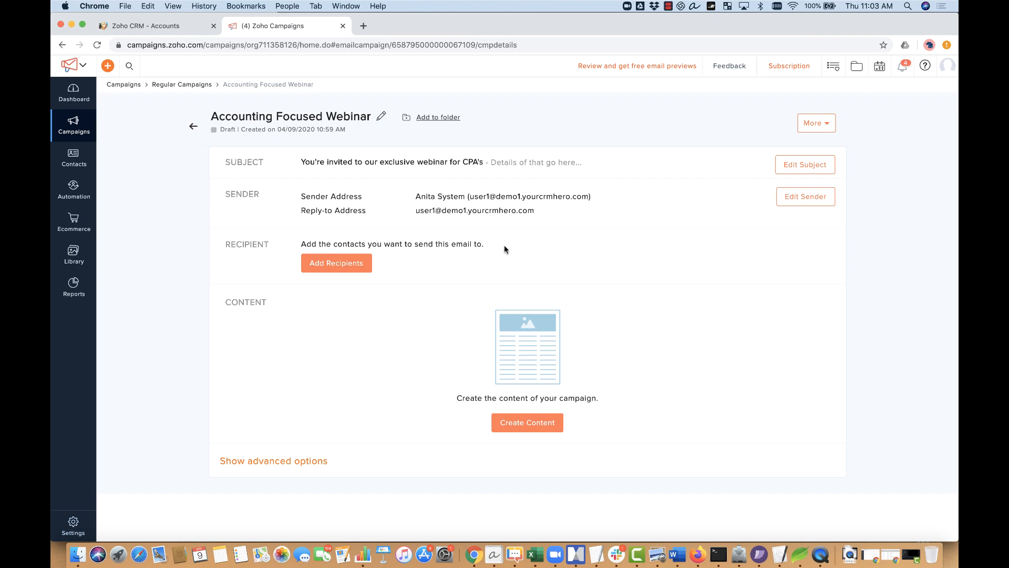
Step: Pick only the Accounting Customers segment of ACME Tips and Tricks List, leaving Lee Test unchecked
click(328, 271)
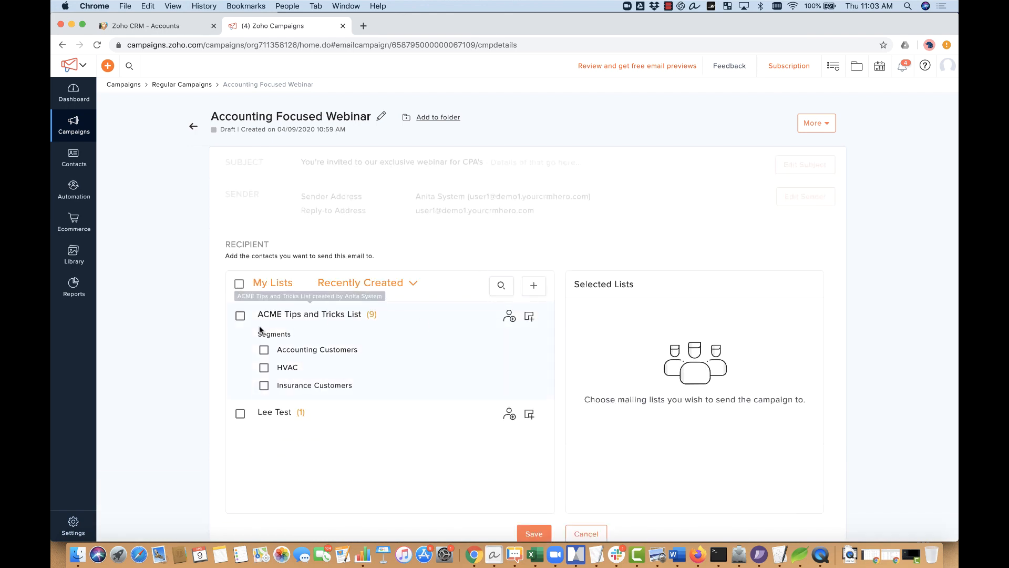
click(240, 413)
click(241, 315)
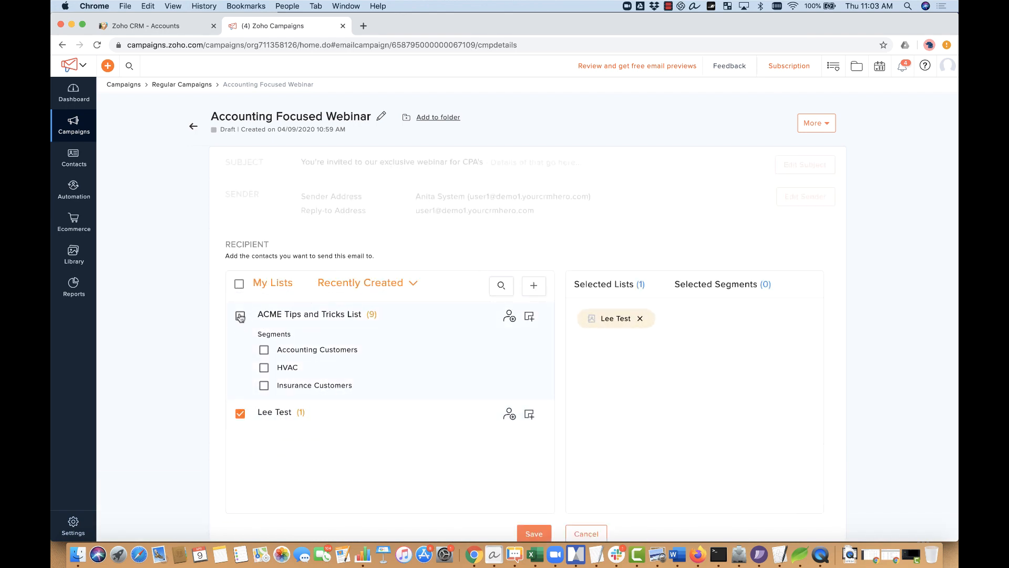
click(638, 320)
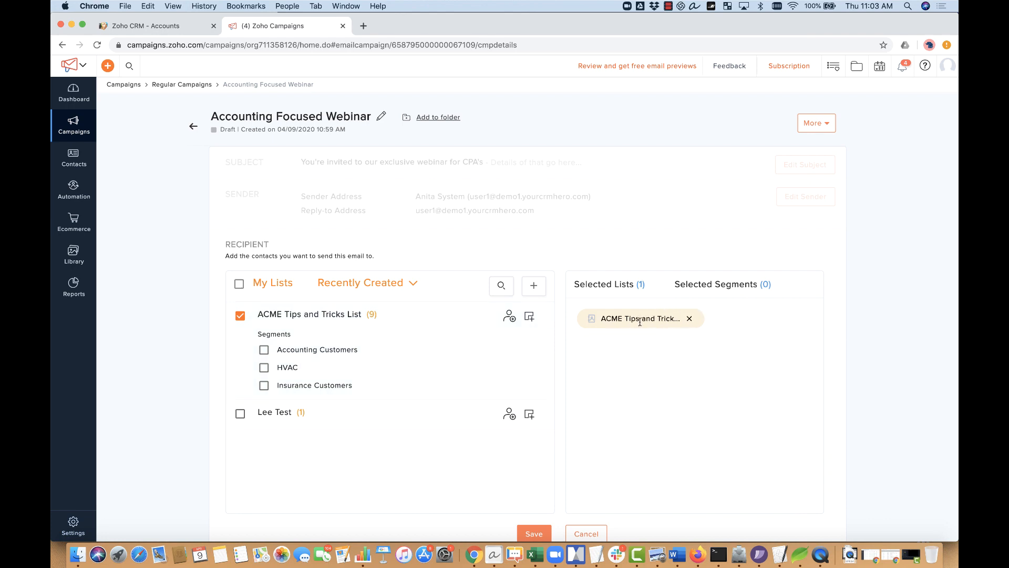
click(692, 319)
click(242, 415)
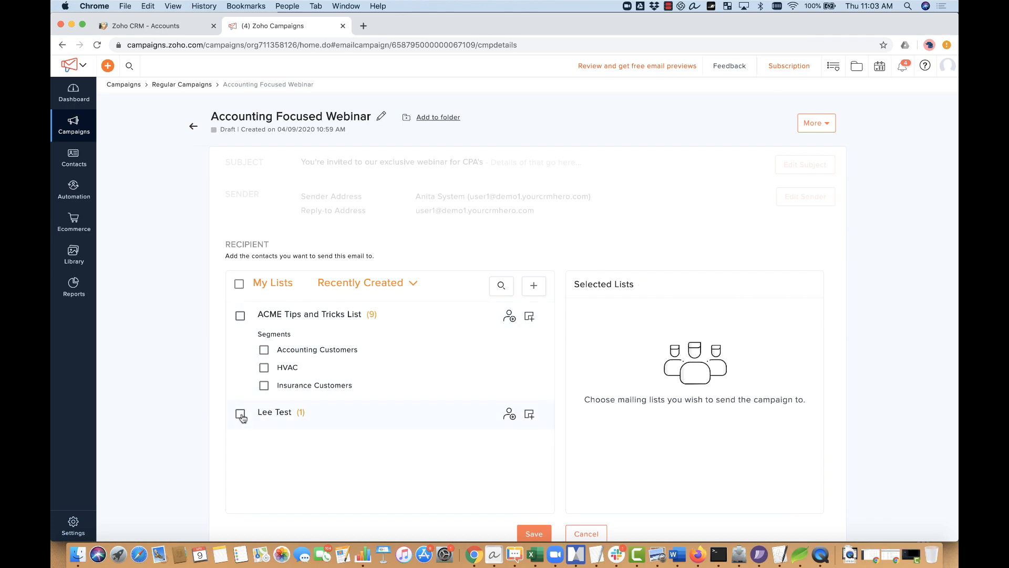
click(265, 350)
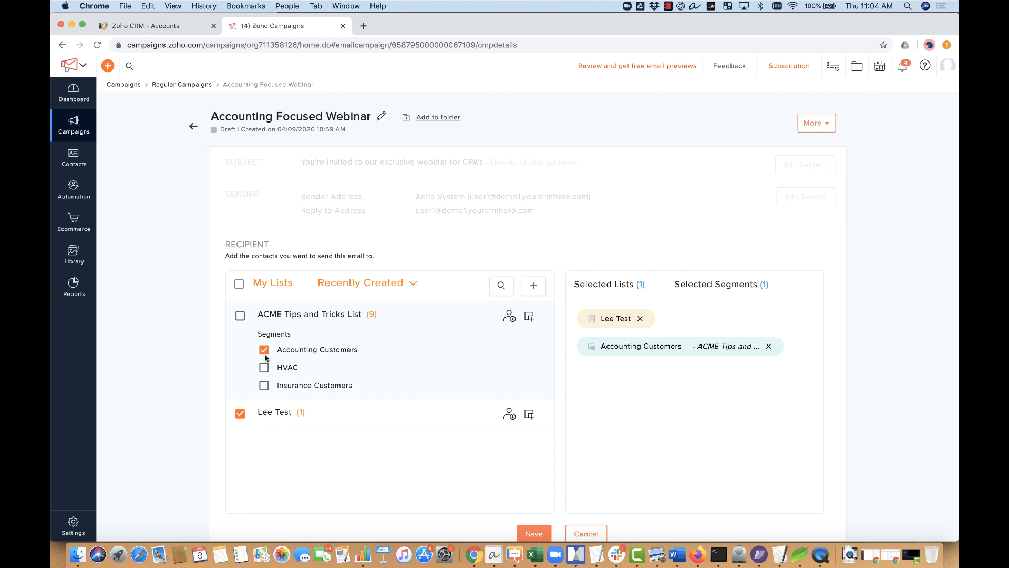
click(240, 414)
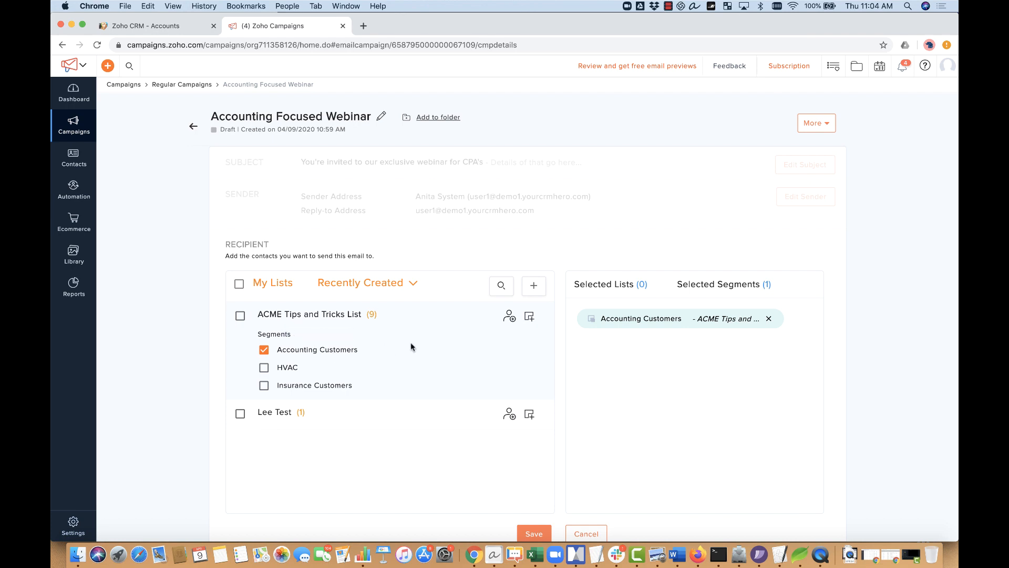
scroll(662, 359, down, 3)
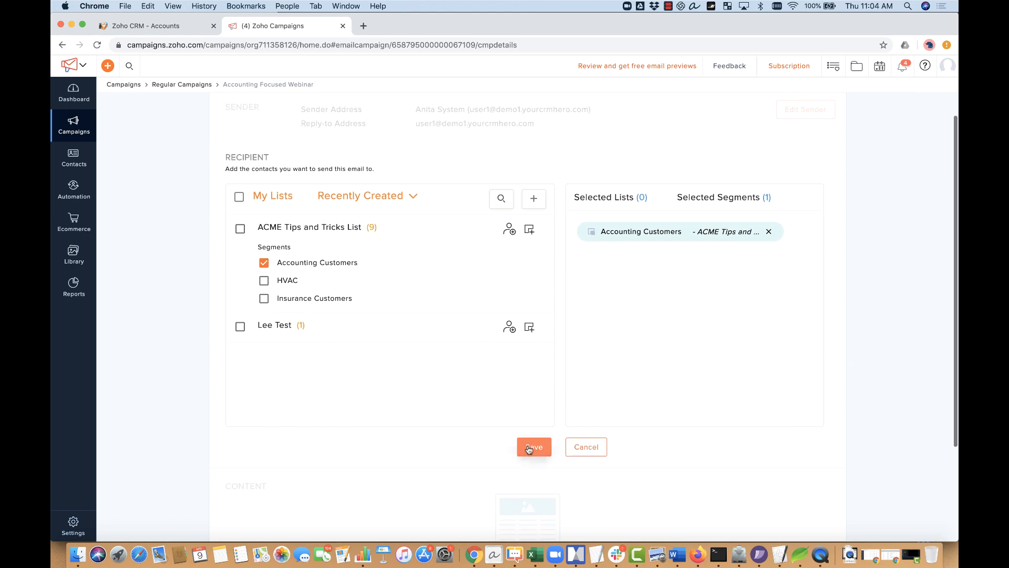
Step: Save the Accounting Customers recipients and begin creating the email content
click(530, 447)
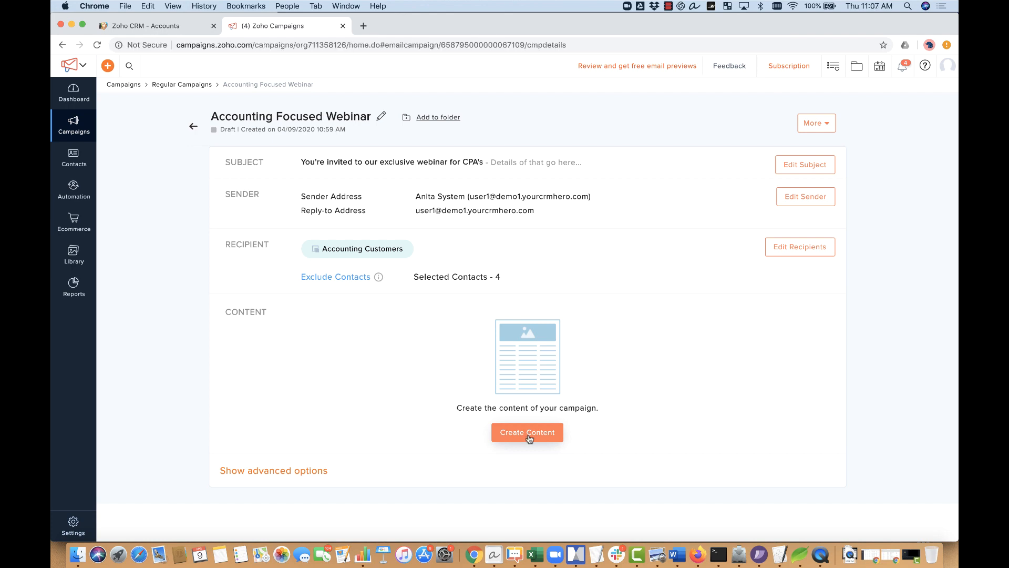
click(528, 433)
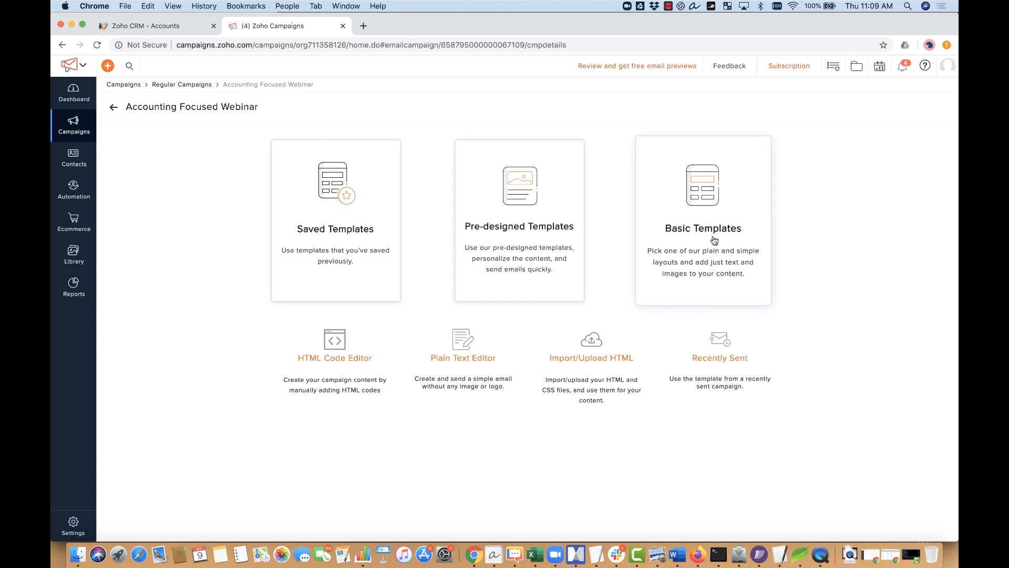
Step: Choose the HTML Code Editor and type 'Hi' followed by the contact's first-name merge tag
click(331, 342)
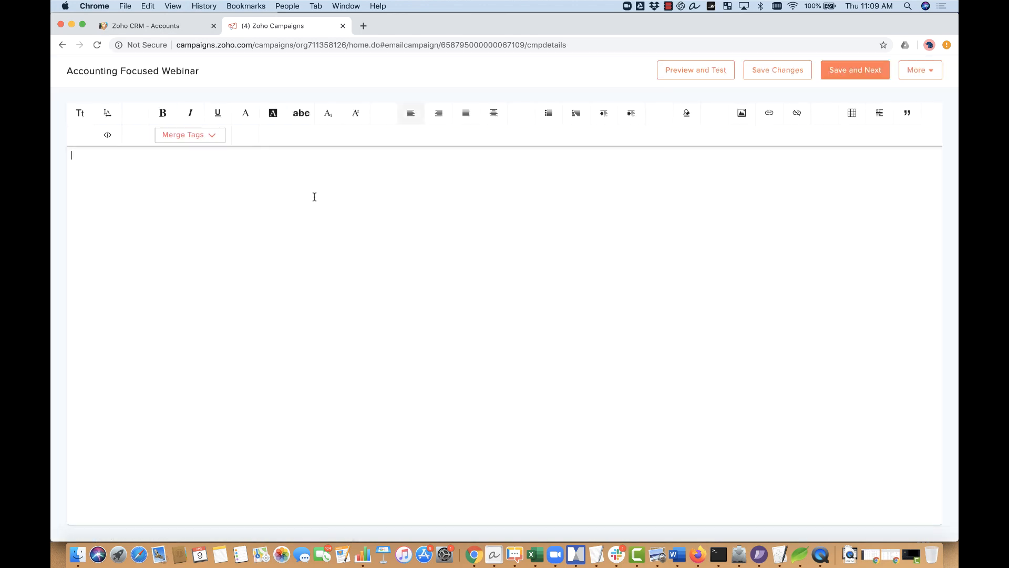
text(Hi)
click(191, 139)
click(198, 164)
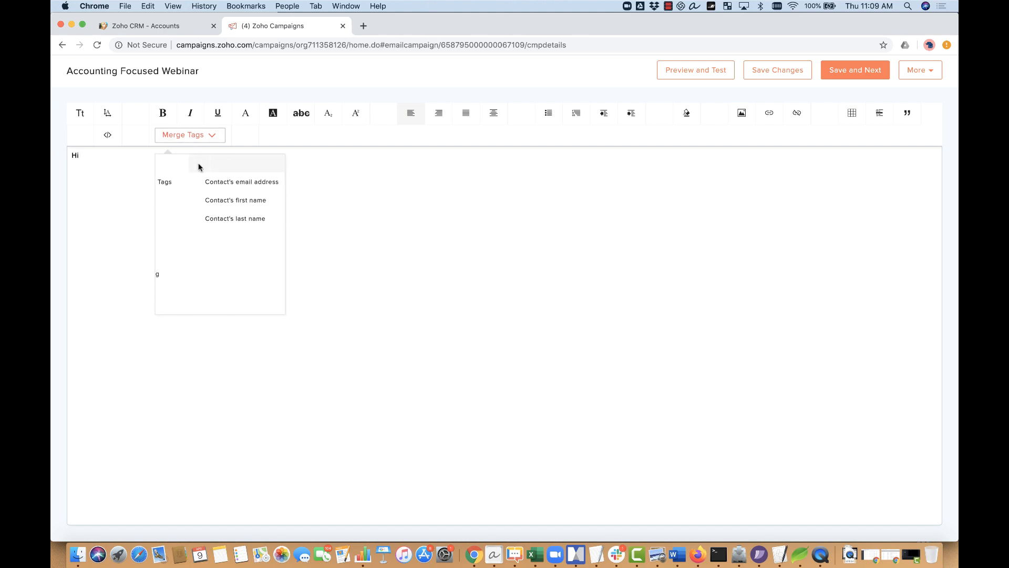
click(218, 200)
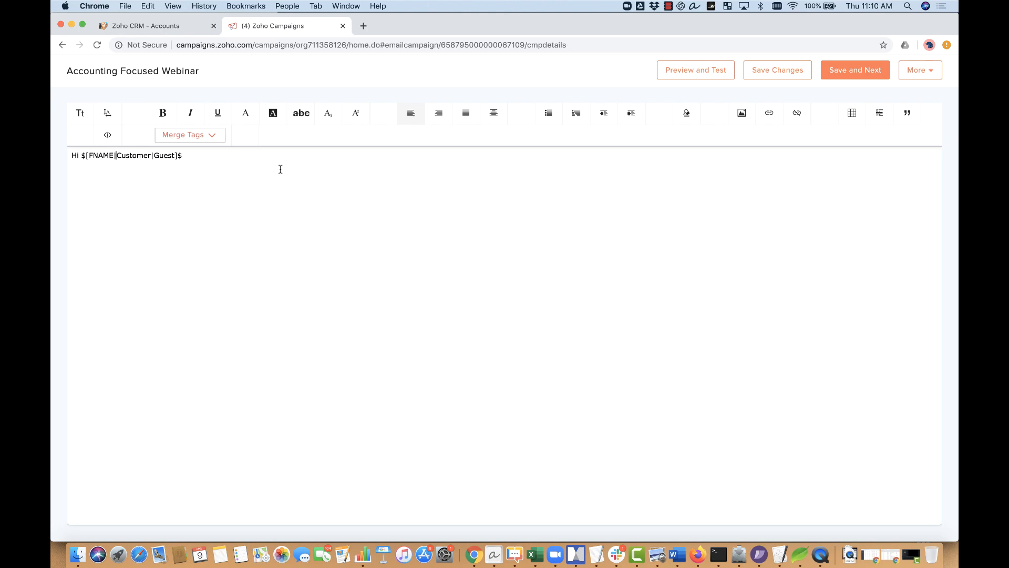
Step: Replace both merge-tag fallbacks with 'There' and end the greeting with a comma
key(shift+Right)
key(shift+Right)
key(shift+Right)
key(shift+Right)
key(shift+Right)
key(shift+Right)
key(shift+Right)
key(shift+Right)
text(There)
key(shift+Right)
key(shift+Right)
key(shift+Right)
key(shift+Right)
key(shift+Right)
text(There)
text(,)
Step: Insert the CRM contact owner merge tag with 'Sincerely,' on the line above it
click(212, 135)
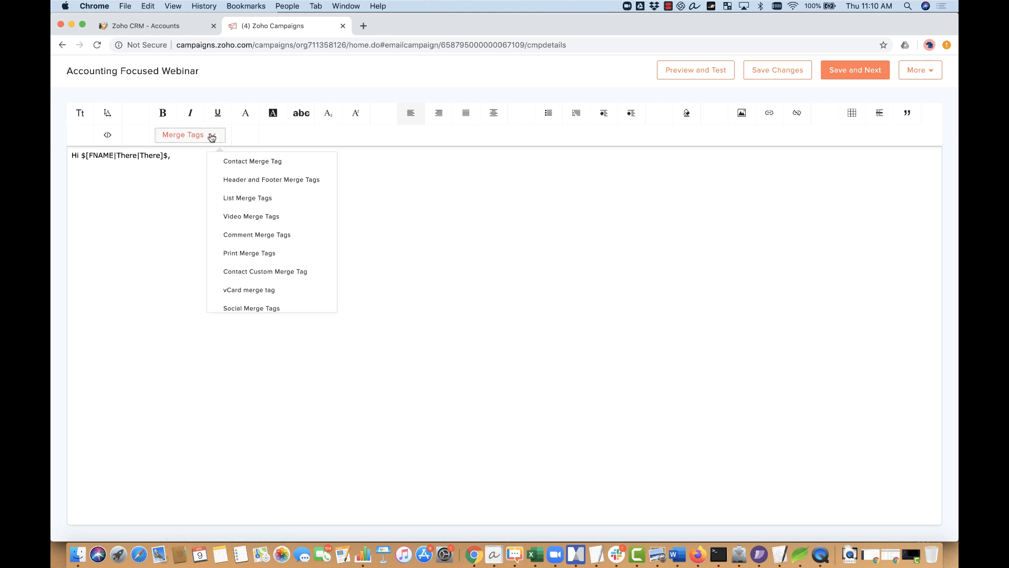
scroll(254, 210, down, 1)
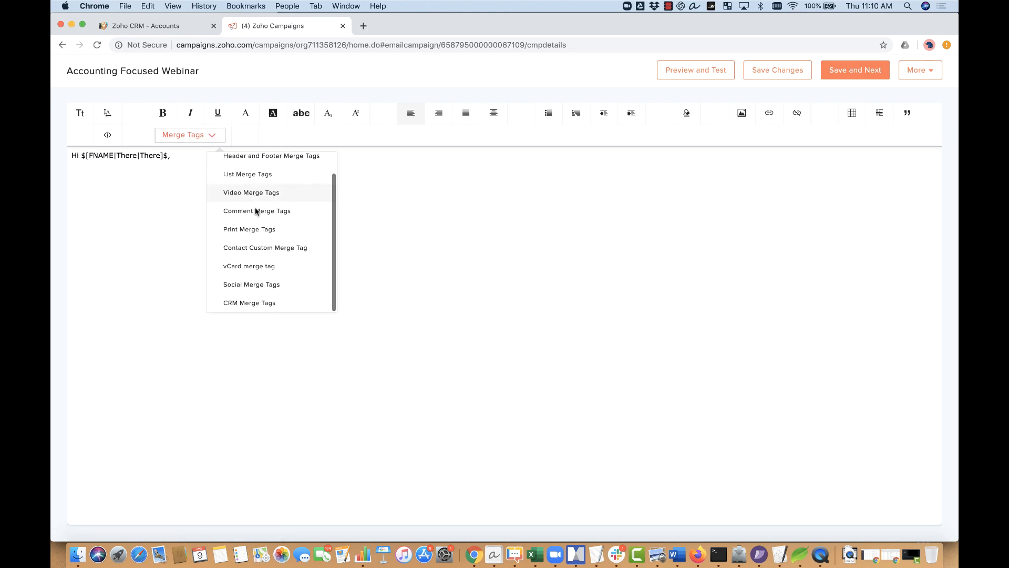
click(276, 302)
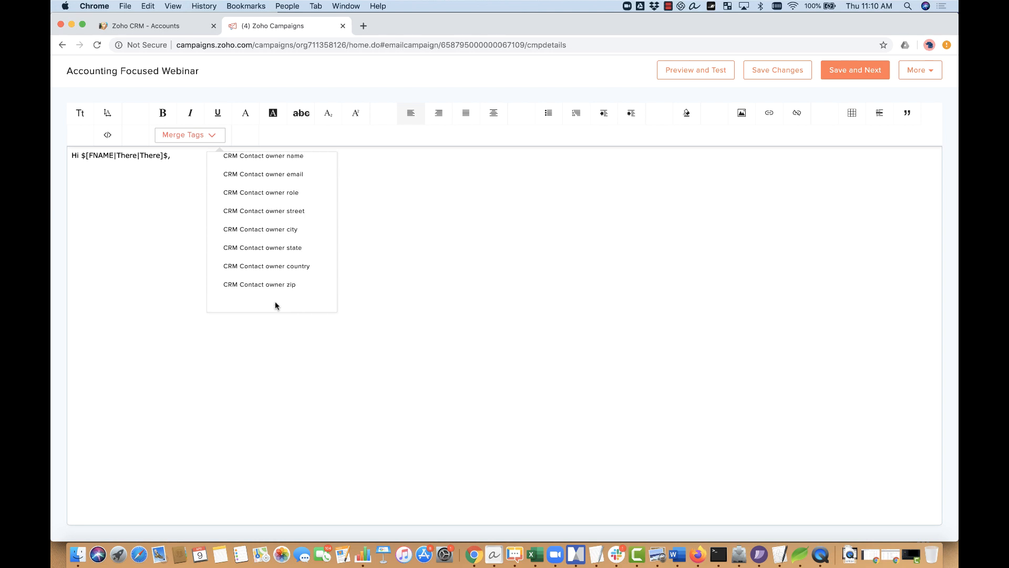
click(265, 158)
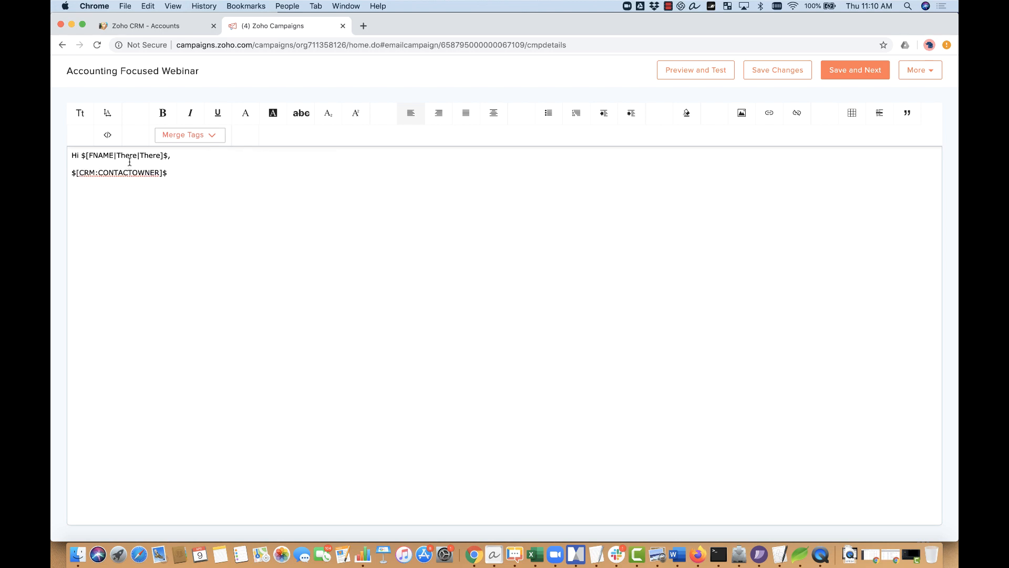
key(Return)
text(Sincerel)
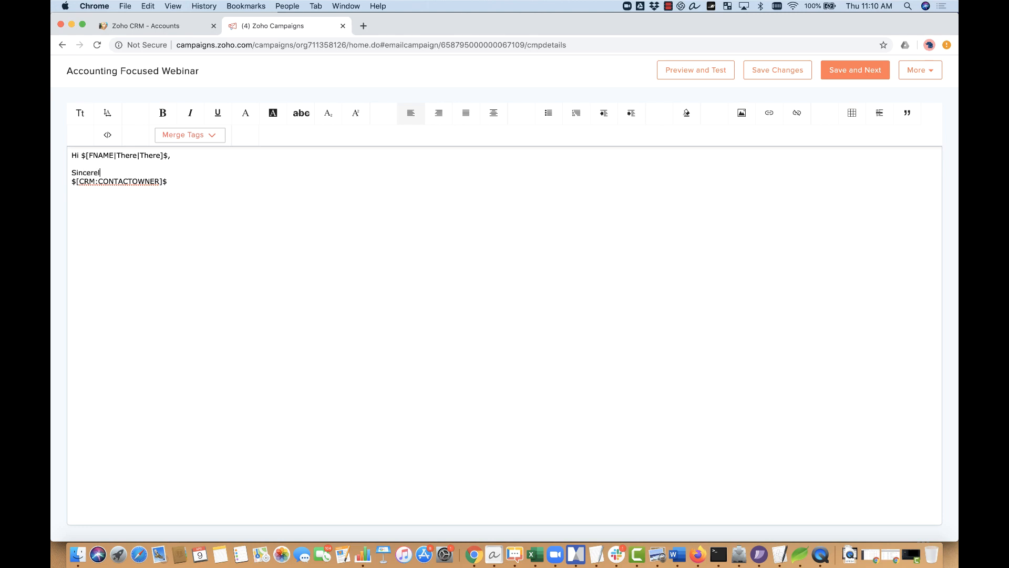
text(y,)
Step: Add the body line 'Here's the text of the email....' above the sign-off
key(Up)
key(Return)
key(Return)
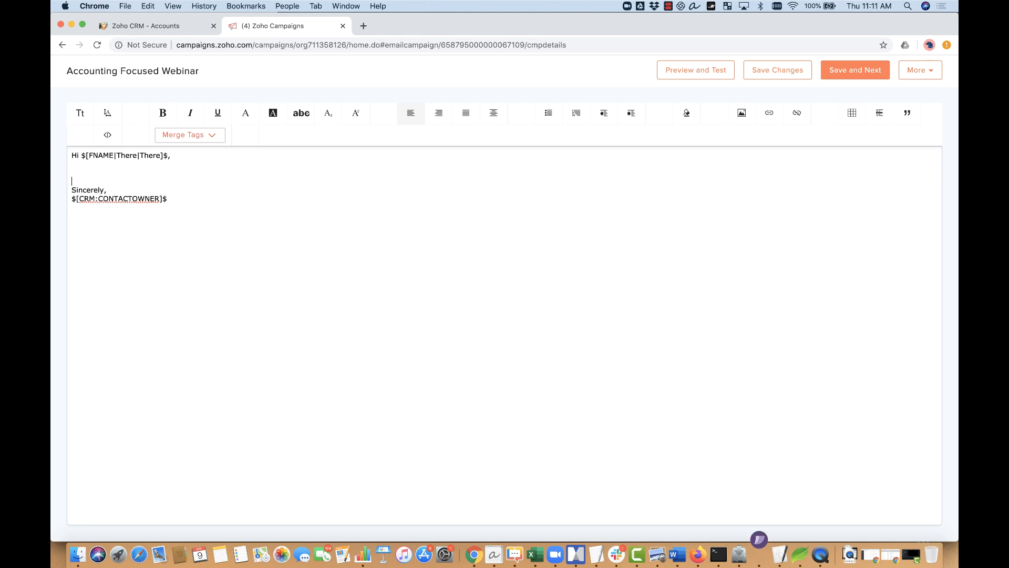
key(Up)
text(Here's the text of the email...)
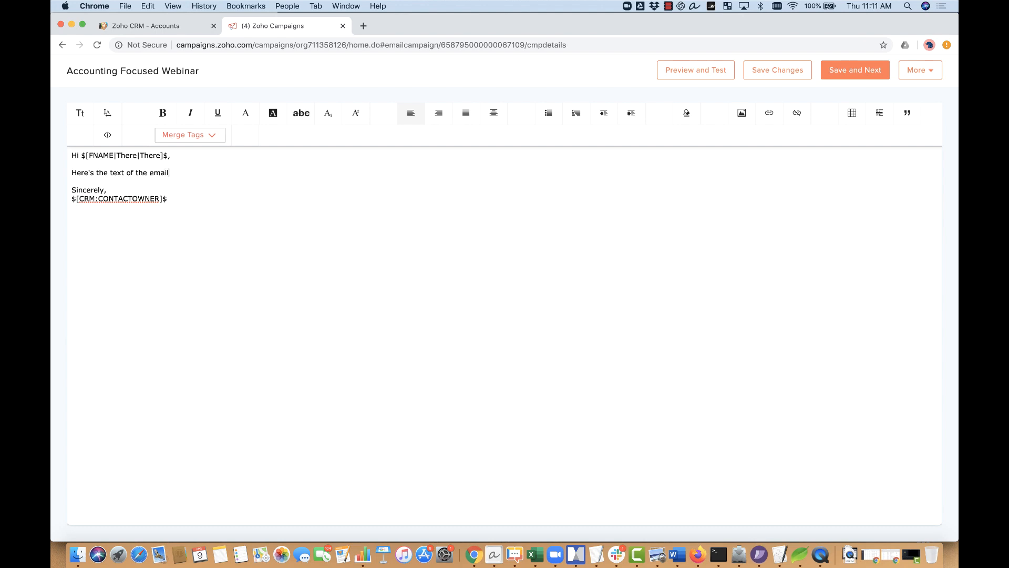
text(.)
click(699, 78)
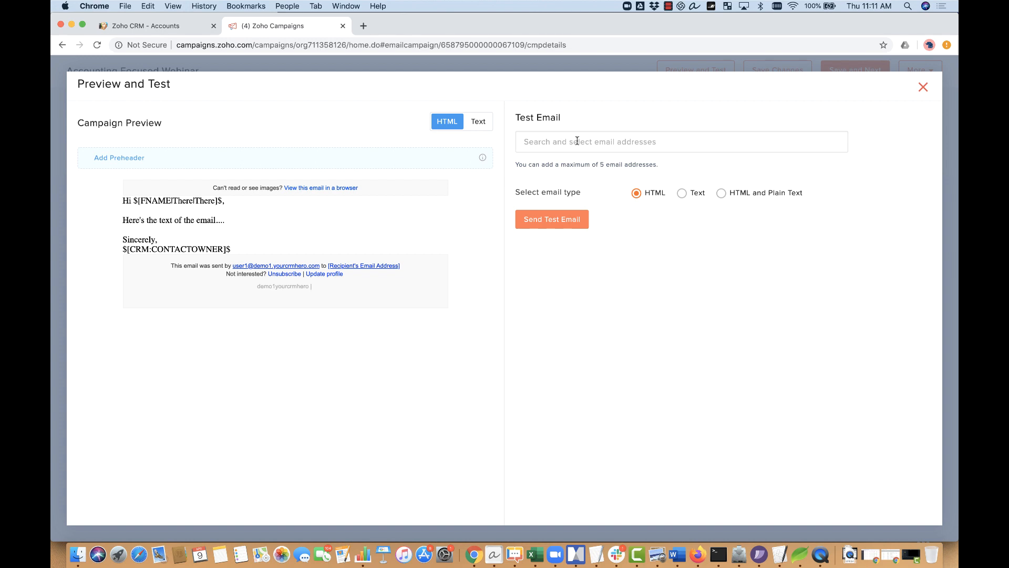
click(923, 88)
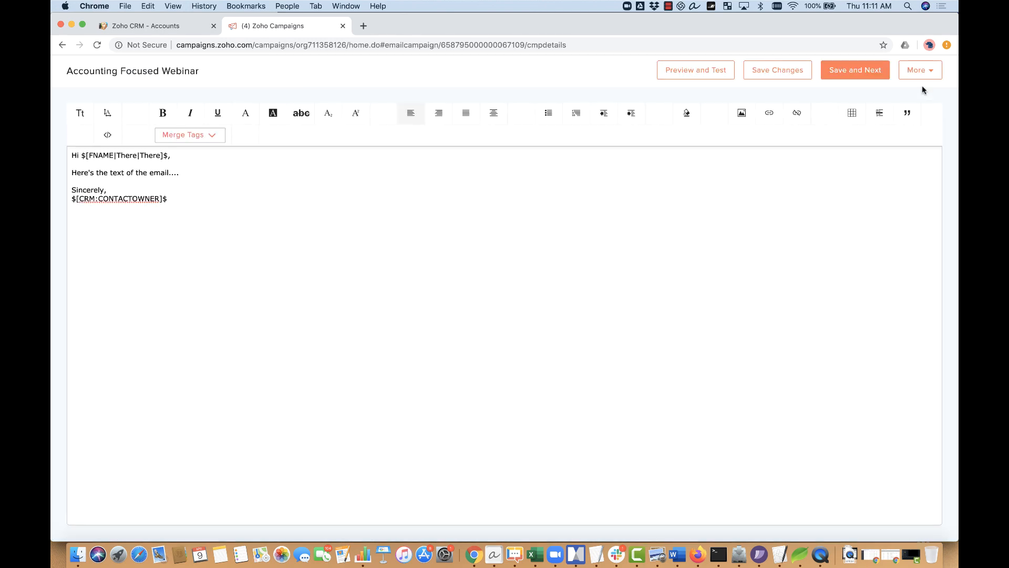
Step: Save the content and review the campaign summary showing 4 selected contacts
click(850, 70)
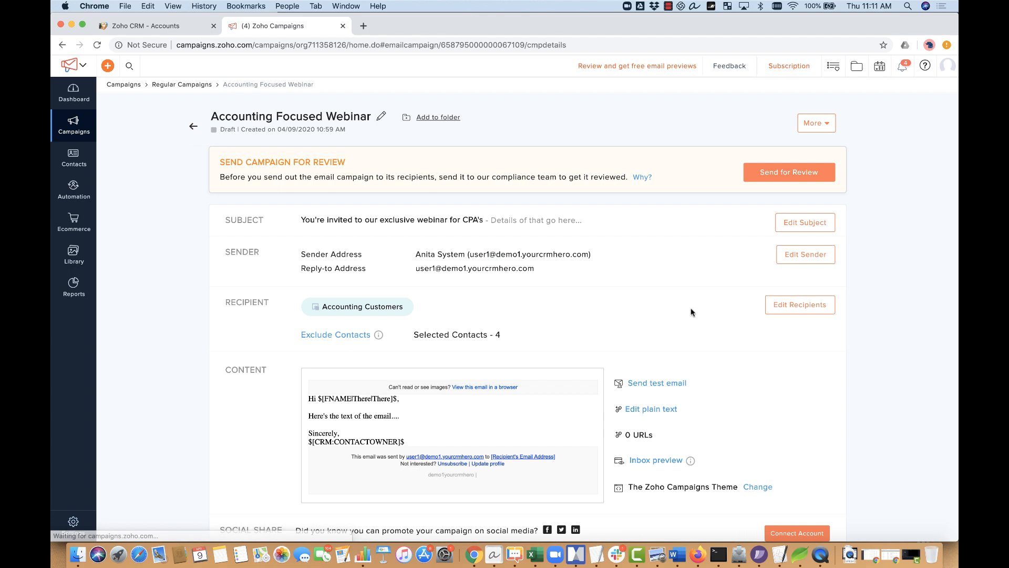
scroll(690, 310, down, 2)
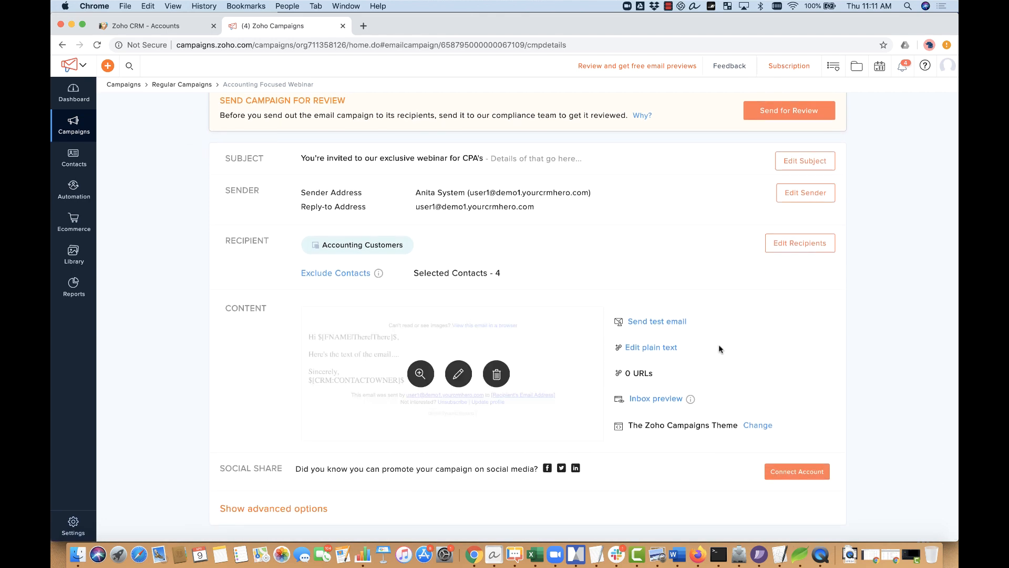
scroll(718, 345, up, 1)
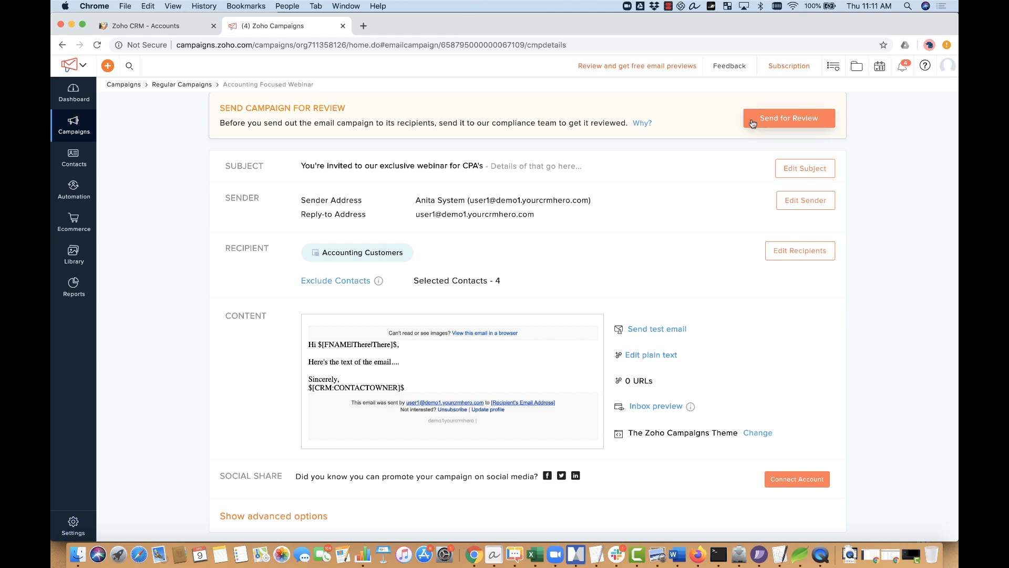
mouse_move(643, 125)
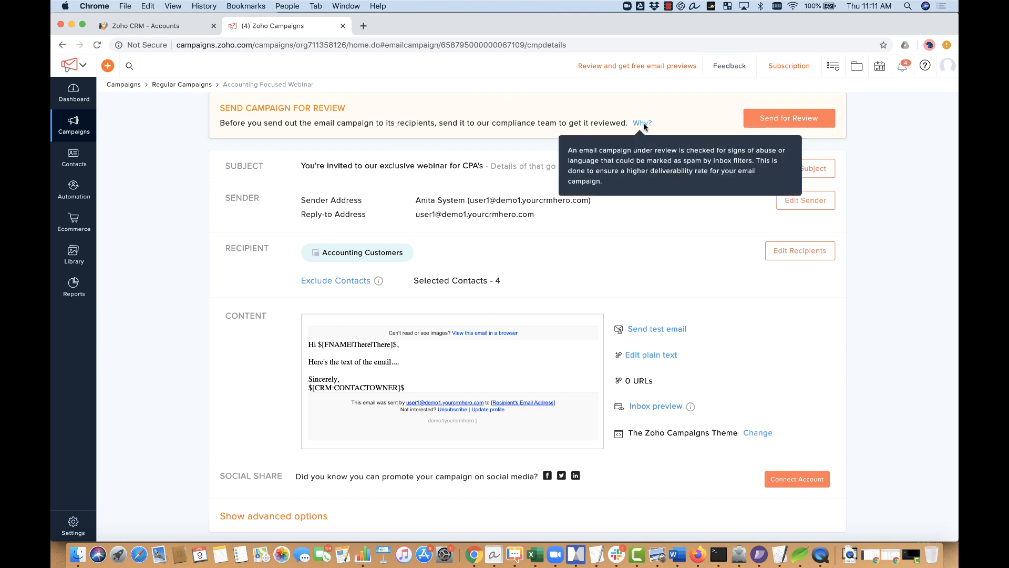